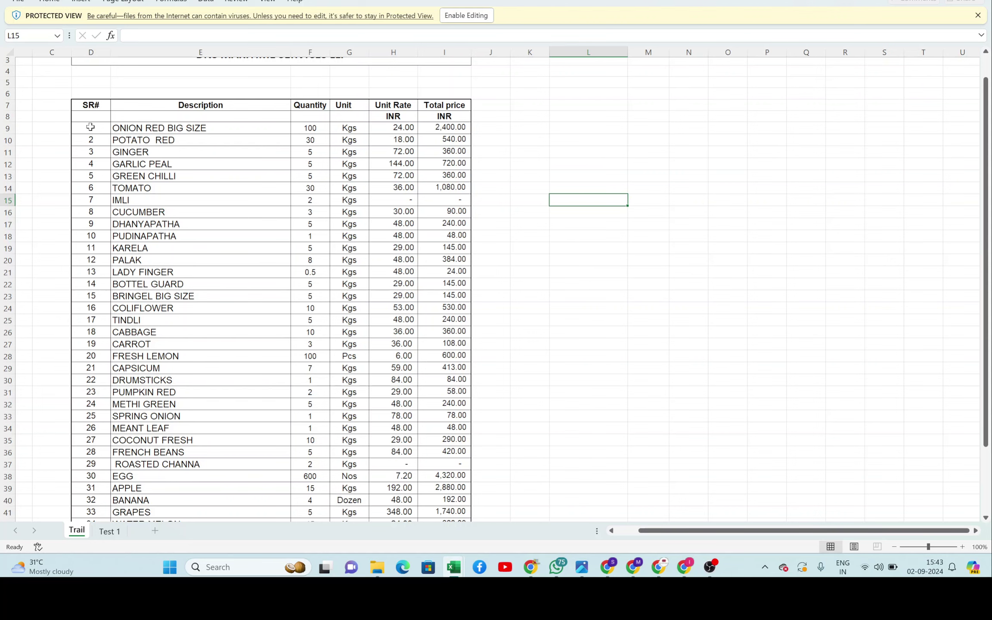
Step: Copy all 36 items' serial numbers, descriptions, quantities and units (D9:G44) from the Excel Trail sheet into the Google Sheets enquiry form at C12
drag(91, 127, 353, 462)
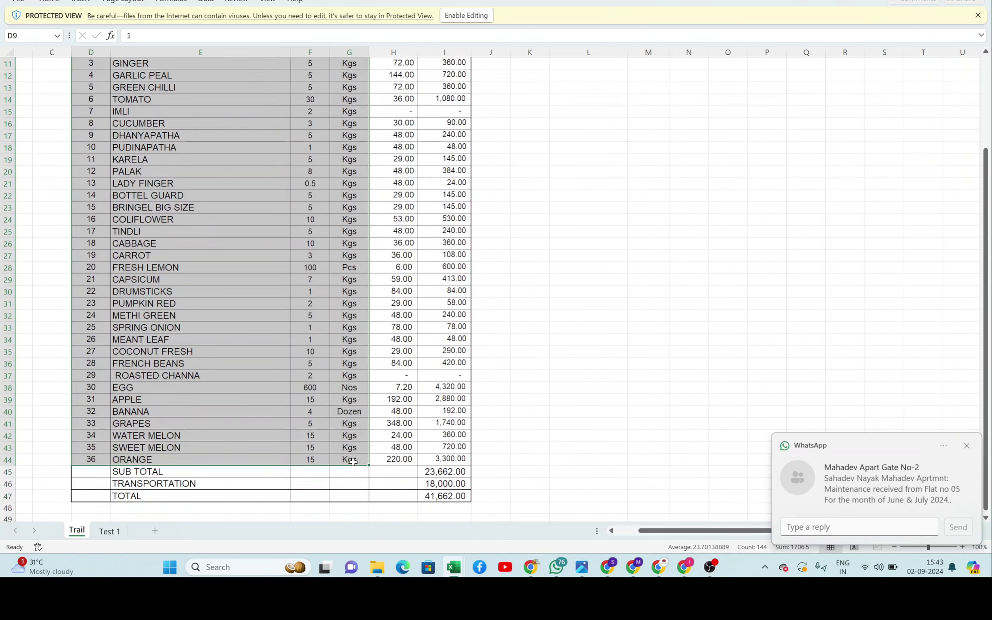
key(ctrl+c)
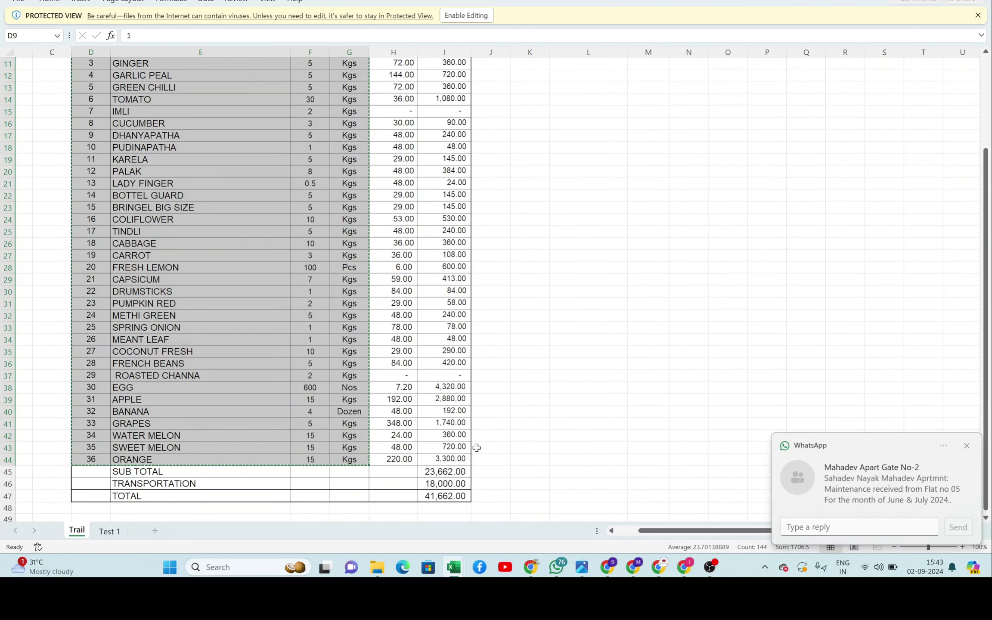
click(966, 446)
key(alt+Tab)
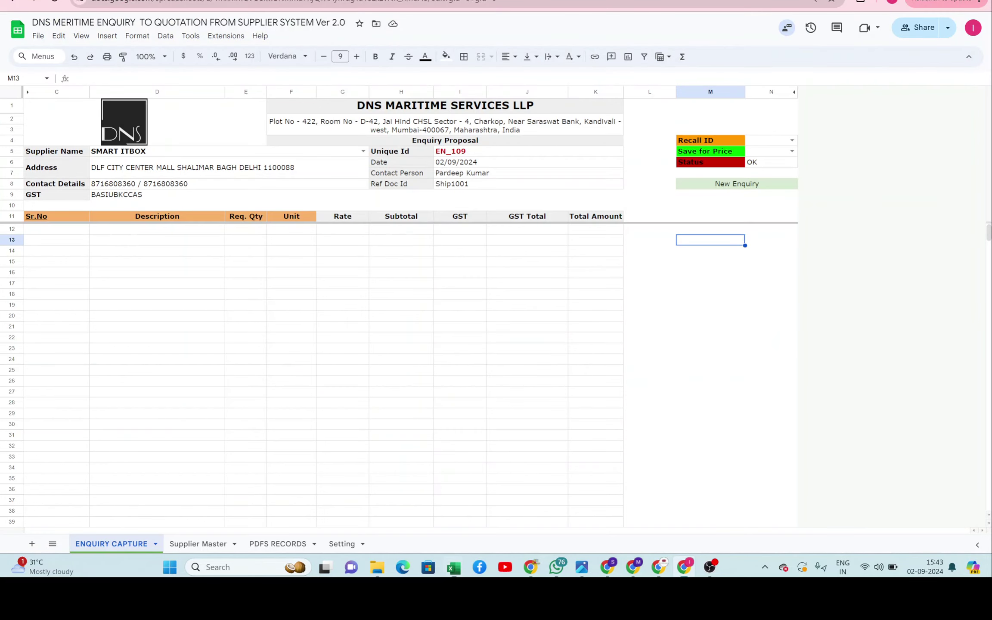
click(55, 230)
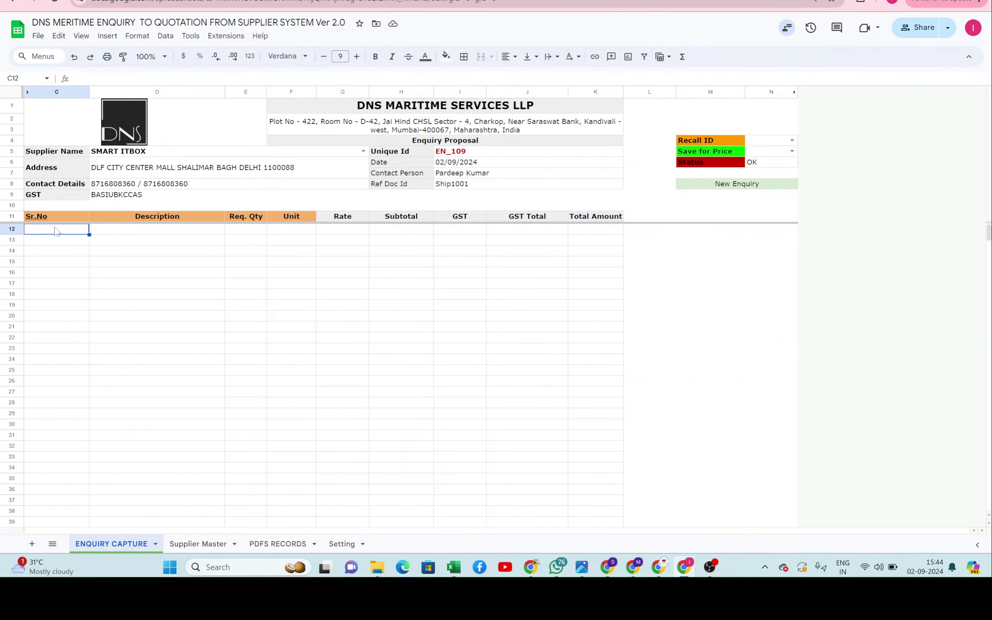
key(ctrl+v)
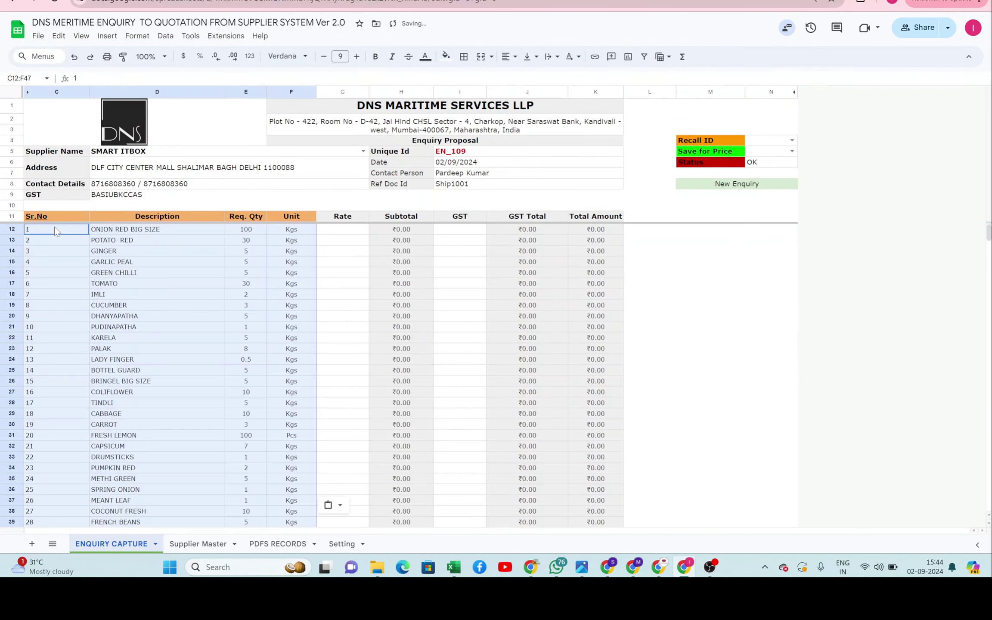
click(151, 265)
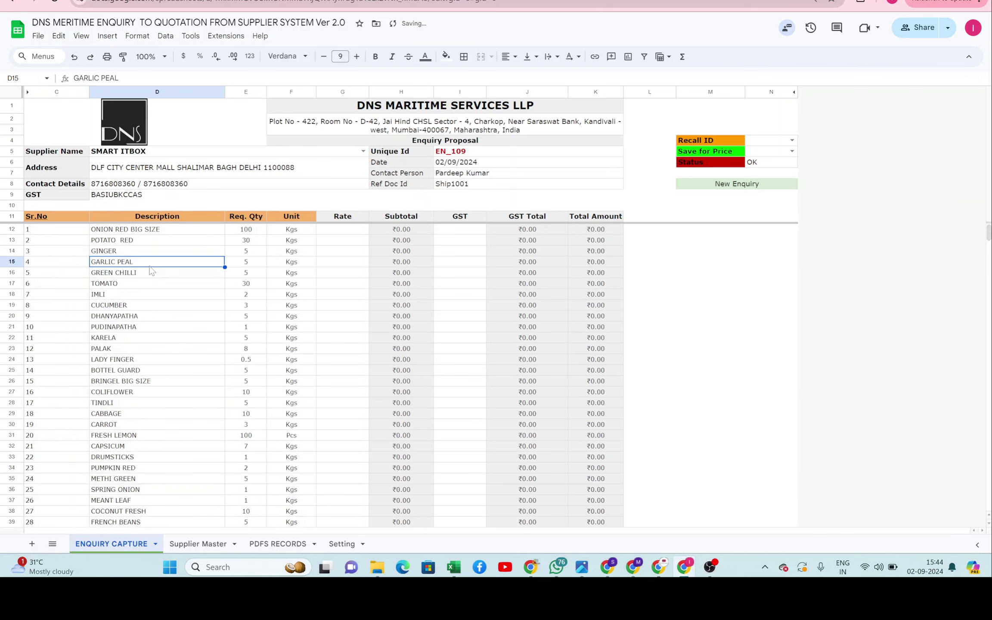
scroll(193, 334, down, 5)
scroll(195, 334, up, 5)
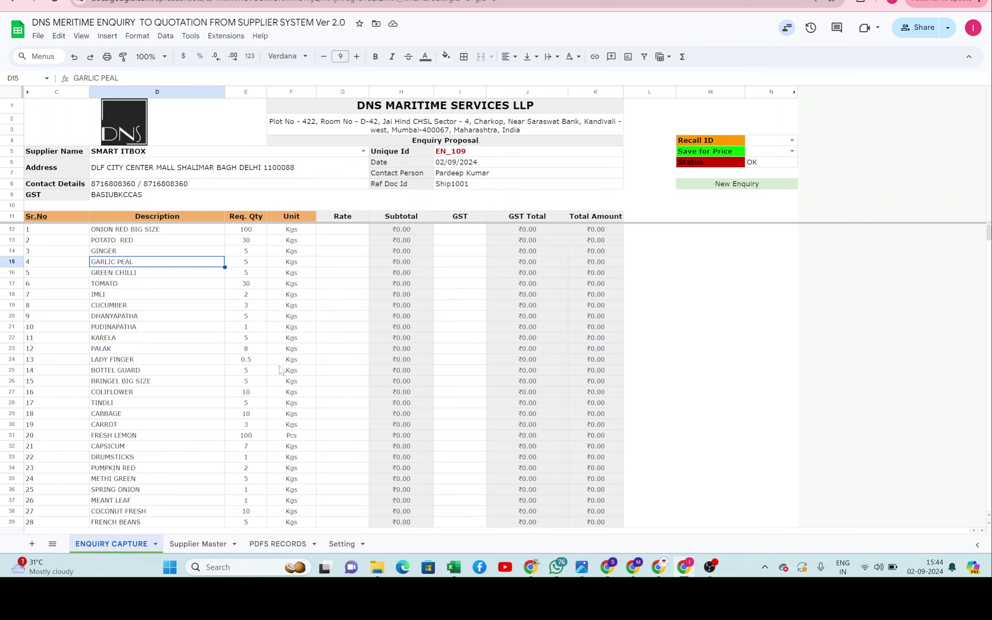
Step: Choose SMART ITBOX as the supplier name for the enquiry
click(363, 151)
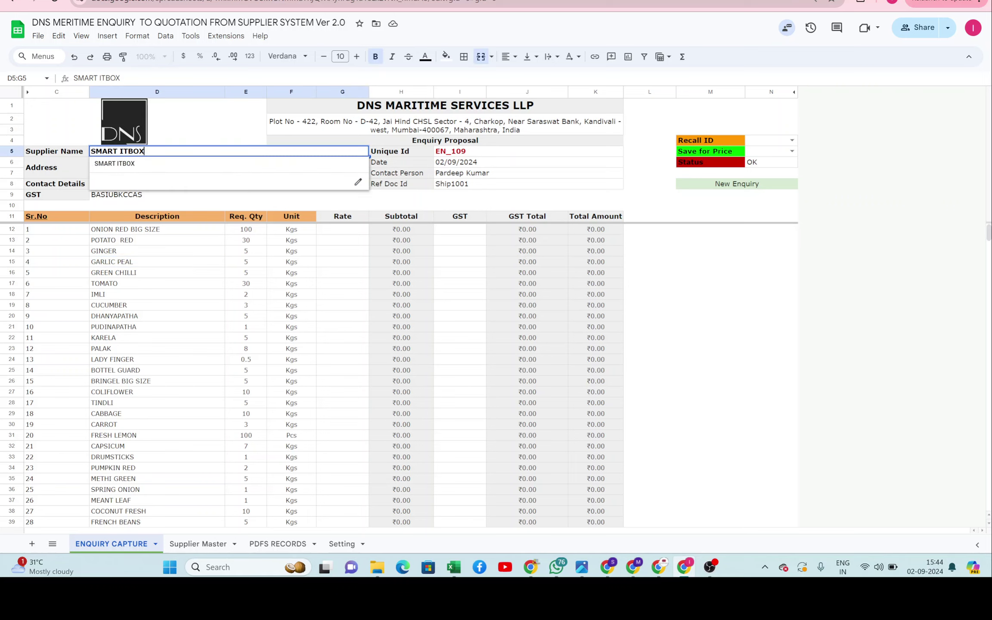
click(284, 166)
click(207, 262)
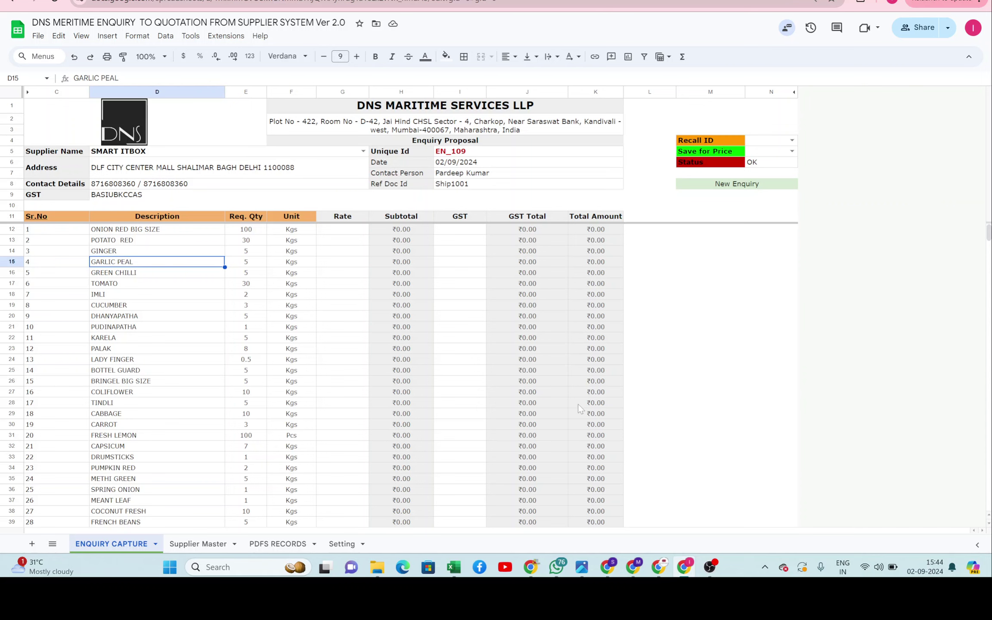
Step: Review the enquiry's item list and set Save for Price to Save
scroll(577, 403, down, 5)
scroll(578, 403, up, 5)
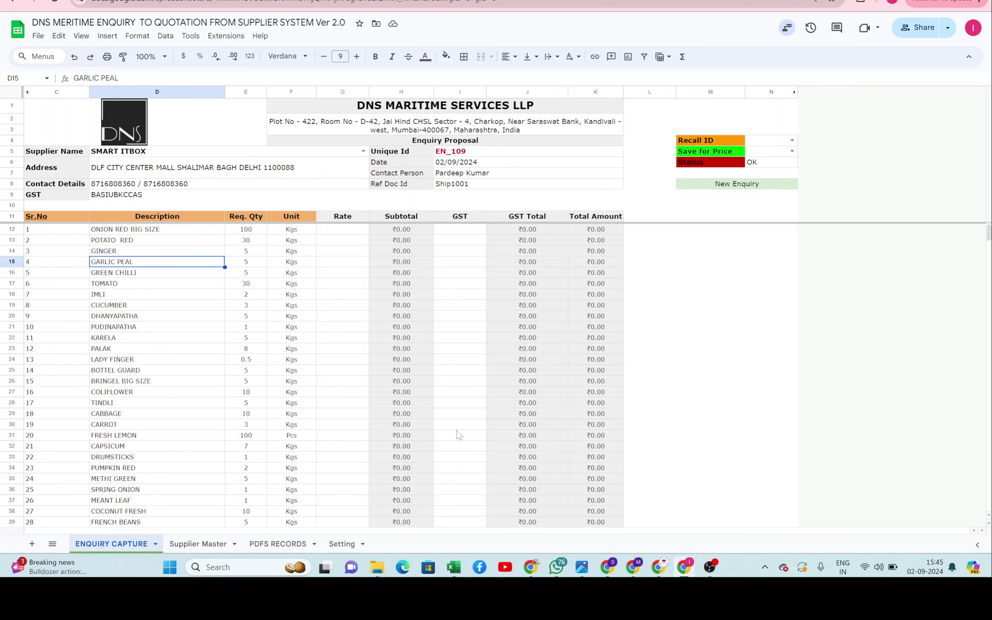
click(791, 151)
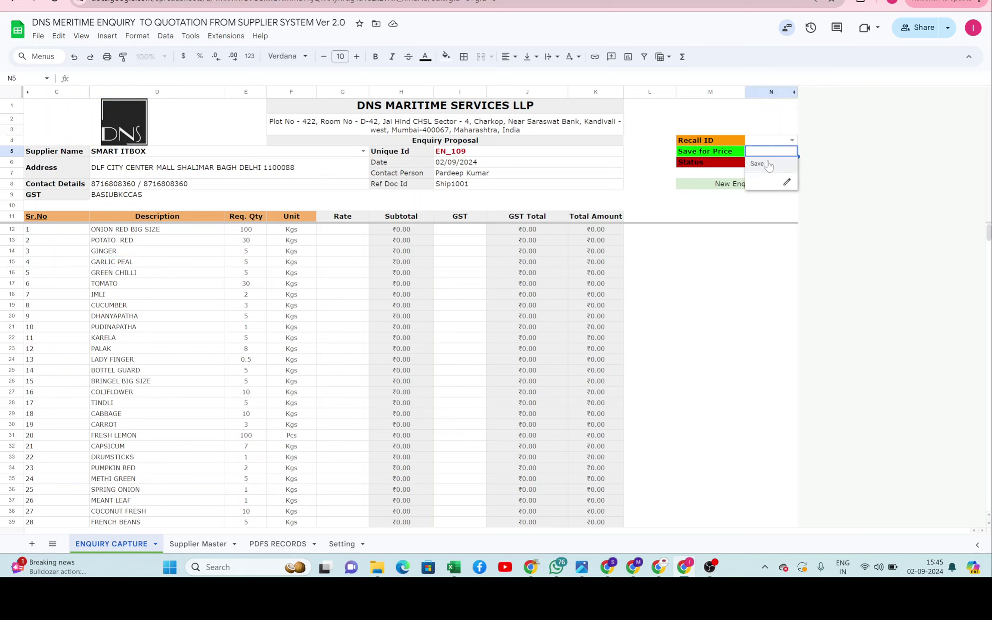
click(758, 164)
click(748, 322)
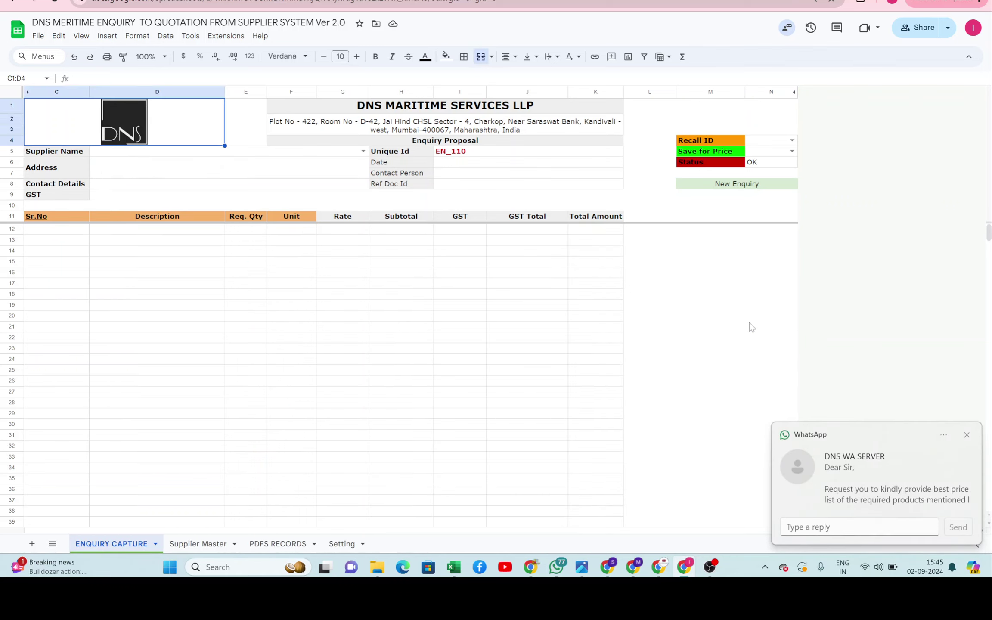
Step: Switch to WhatsApp to read the price-request message from DNS WA SERVER, and return to the enquiry sheet
click(872, 477)
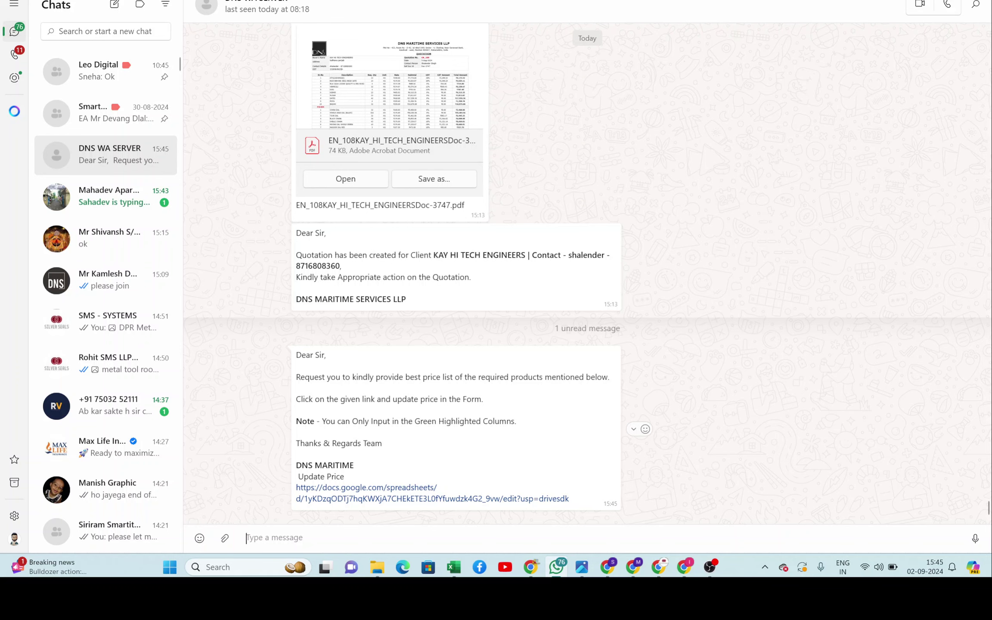
key(alt+Tab)
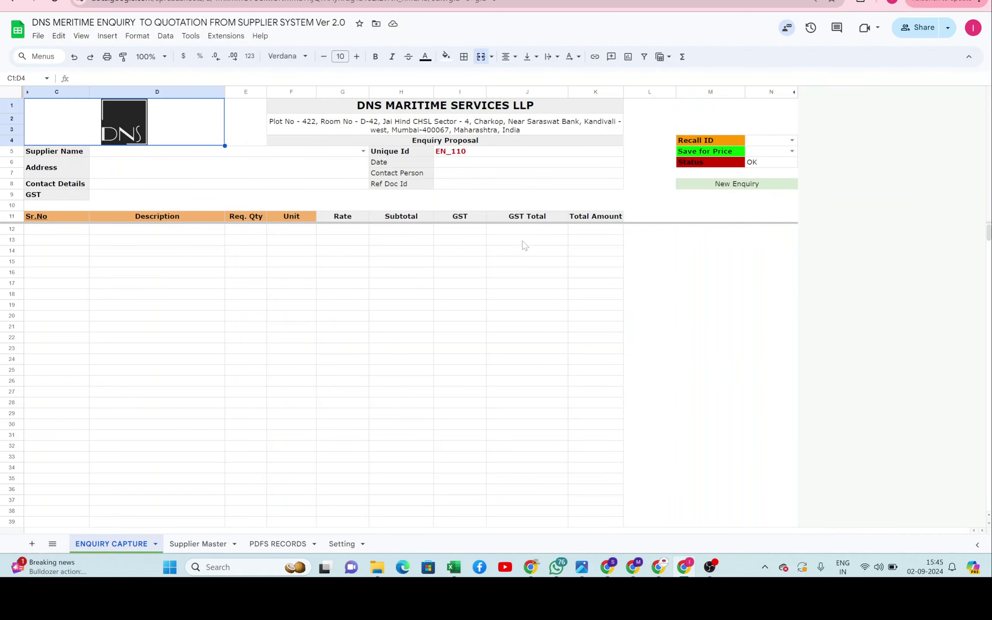
click(673, 331)
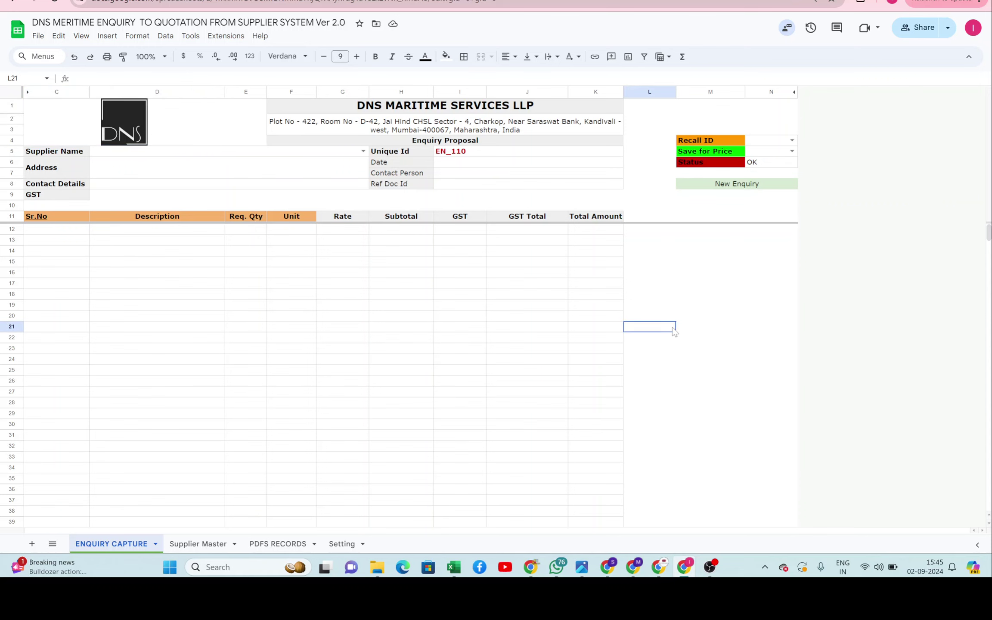
Step: Open the Supplier Master sheet and examine the supplier's contact and email details
click(217, 544)
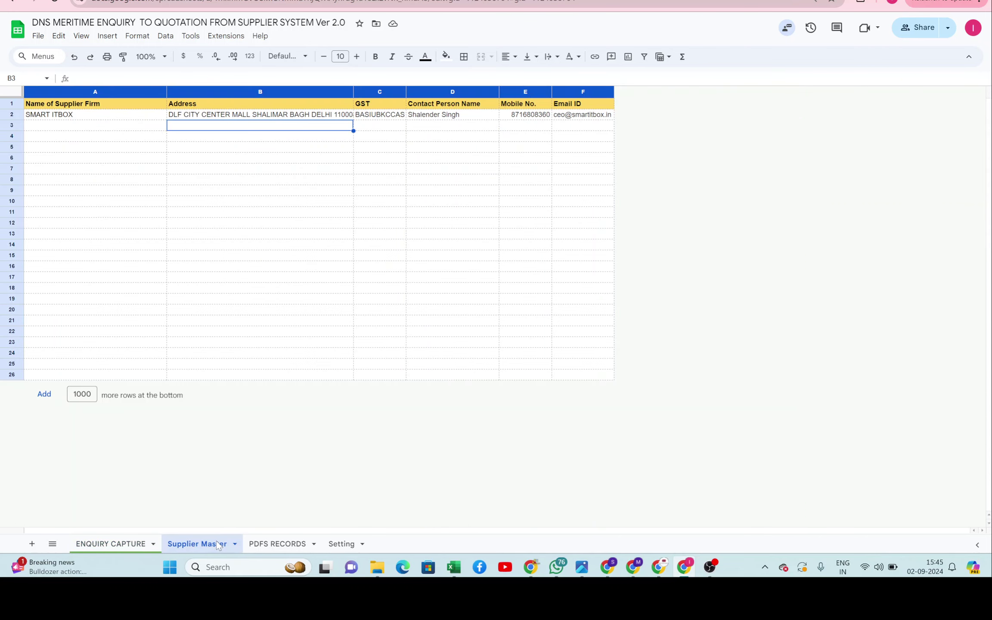
click(444, 234)
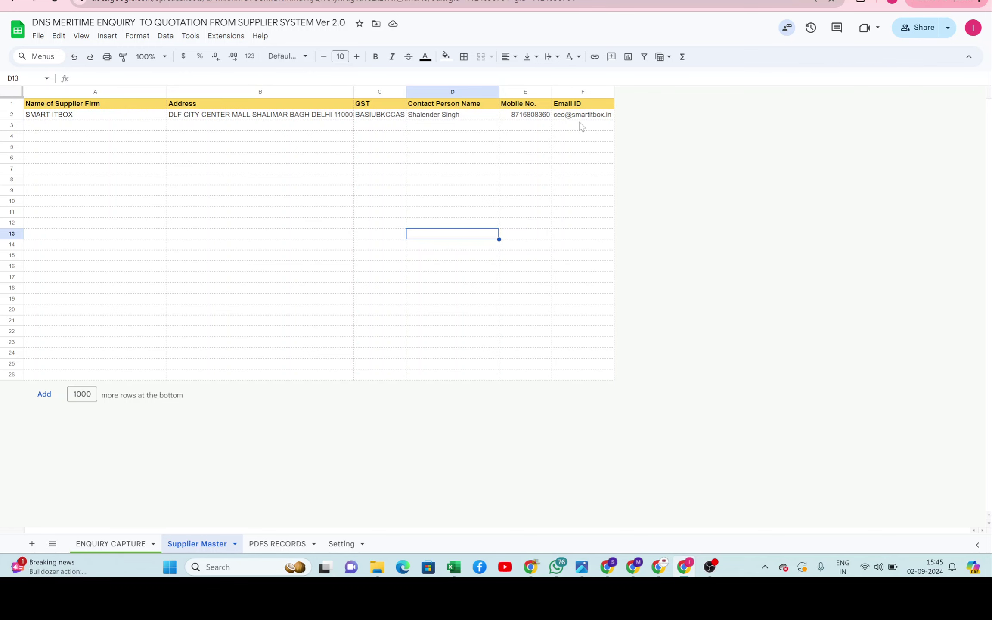
click(584, 191)
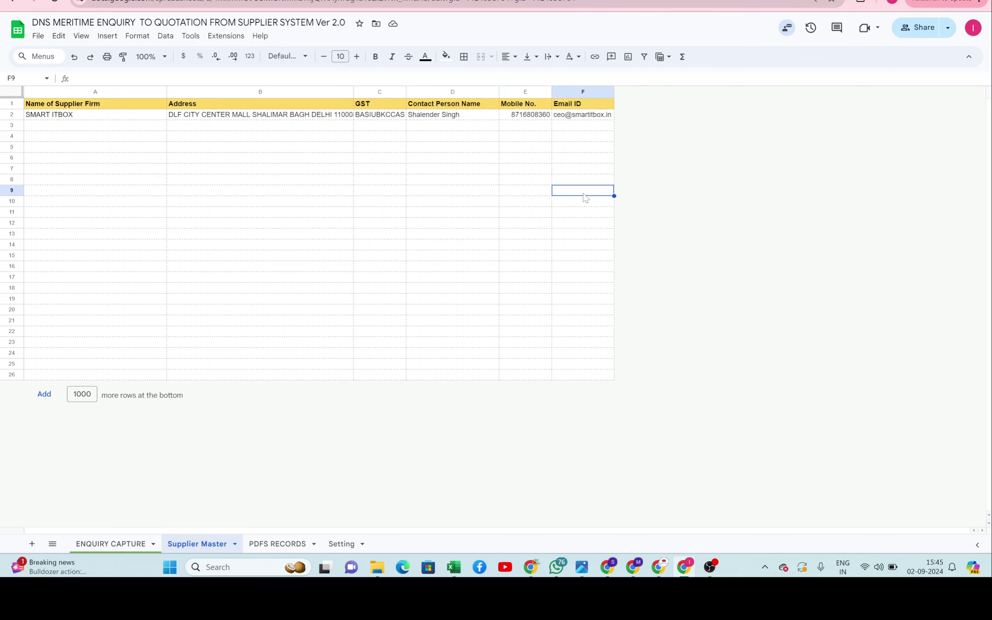
Step: Switch to the SMART ITBOX Gmail inbox, refresh it and open the Updates email sharing the spreadsheet EN_109SMART ITBOXShip1001
mouse_move(536, 571)
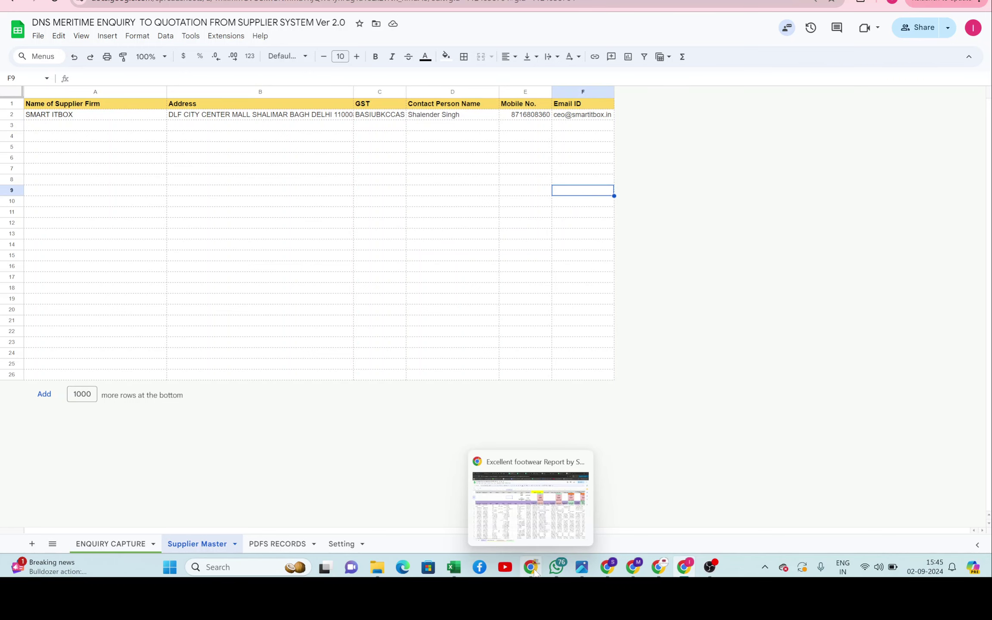
click(523, 494)
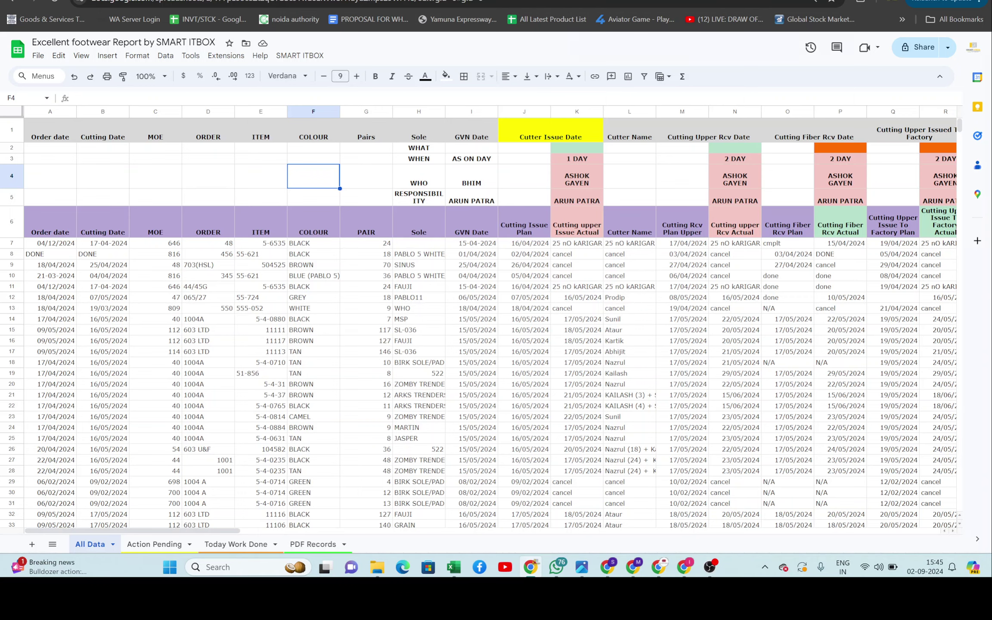
key(ctrl+Tab)
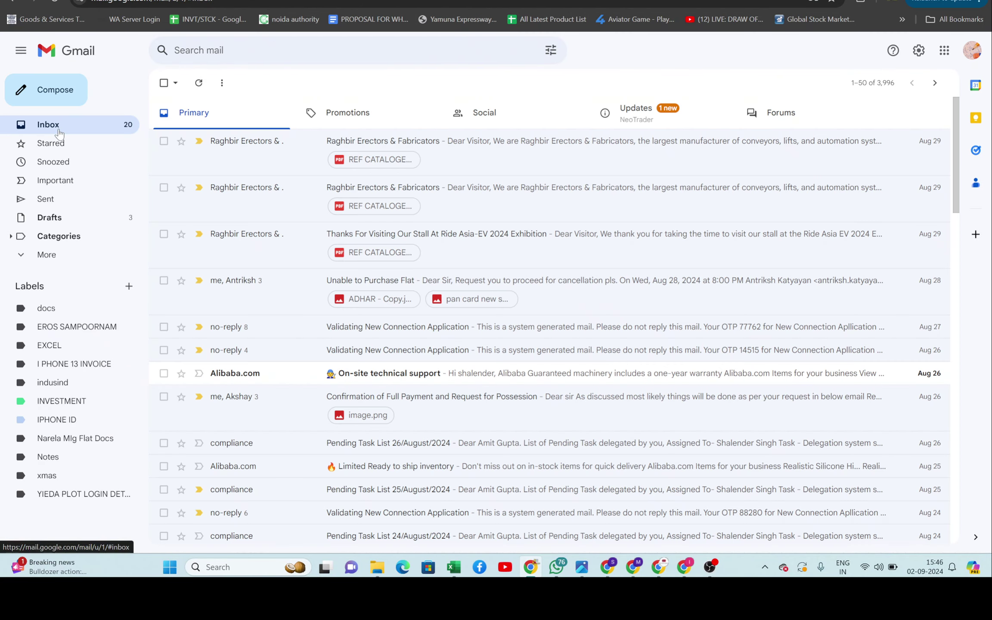
key(ctrl+Tab)
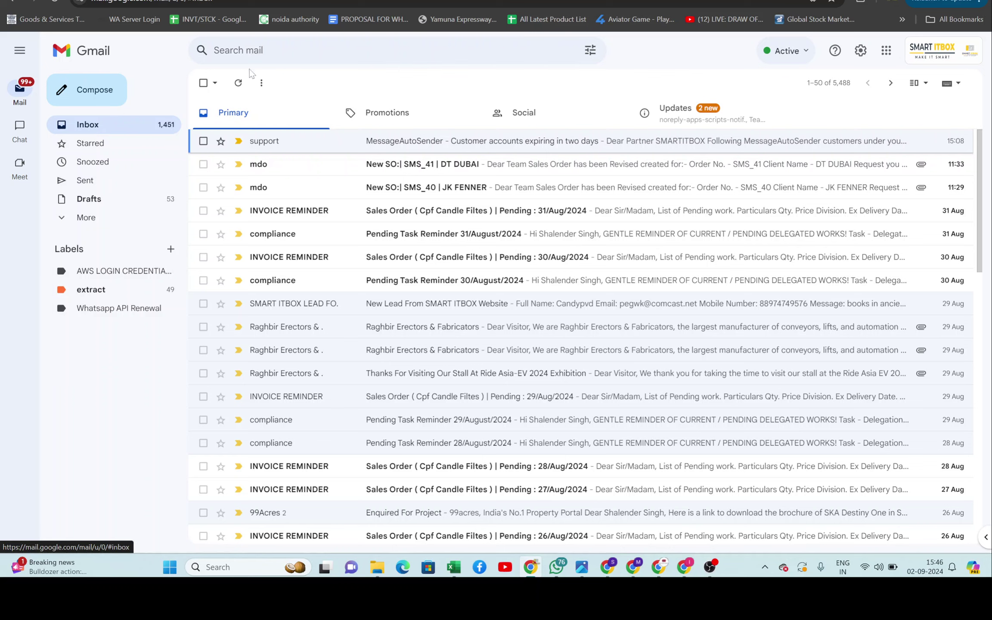
click(238, 83)
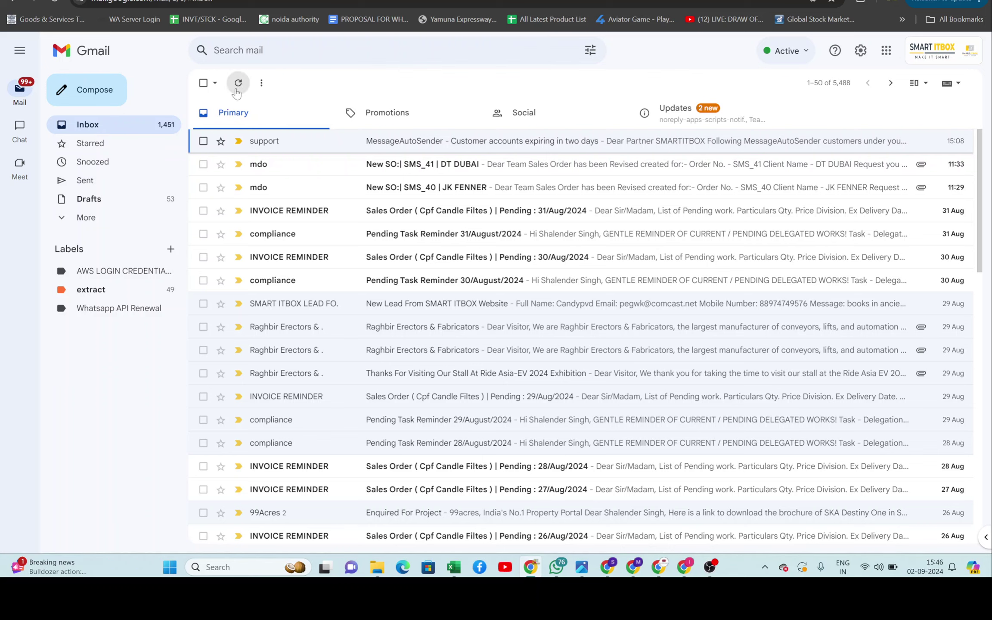
click(692, 119)
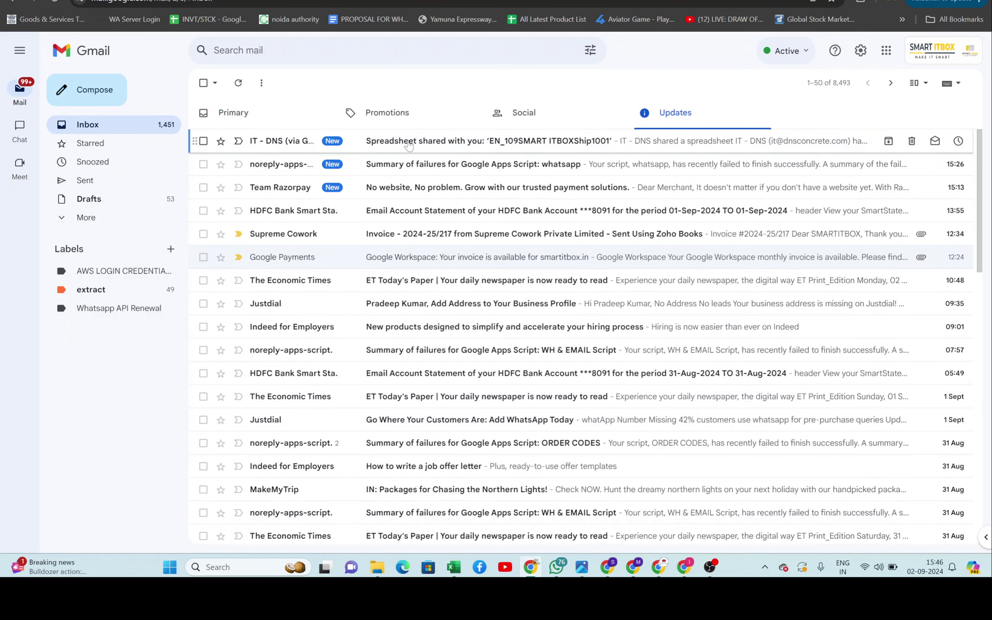
click(433, 145)
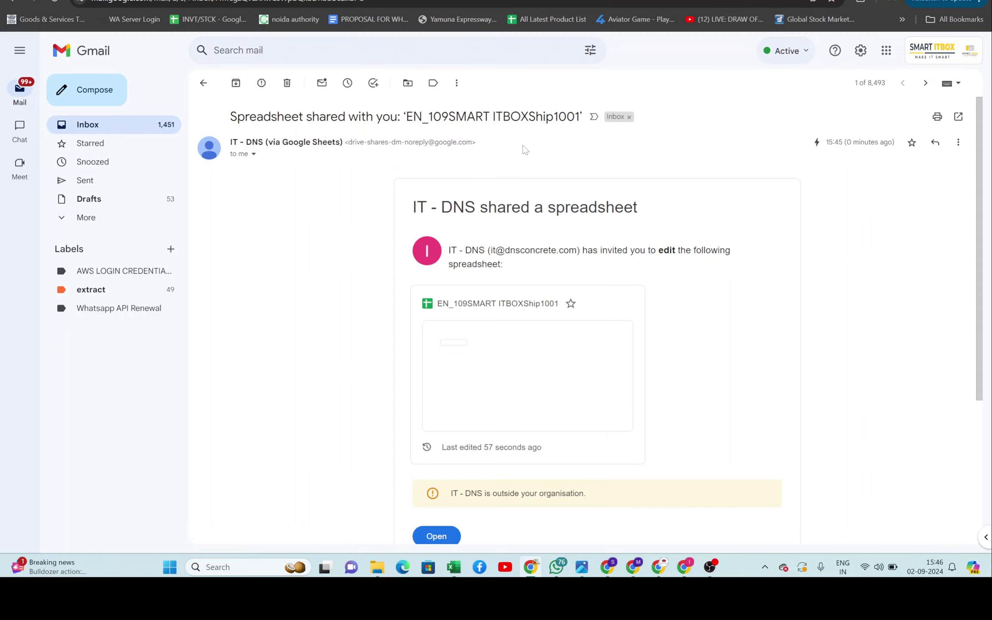
Step: Open the shared EN_109SMART ITBOXShip1001 spreadsheet from the email and review its items and charges section
mouse_move(512, 373)
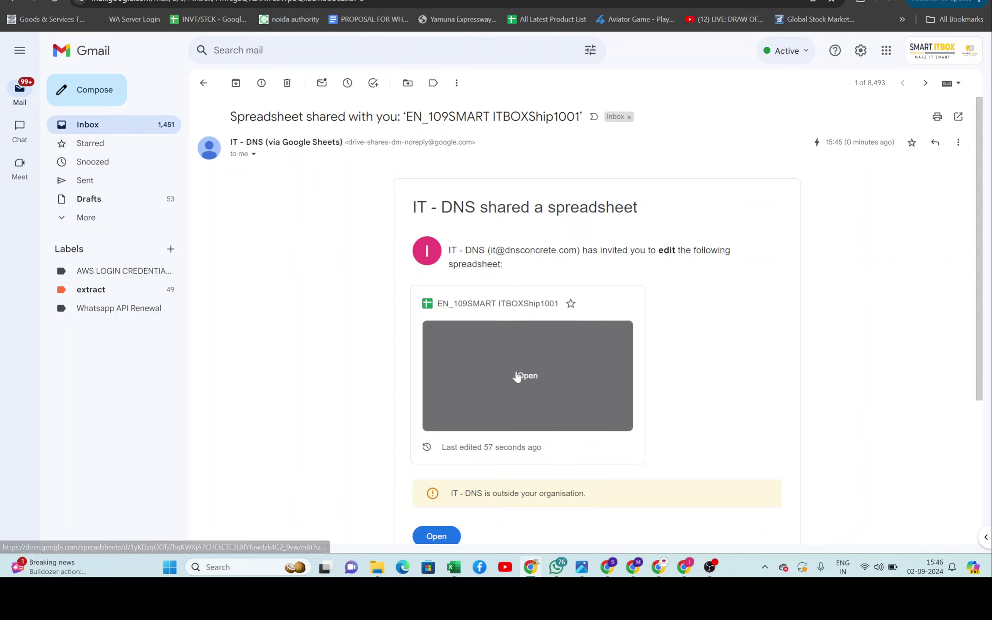
click(488, 359)
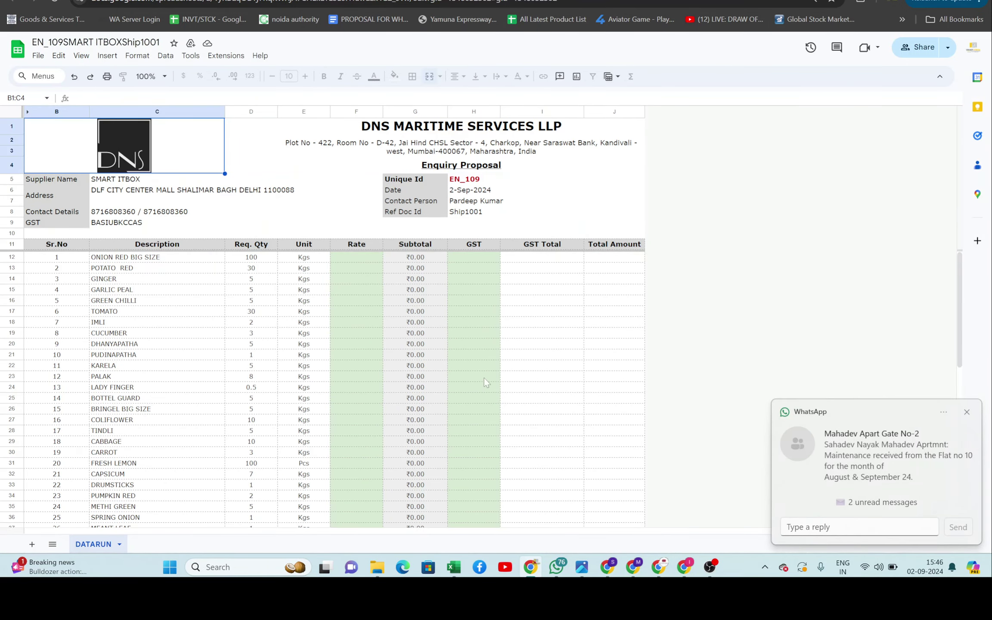
scroll(483, 377, down, 10)
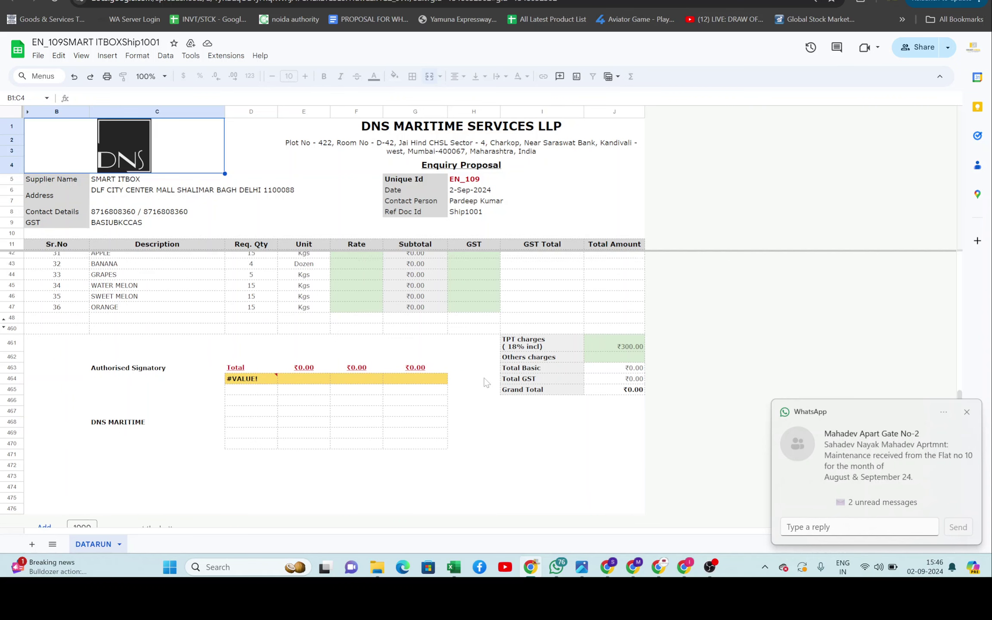
scroll(484, 378, up, 10)
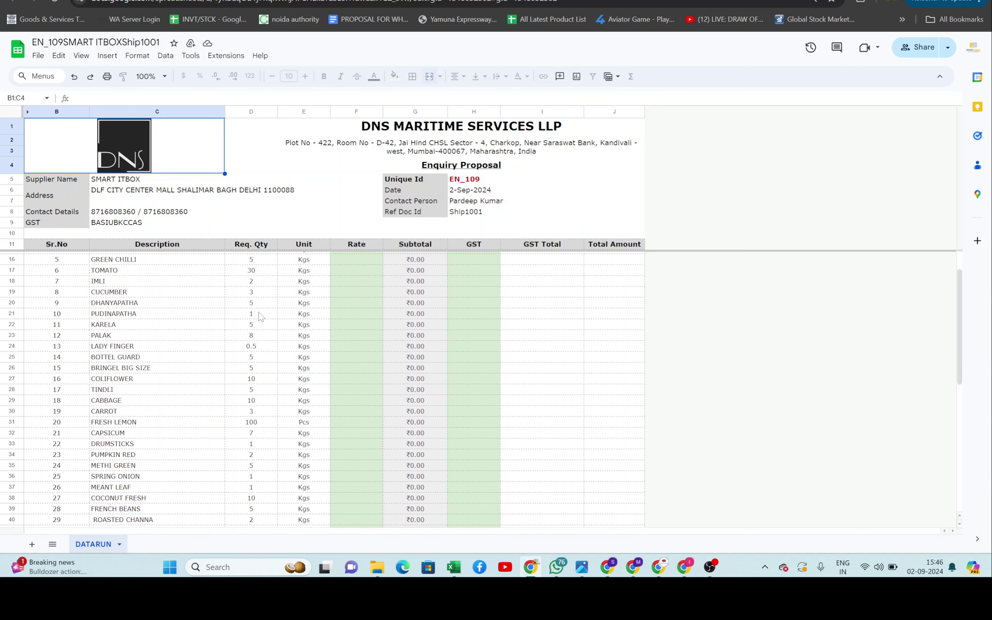
Step: Enter the formula =RANDBETWEEN(8,20) as the rate for ONION RED BIG SIZE in F12
click(359, 260)
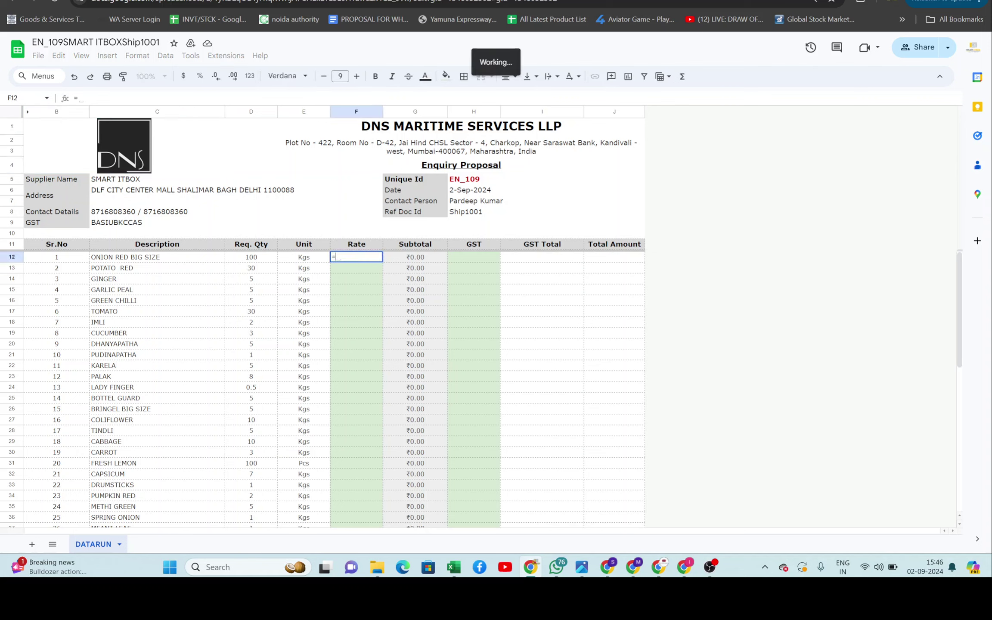
text(=rand)
key(Down)
key(Down)
key(Tab)
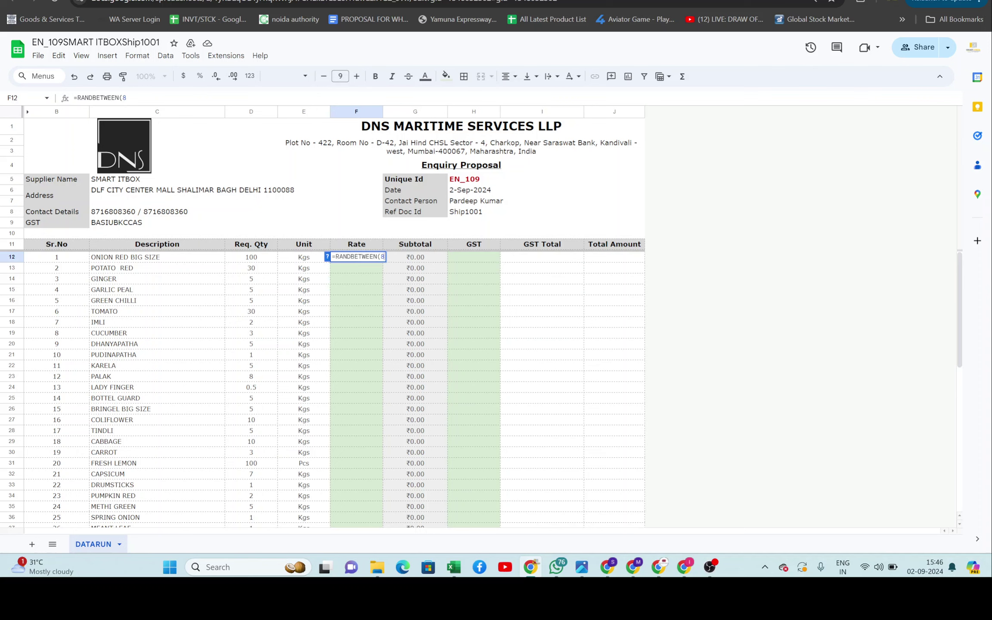
text(8,)
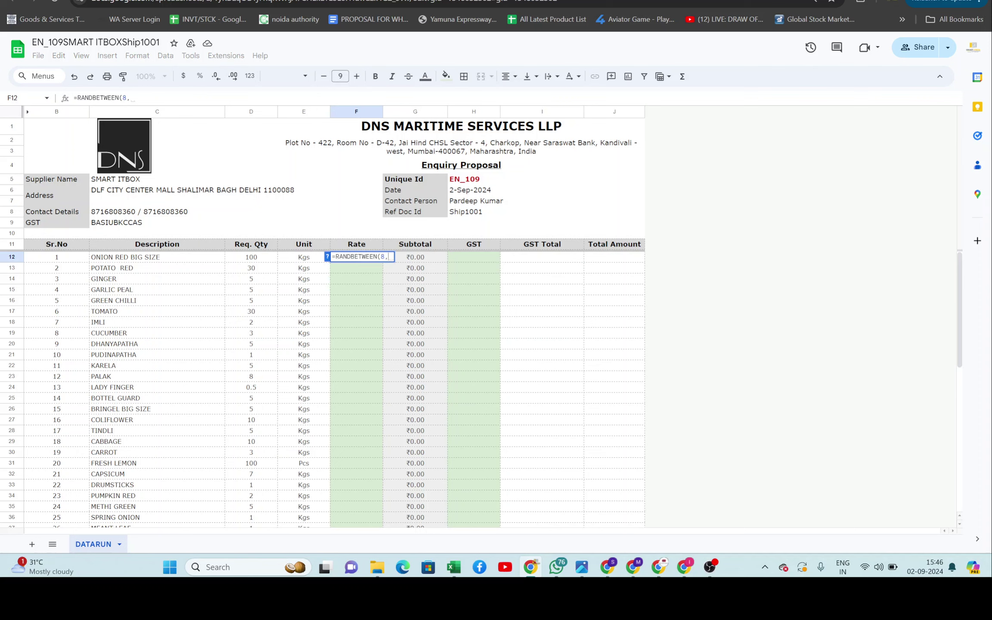
text(20)
key(Return)
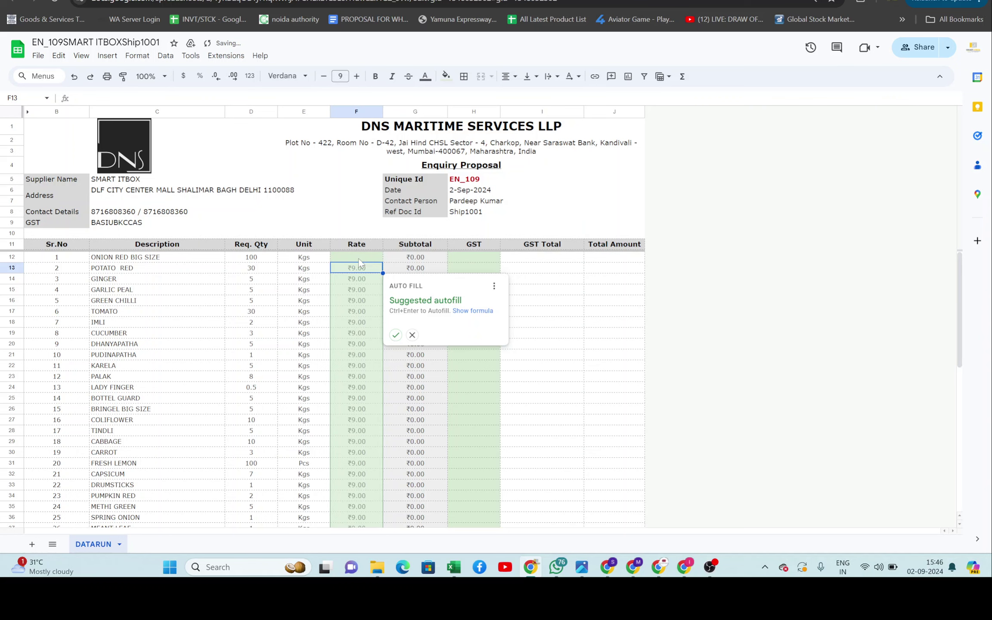
Step: Accept the suggested autofill to extend the rate formula to the remaining items, and check the filled rows
key(ctrl+Return)
scroll(364, 414, down, 10)
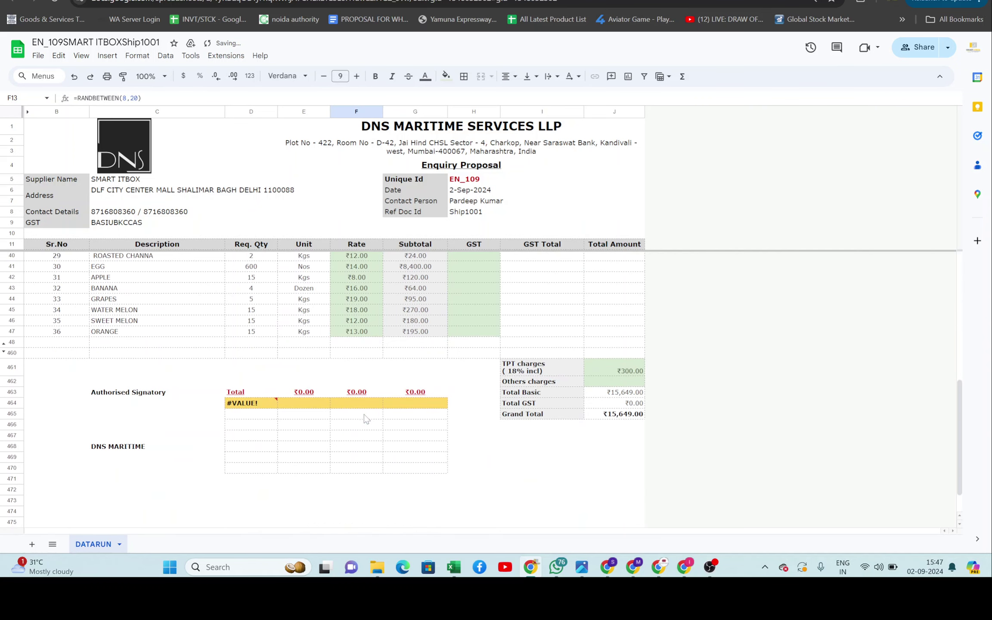
scroll(364, 414, up, 10)
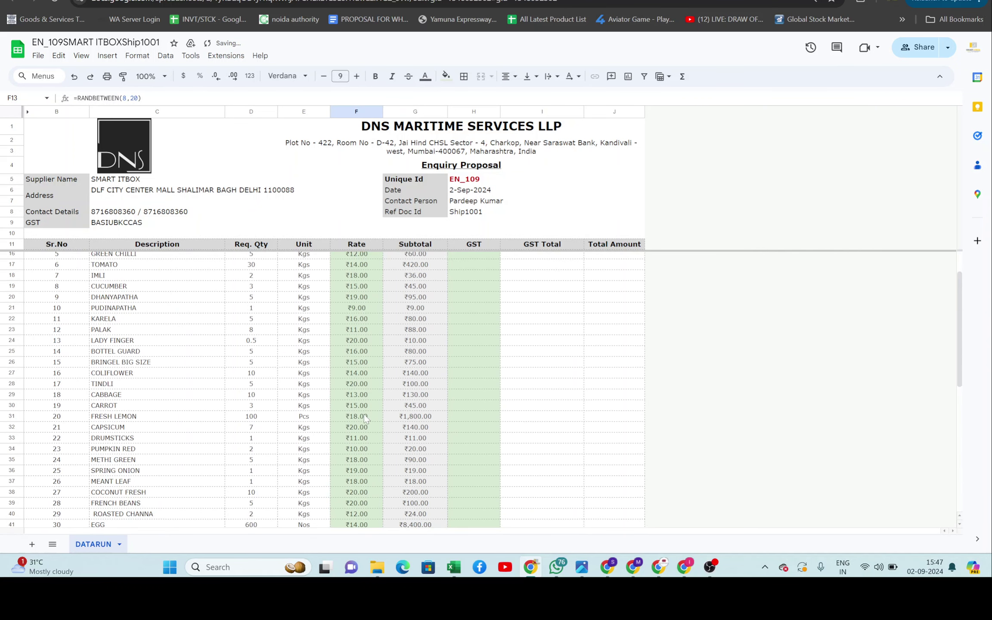
Step: Enter the formula =RANDBETWEEN(5,12) as the GST for ONION RED BIG SIZE in H12
click(478, 259)
text(=rand)
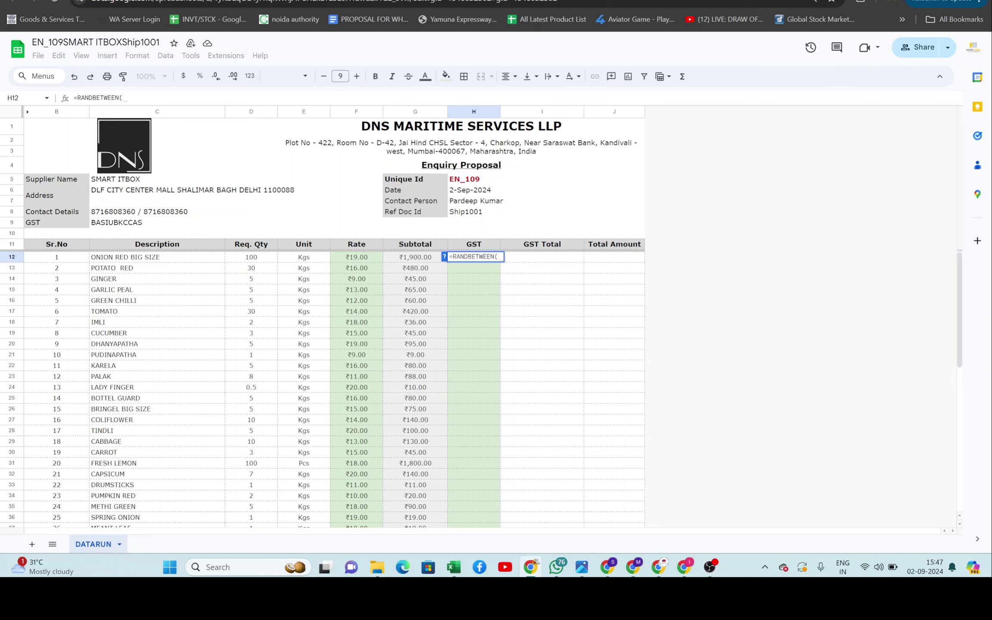
text(5%,12%)
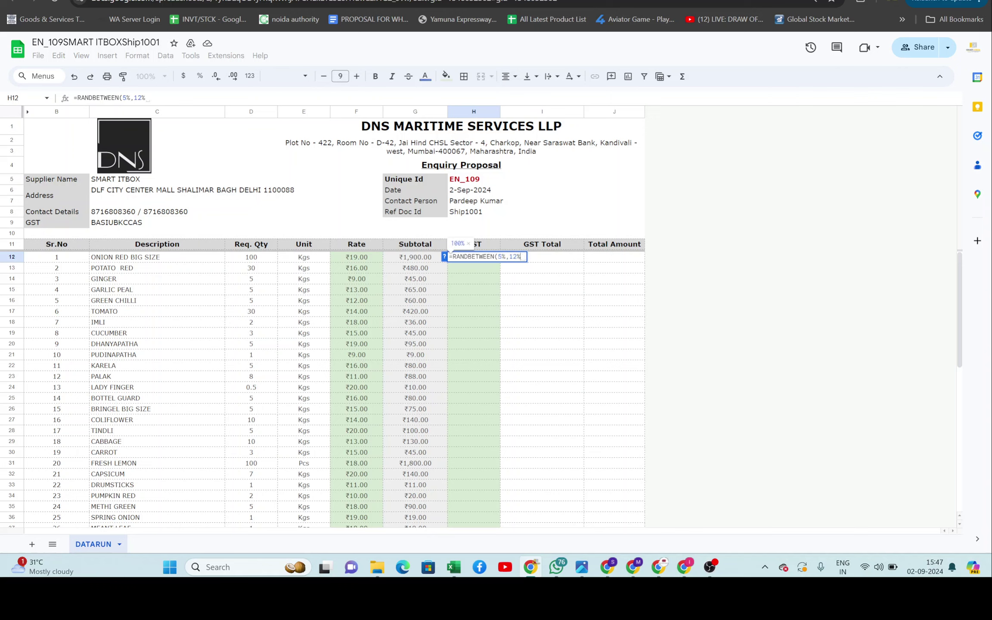
key(BackSpace)
key(BackSpace)
key(BackSpace)
key(BackSpace)
key(BackSpace)
text(,12))
key(Return)
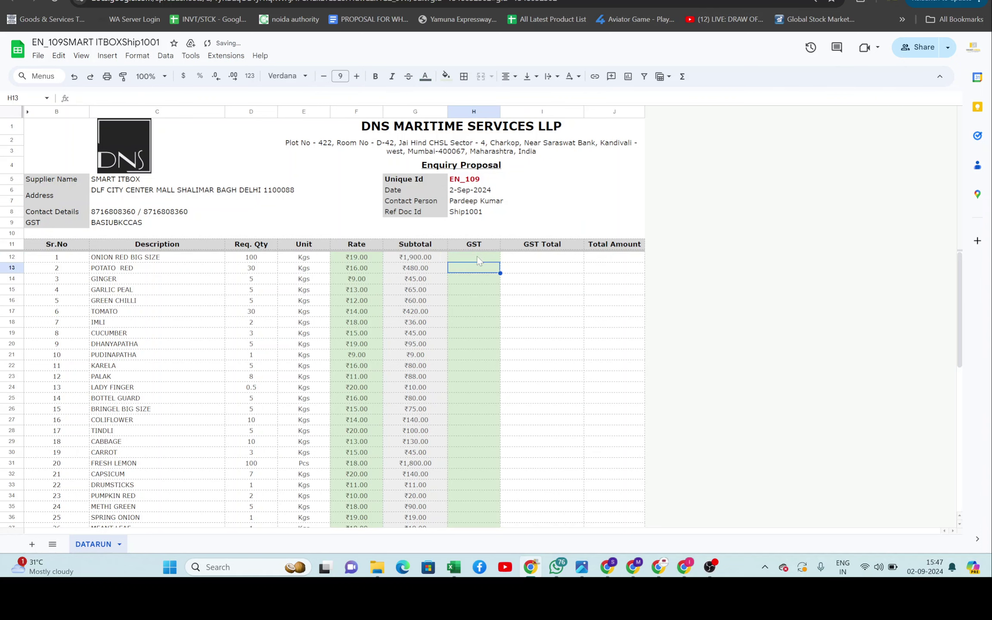
Step: Fill the GST formula down through H12:H47 for all items and format the range as a percentage
click(478, 258)
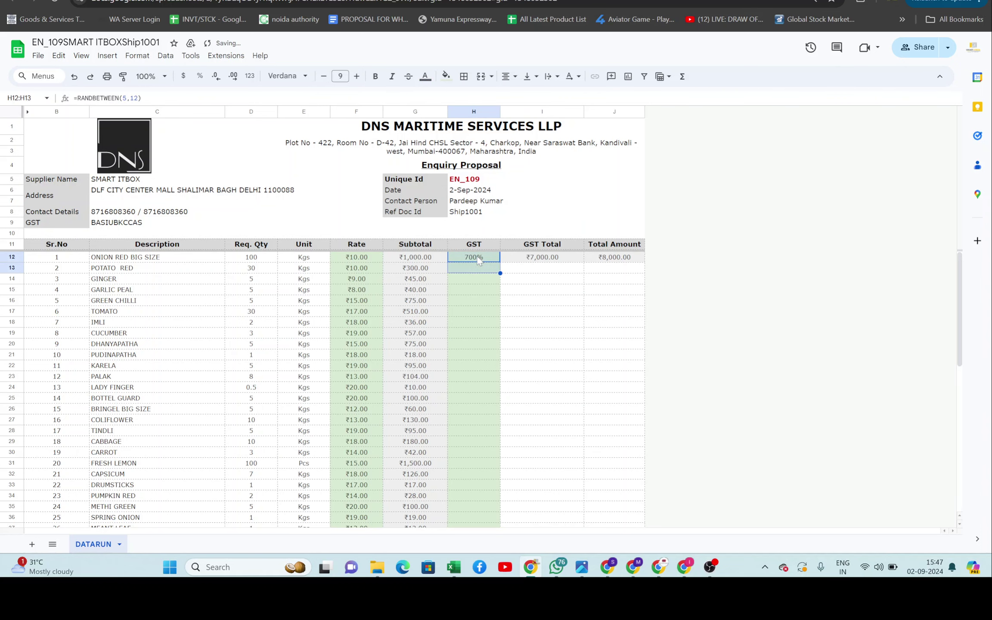
key(ctrl+shift+Down)
key(shift+Up)
key(shift+Up)
key(shift+Up)
key(shift+Up)
key(shift+Up)
key(shift+Up)
key(shift+Up)
key(shift+Up)
key(shift+Up)
key(shift+Up)
key(shift+Up)
key(shift+Up)
key(shift+Up)
key(shift+Up)
key(shift+Up)
key(shift+Up)
key(shift+Up)
key(shift+Up)
key(shift+Up)
key(shift+Up)
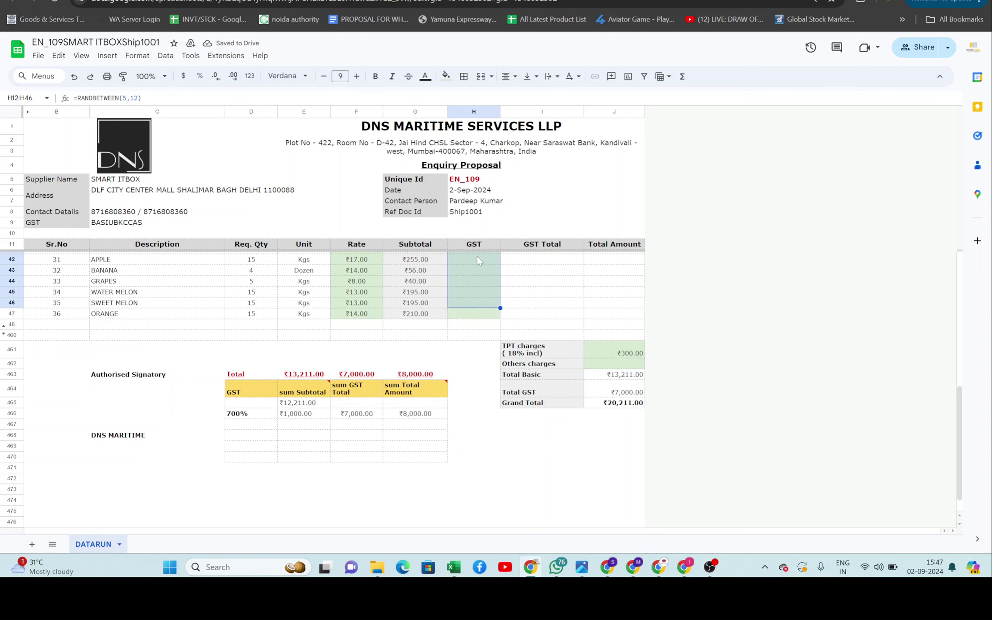
key(shift+Down)
key(shift+Down)
key(ctrl+d)
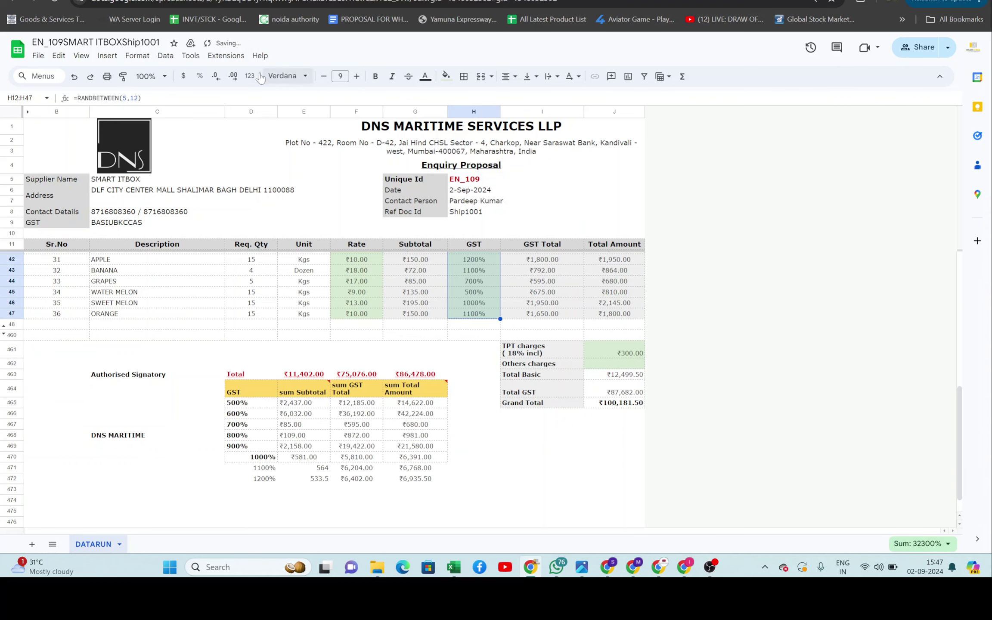
click(200, 77)
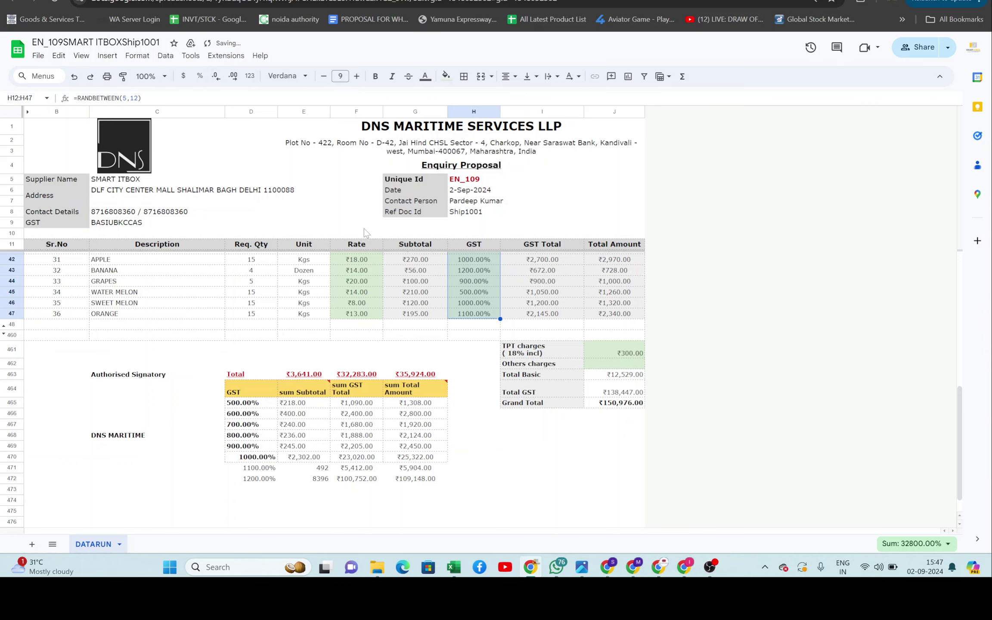
Step: Set the GST to 5% for ONION RED BIG SIZE and 12% for POTATO RED
key(Up)
key(Down)
text(5%)
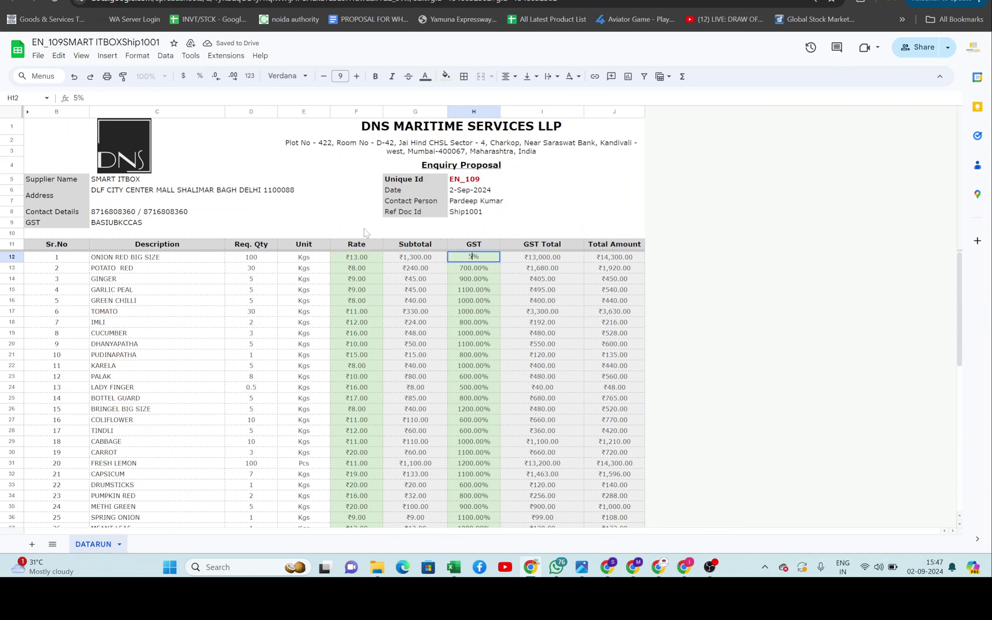
key(Return)
key(Up)
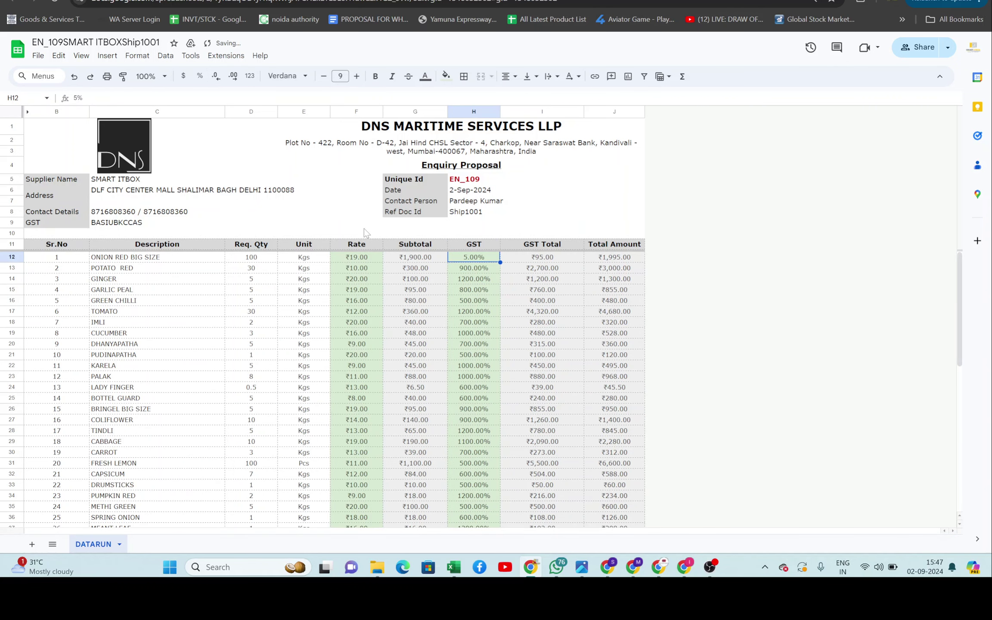
key(Down)
text(12%)
key(Return)
Step: Replace the GST for ONION RED BIG SIZE in H12 with the formula =RANDBETWEEN(5,12)
key(Up)
key(Up)
text(=ran)
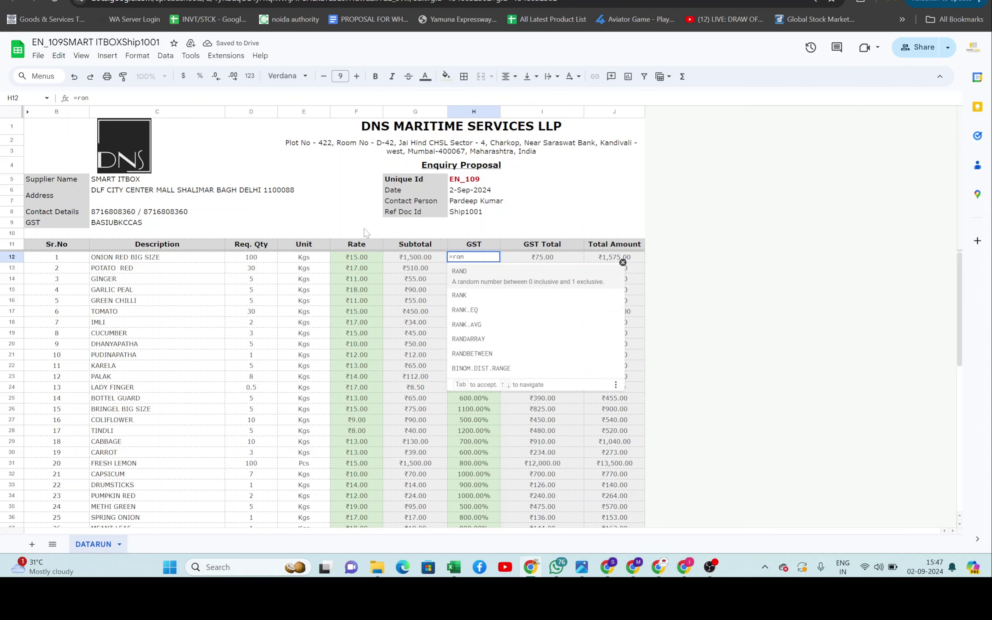
key(Tab)
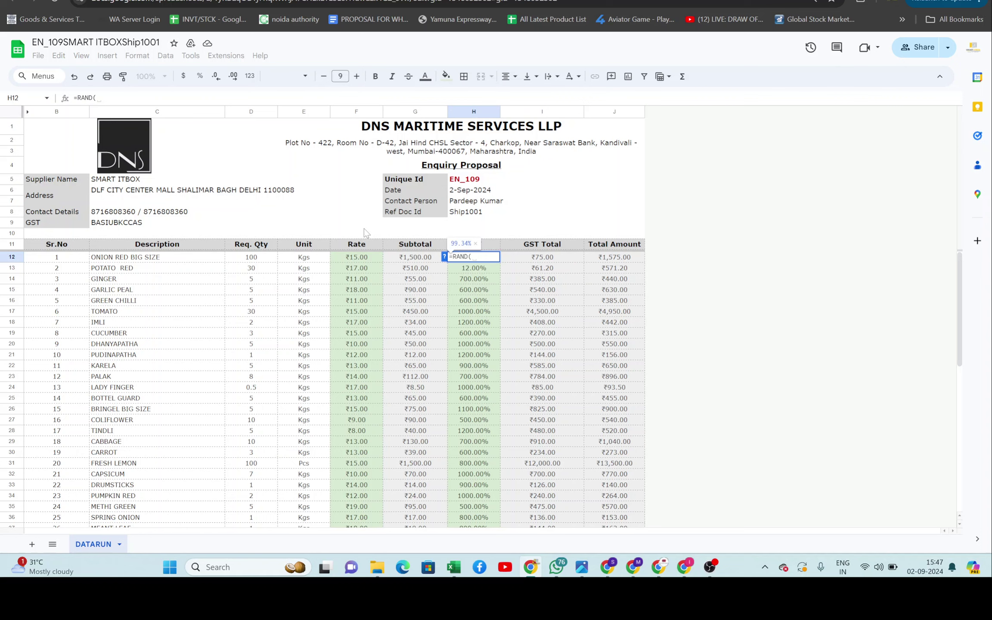
text(5,12)
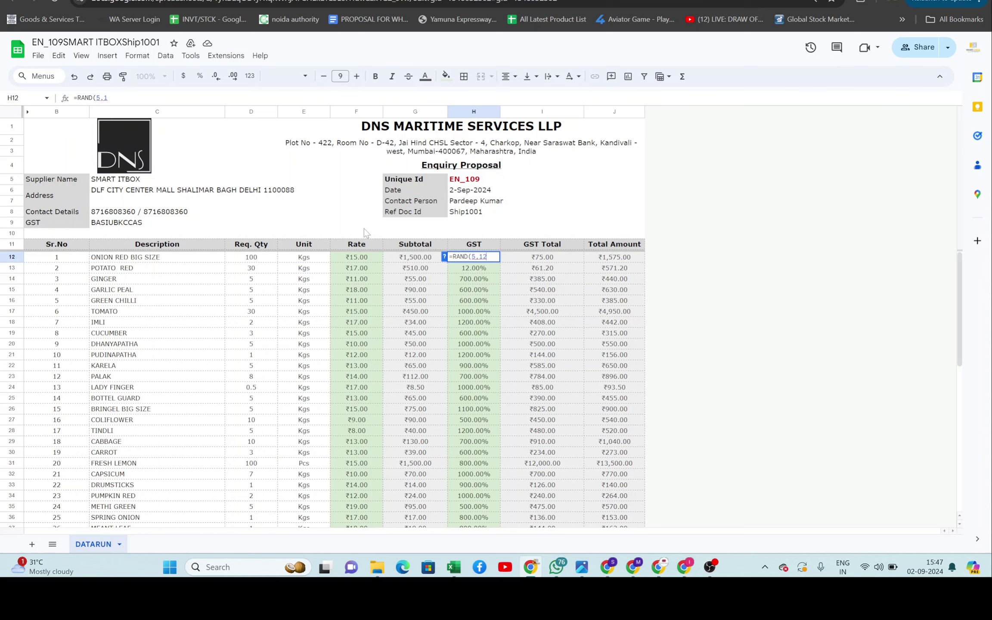
key(BackSpace)
key(BackSpace)
key(BackSpace)
key(BackSpace)
key(BackSpace)
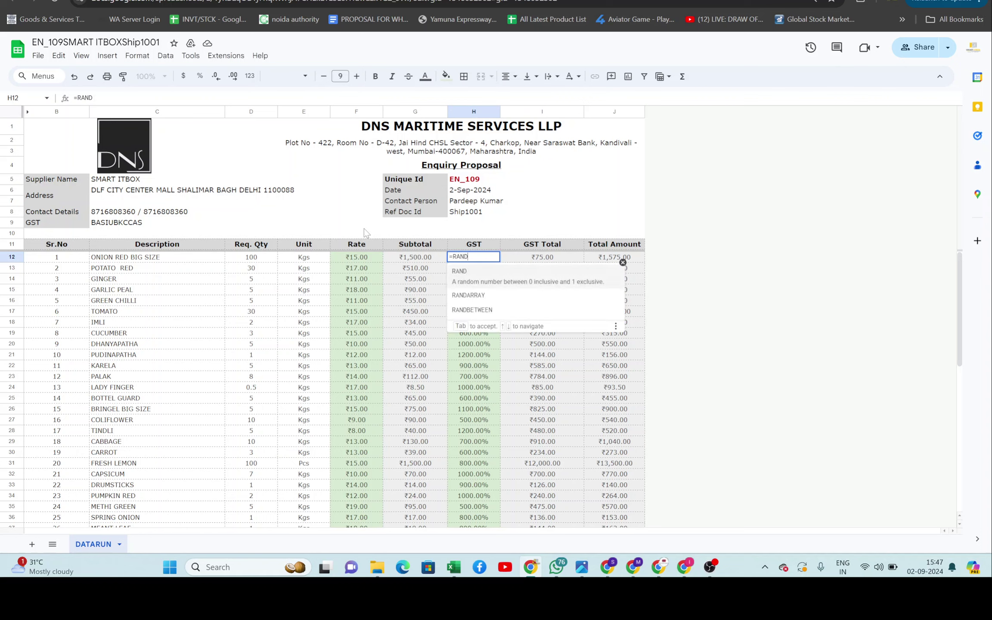
key(Tab)
text(5,12))
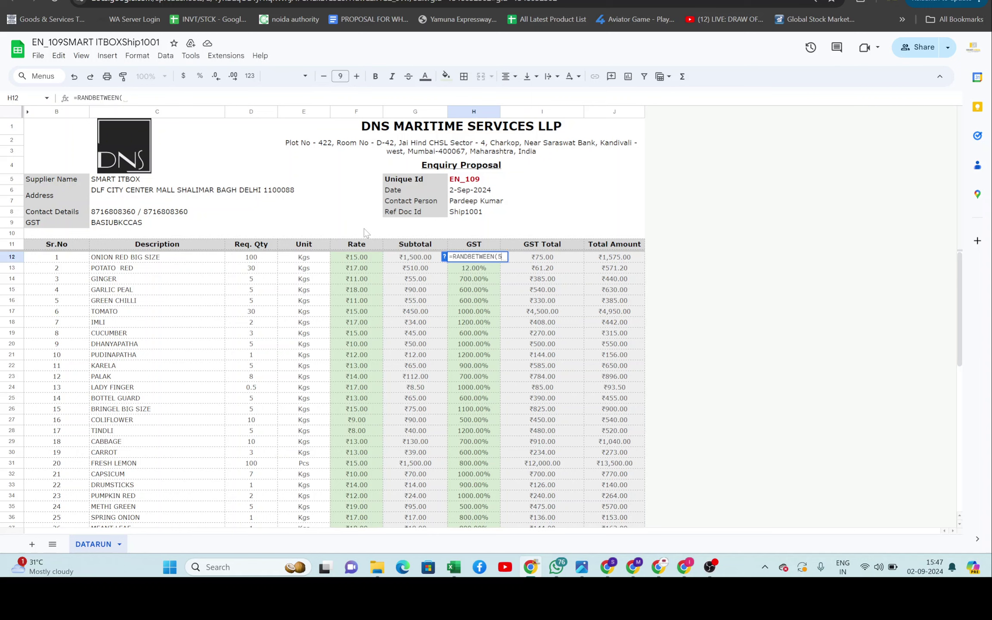
key(Return)
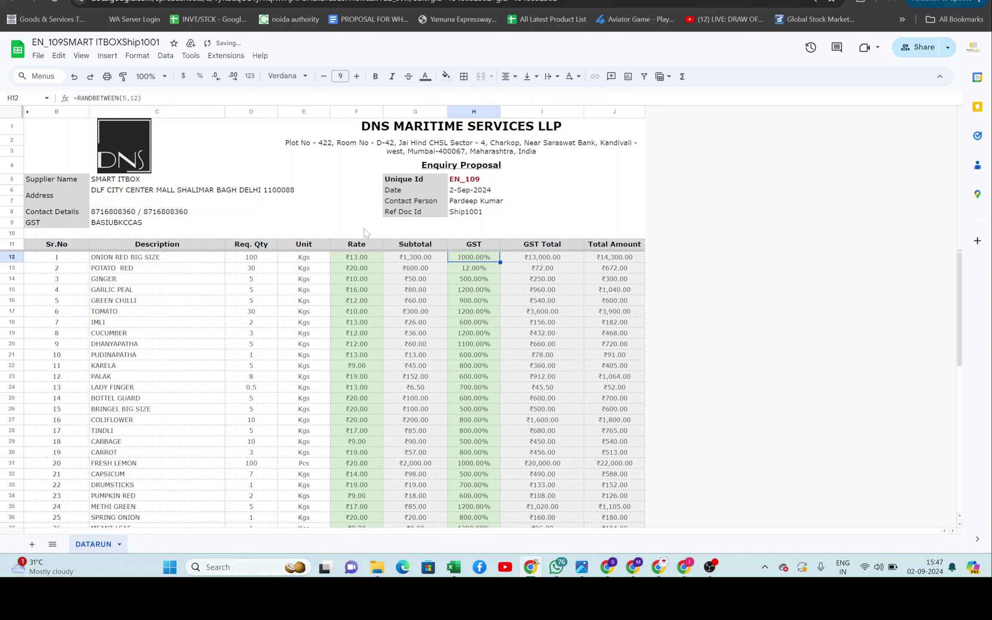
Step: Set the GST for ONION RED BIG SIZE to 5% and for GINGER to 8%
text(5%)
key(Return)
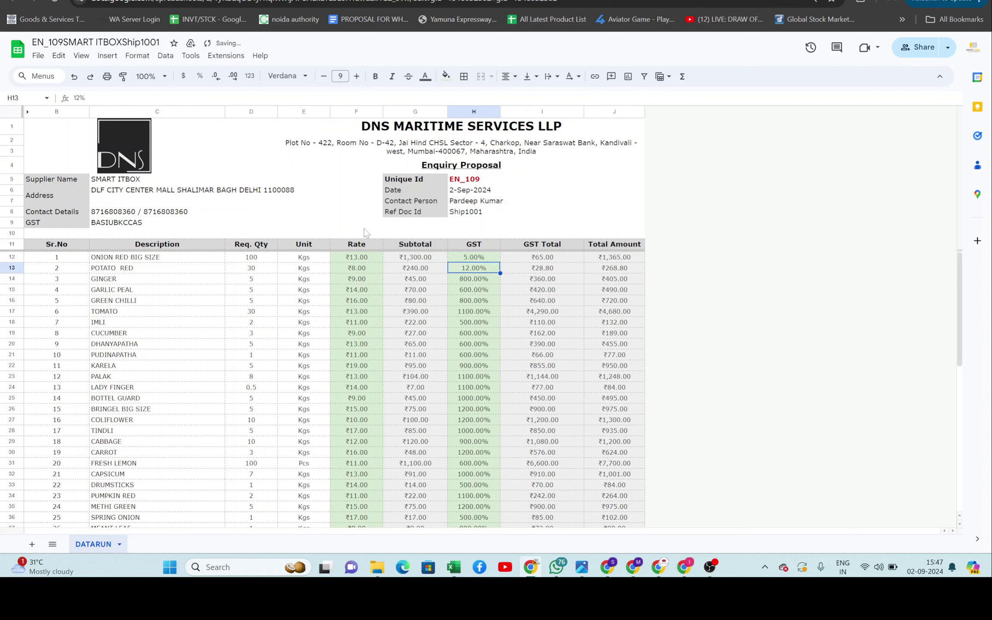
key(Down)
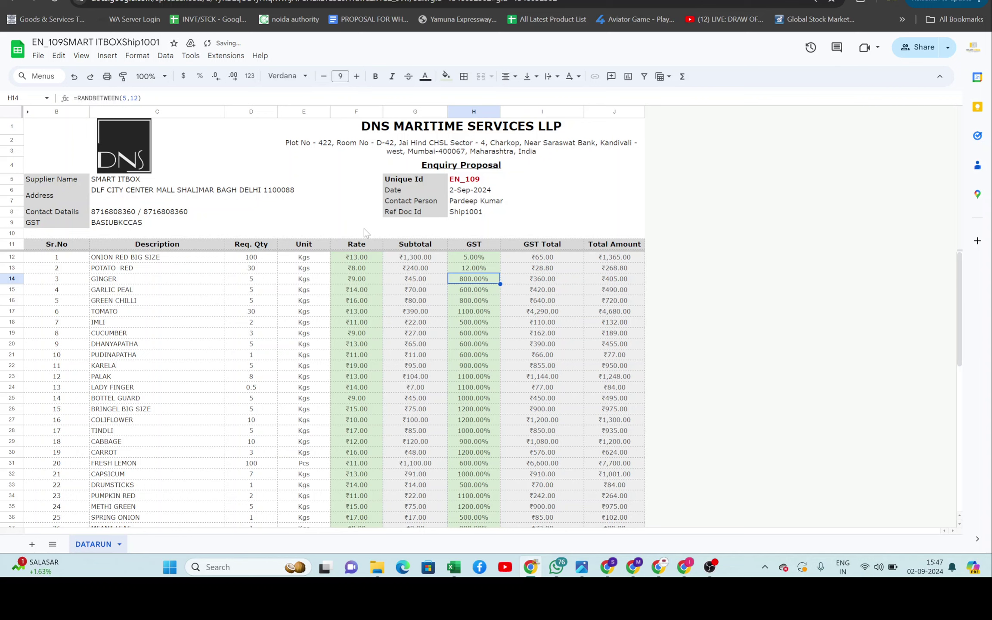
text(8%)
key(Return)
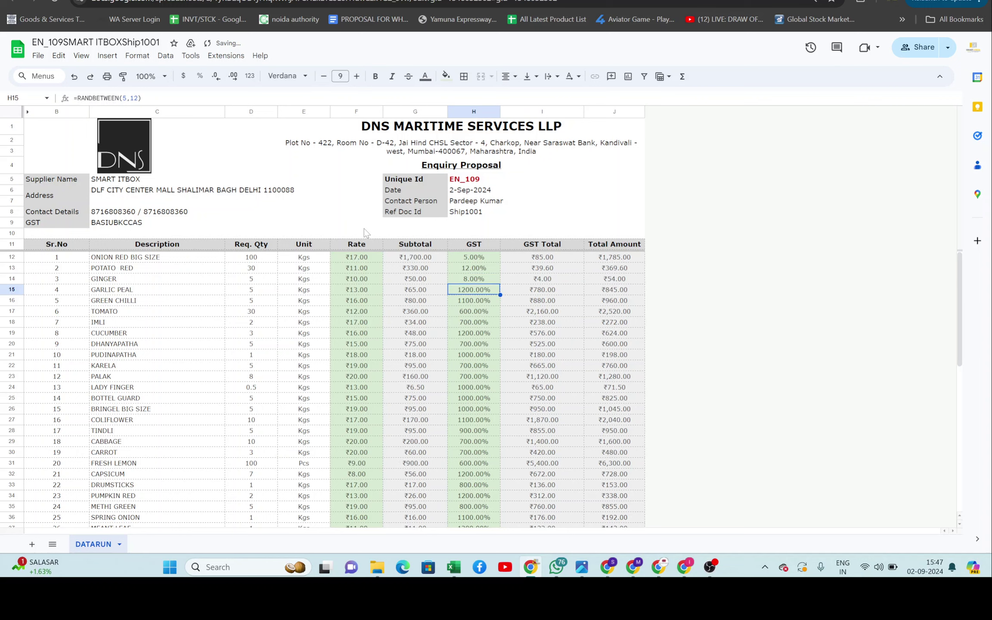
Step: Try to extend the GST values in H12:H14 down the column through CAPSICUM with autofill
key(Up)
key(Up)
key(Up)
key(shift+Down)
key(shift+Down)
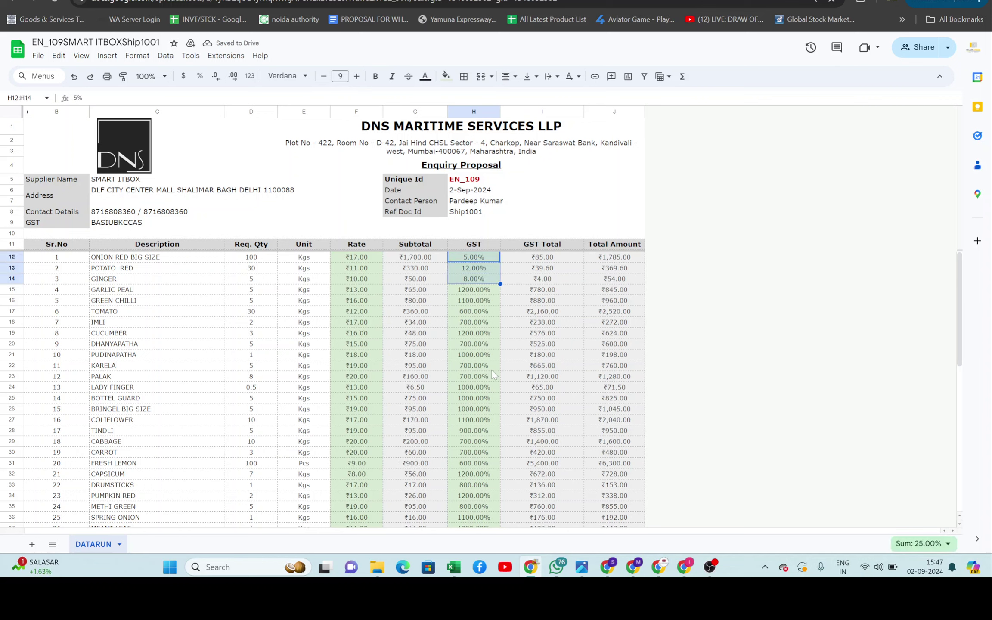
drag(500, 283, 477, 481)
scroll(509, 309, down, 1)
Step: Copy the 5% GST of ONION RED BIG SIZE down to POTATO RED, GINGER, GARLIC PEAL and GREEN CHILLI
key(shift+Up)
key(shift+Up)
key(shift+Up)
key(shift+Up)
key(shift+Up)
key(shift+Up)
key(shift+Up)
key(shift+Up)
key(shift+Up)
key(shift+Up)
key(shift+Up)
key(shift+Up)
key(shift+Up)
key(shift+Up)
key(shift+Up)
key(shift+Up)
key(shift+Up)
key(shift+Up)
key(shift+Up)
key(shift+Up)
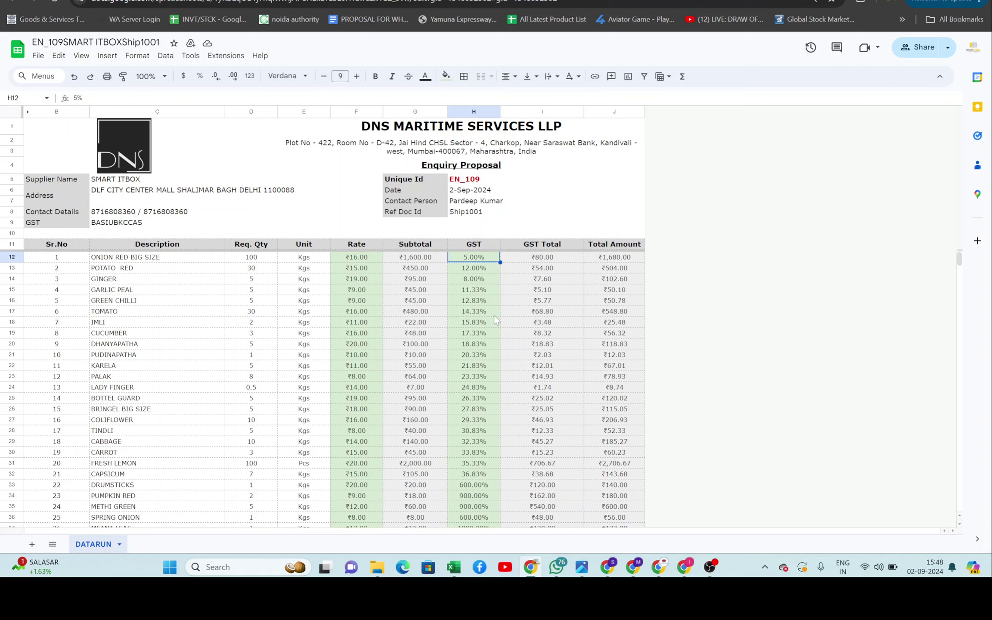
key(Down)
key(ctrl+d)
key(Down)
key(ctrl+d)
key(Down)
key(ctrl+d)
key(Down)
key(ctrl+d)
Step: Set the GST for TOMATO to 12% and fill it down through LADY FINGER in H24
key(Down)
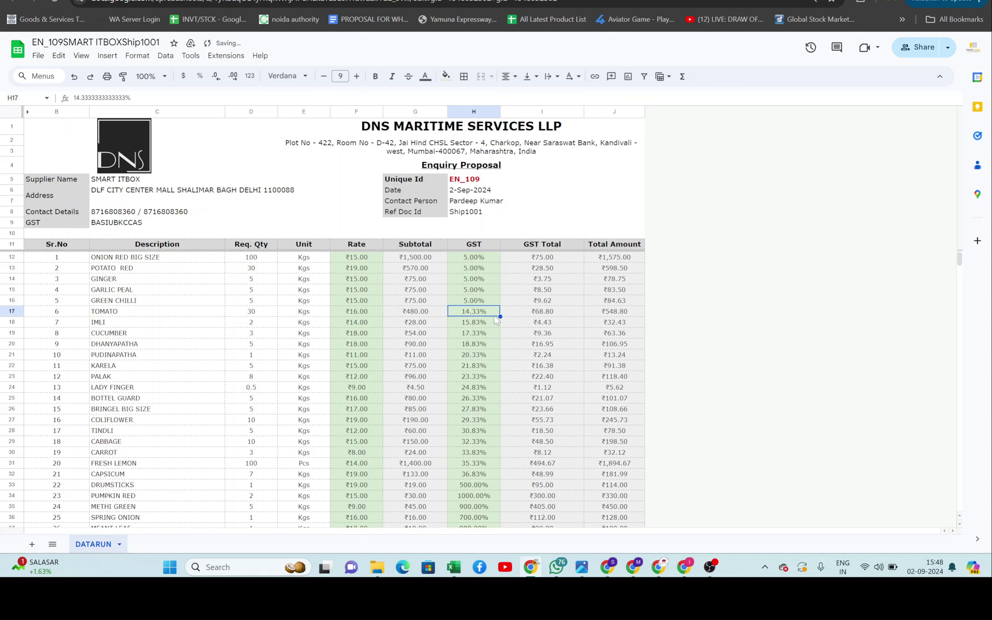
text(12%)
key(Return)
key(ctrl+d)
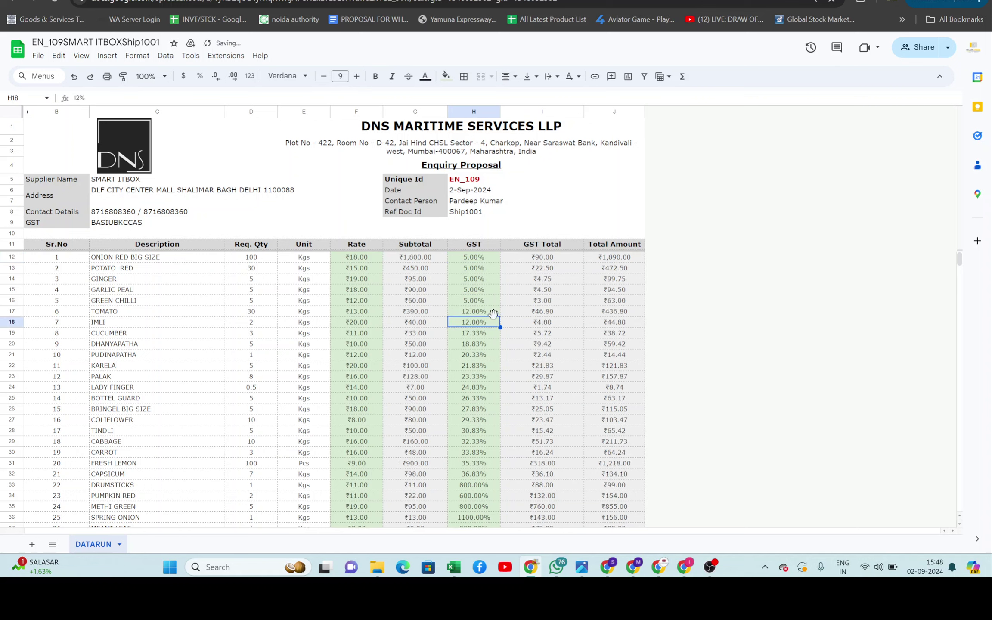
key(shift+Down)
key(shift+Down)
key(shift+Down)
key(shift+Down)
key(shift+Down)
key(shift+Down)
key(ctrl+d)
Step: Set the GST for BOTTEL GUARD to 18% and fill it down through CABBAGE in H29
key(Down)
key(Down)
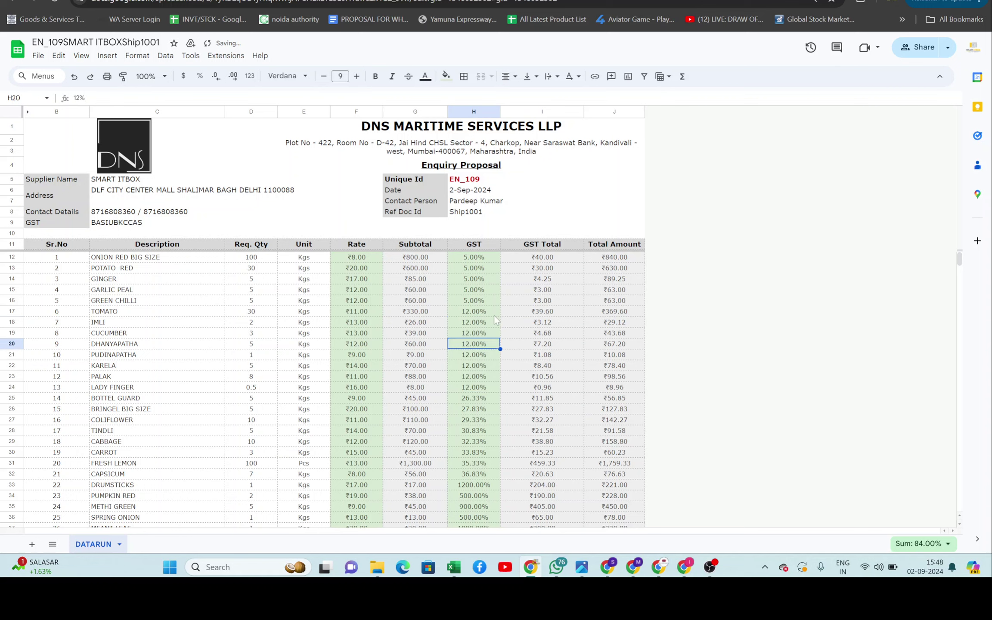
key(Down)
key(Down)
key(Down)
key(Down)
key(Down)
text(18)
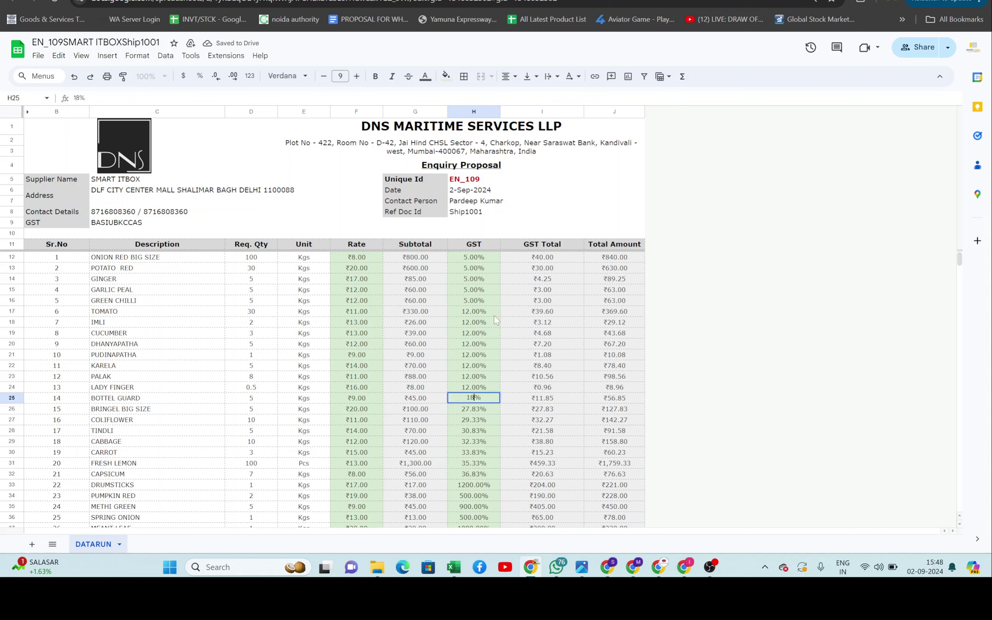
key(Return)
key(Up)
key(shift+Down)
key(shift+Down)
key(shift+Down)
key(shift+Down)
key(ctrl+d)
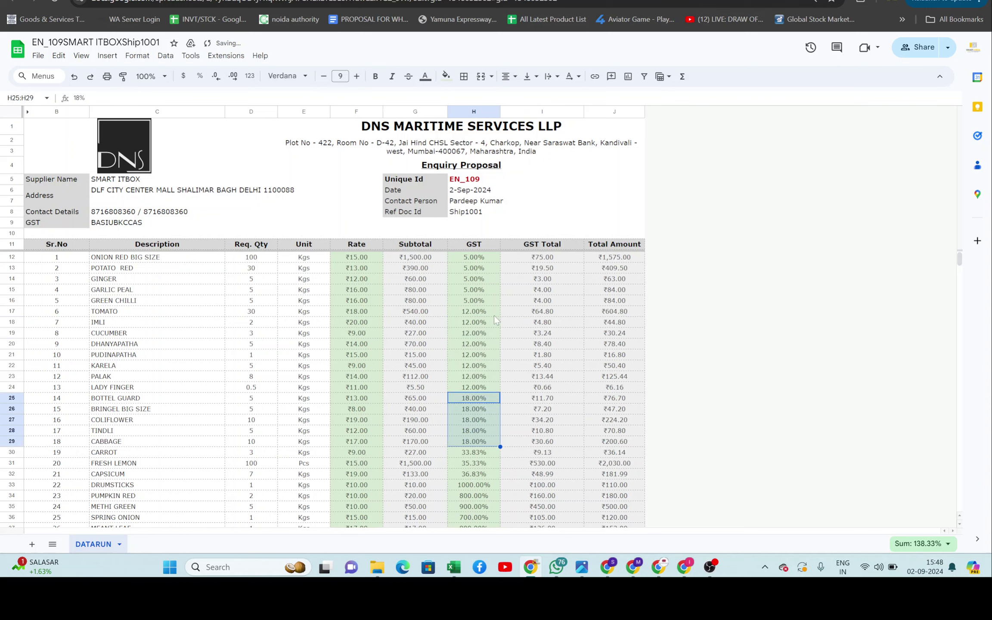
Step: Set the GST for CARROT to 6% and fill it down through METHI GREEN in H35
key(Down)
key(Down)
key(Down)
key(Down)
key(Down)
text(6)
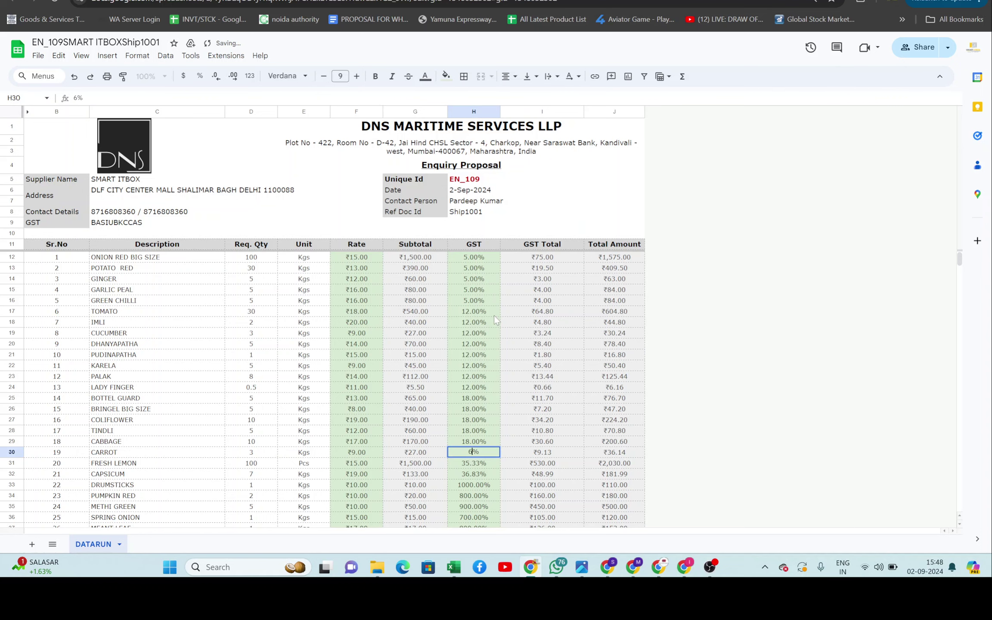
key(Return)
key(Up)
key(shift+Down)
key(shift+Down)
key(shift+Down)
key(shift+Down)
key(shift+Down)
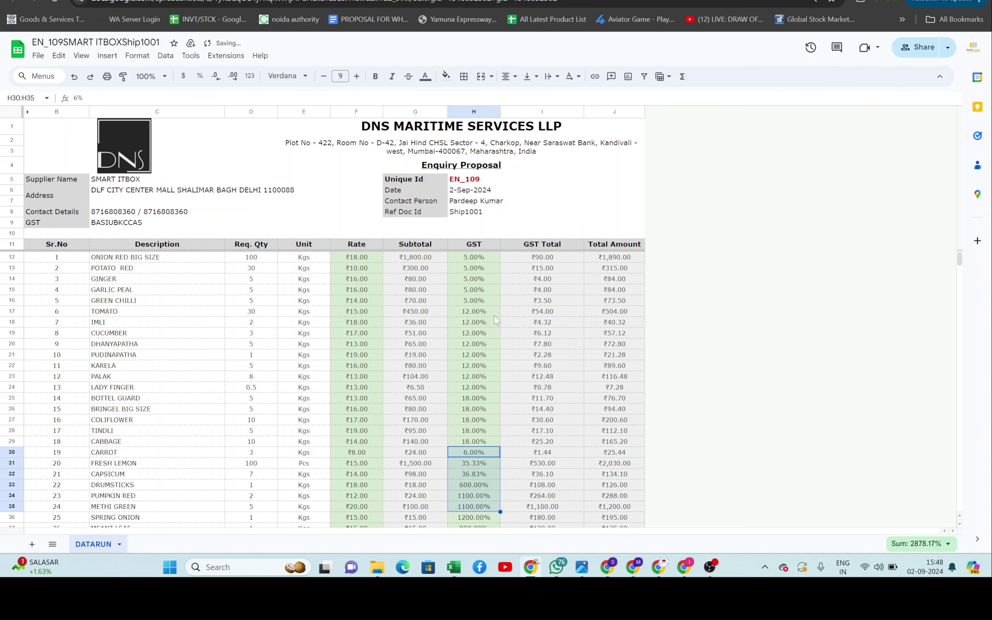
key(ctrl+d)
Step: Set the GST for SPRING ONION in H36 to 5%
key(Down)
key(Down)
key(Down)
key(Down)
key(Down)
key(Down)
key(Down)
key(Down)
key(Down)
key(Down)
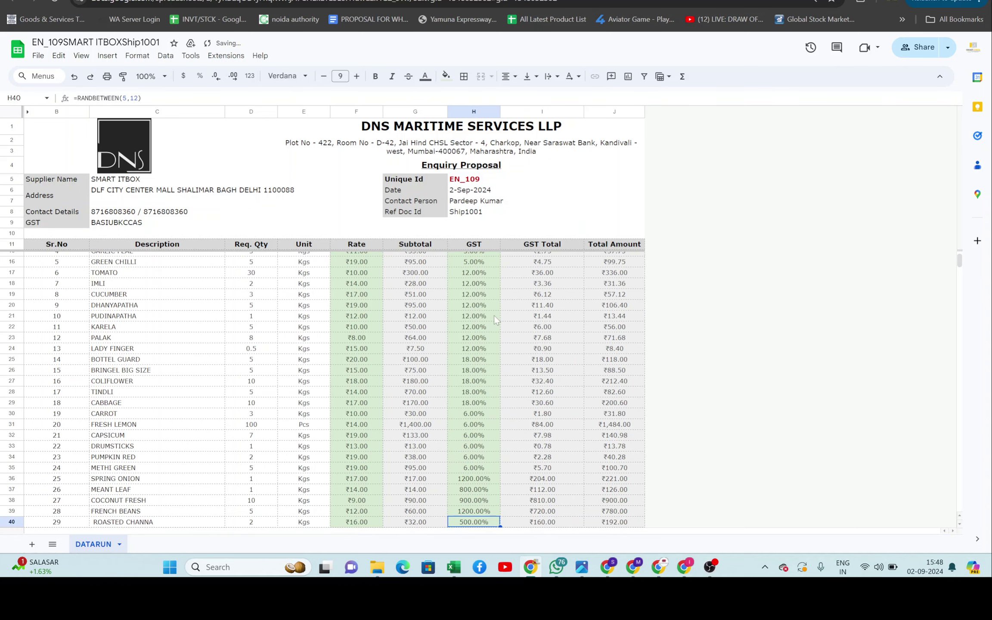
key(Down)
key(Down)
key(Up)
key(Up)
key(Up)
key(Up)
key(Up)
key(Up)
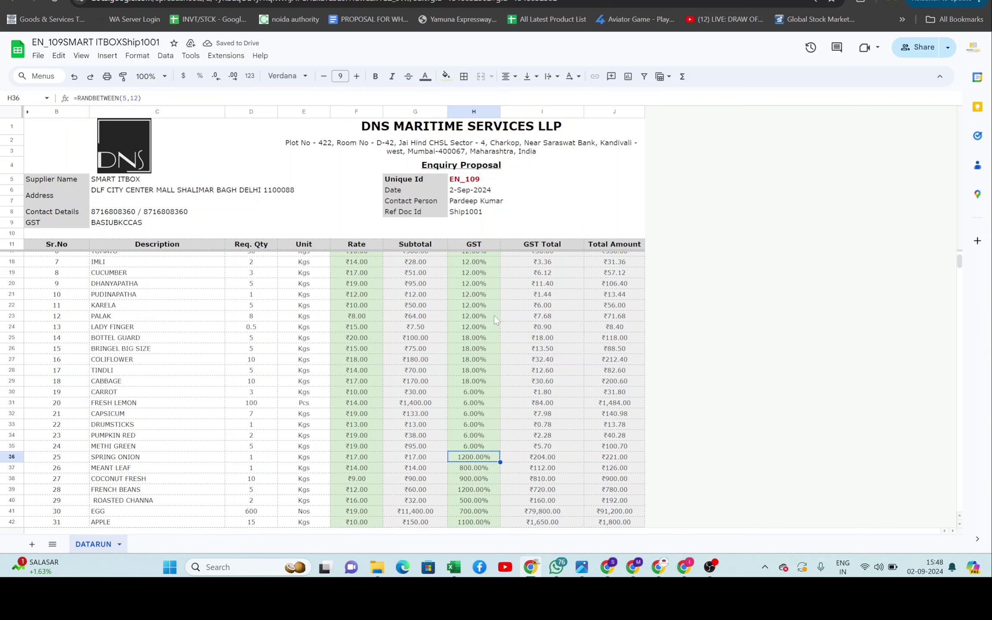
text(5)
key(Return)
Step: Fill the SPRING ONION GST rate down through BANANA in H43
key(Up)
key(shift+Down)
key(shift+Down)
key(shift+Down)
key(shift+Down)
key(shift+Down)
key(shift+Down)
key(shift+Down)
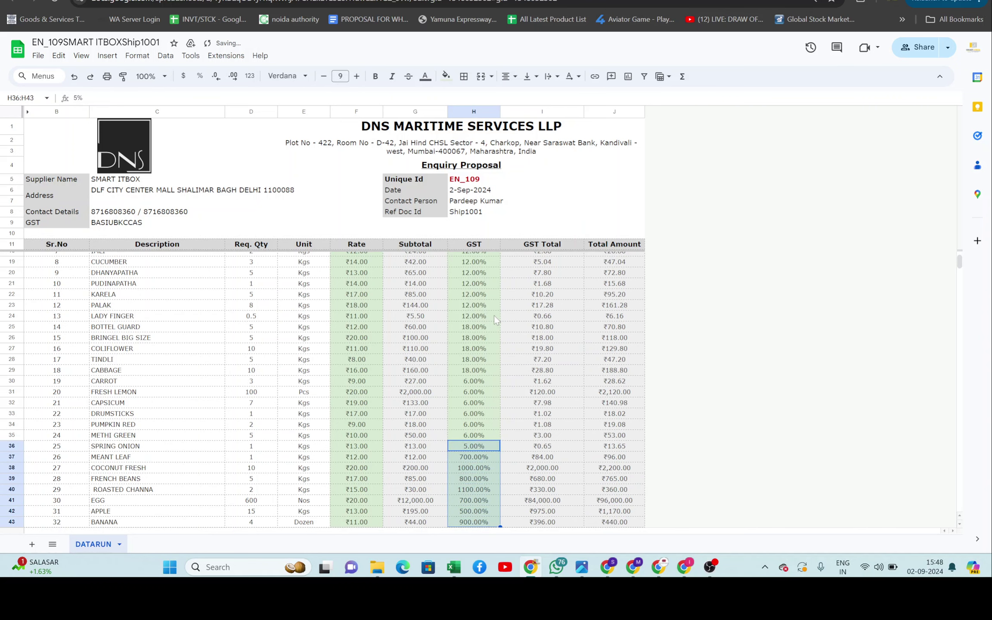
key(shift+Down)
key(shift+Down)
key(shift+Down)
key(shift+Down)
key(shift+Down)
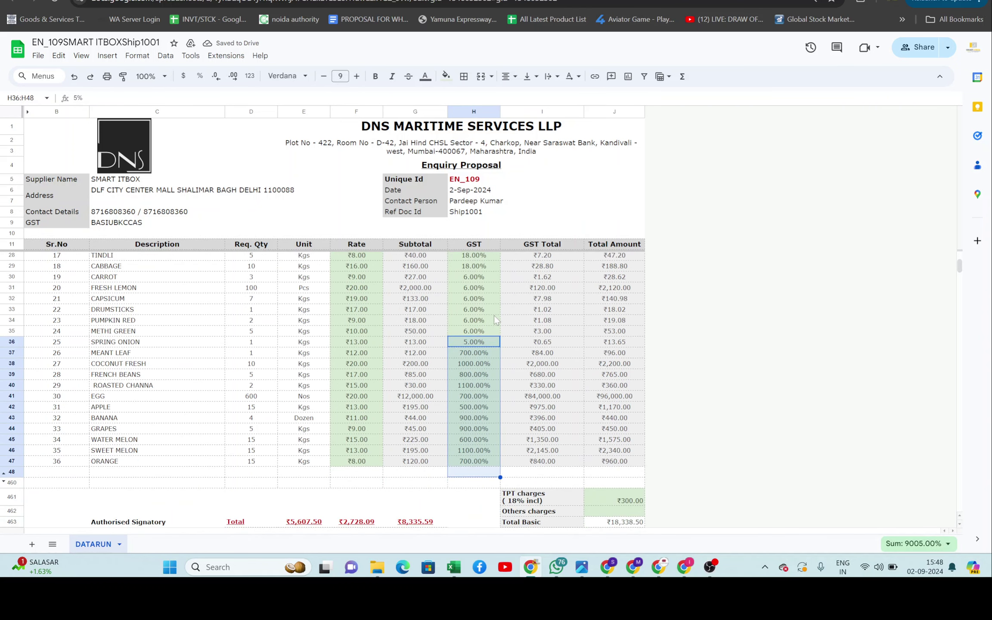
key(shift+Up)
key(shift+Up)
key(shift+Up)
key(shift+Up)
key(shift+Up)
key(ctrl+d)
Step: Clear the GST values of GRAPES, WATER MELON, SWEET MELON and ORANGE in H44 to H47
key(Down)
key(Down)
key(Down)
key(Down)
key(Down)
key(Down)
key(Down)
key(Down)
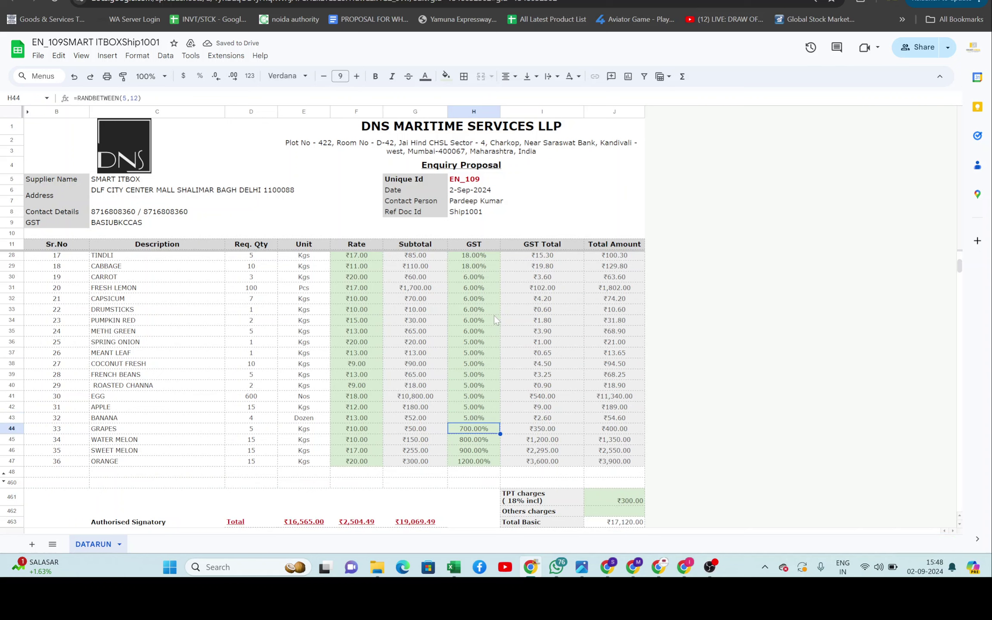
key(Delete)
key(Down)
key(Delete)
key(Down)
key(Delete)
key(Down)
key(Delete)
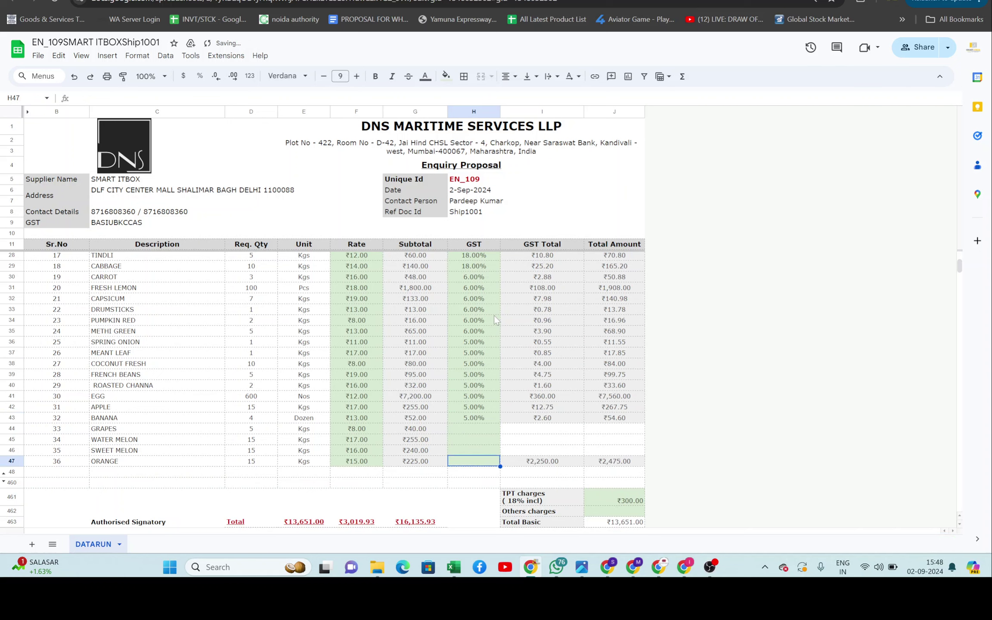
Step: Enter 0% GST for GRAPES, WATER MELON, SWEET MELON and ORANGE
key(Up)
key(Up)
key(Up)
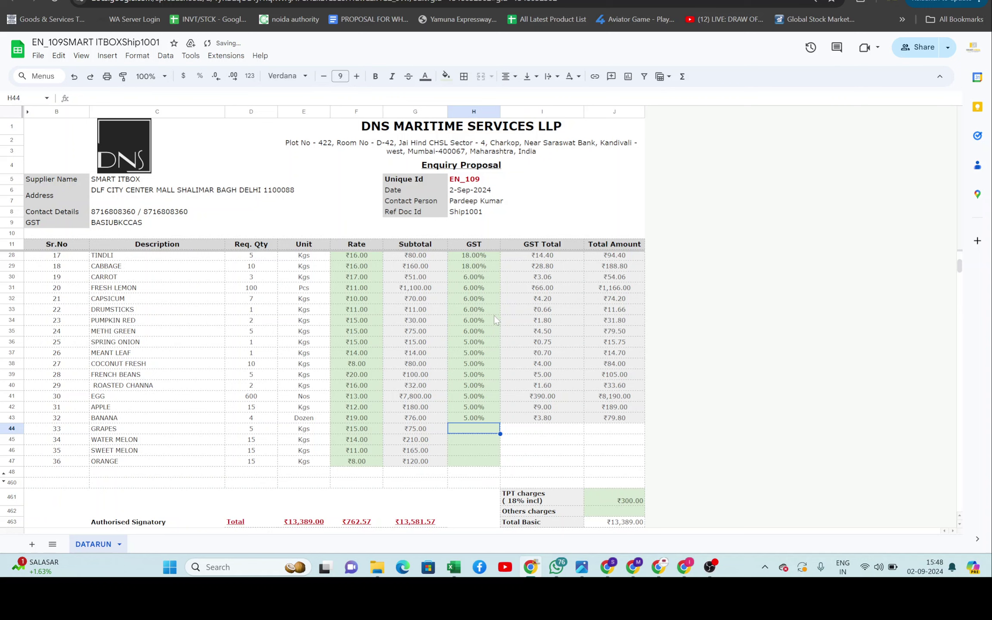
text(0)
key(Return)
text(00)
key(Return)
text(0)
key(Return)
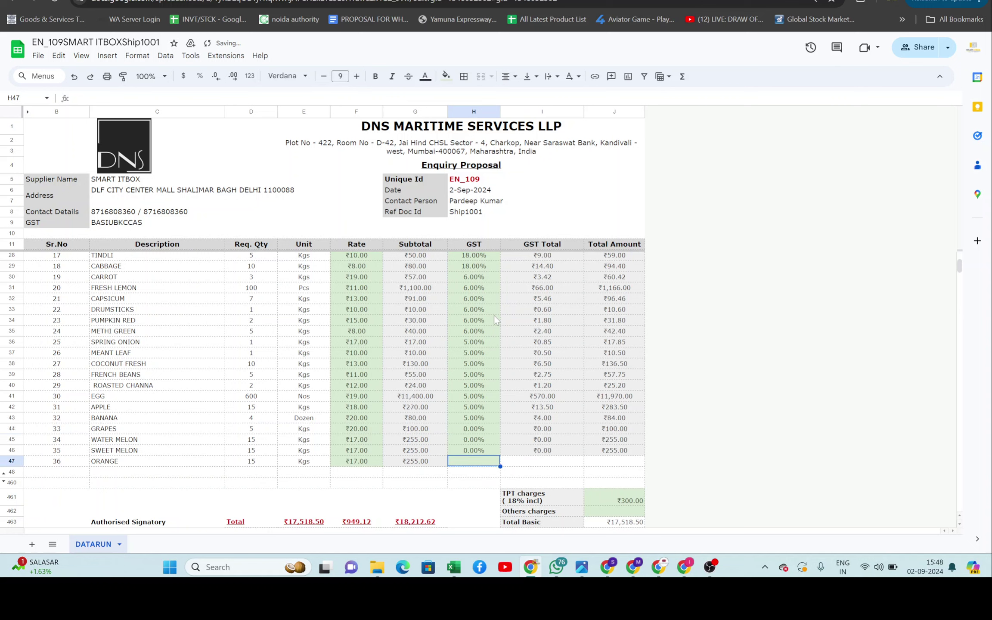
text(0)
key(Return)
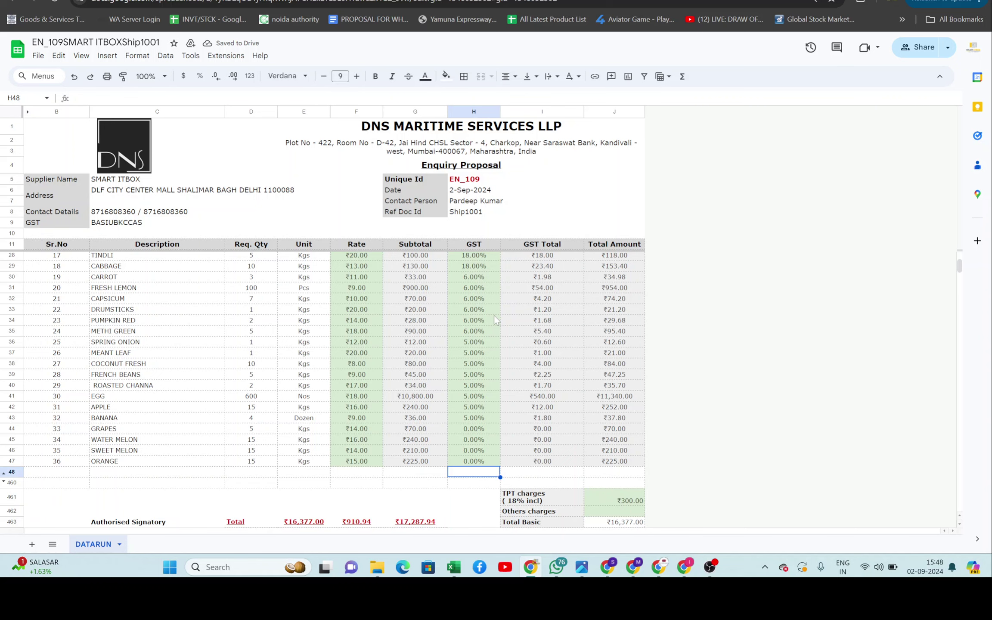
Step: Clear the TPT charges amount in J461 below the item list
scroll(497, 388, down, 3)
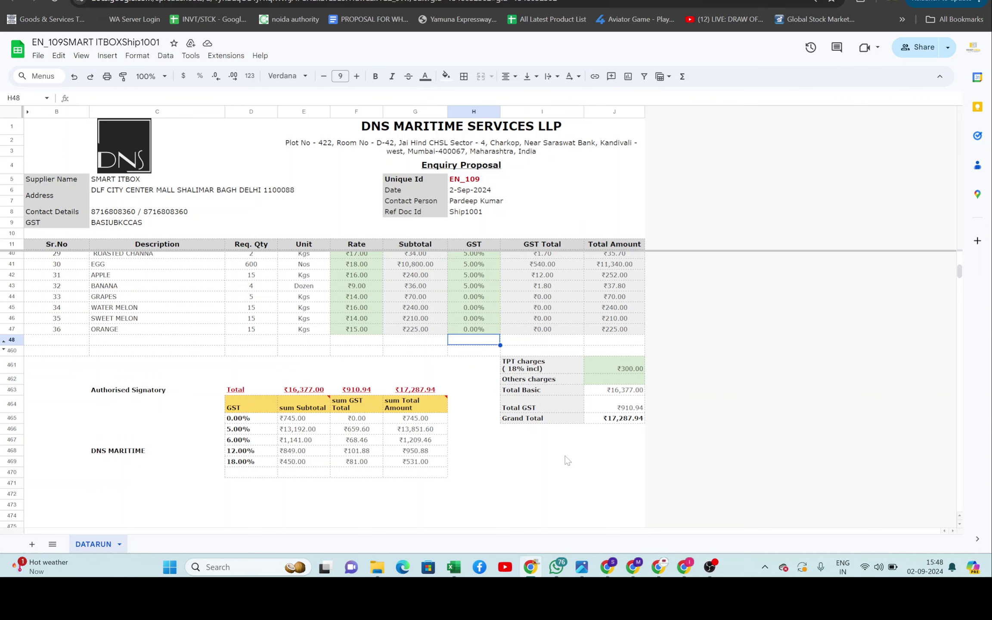
scroll(566, 461, up, 1)
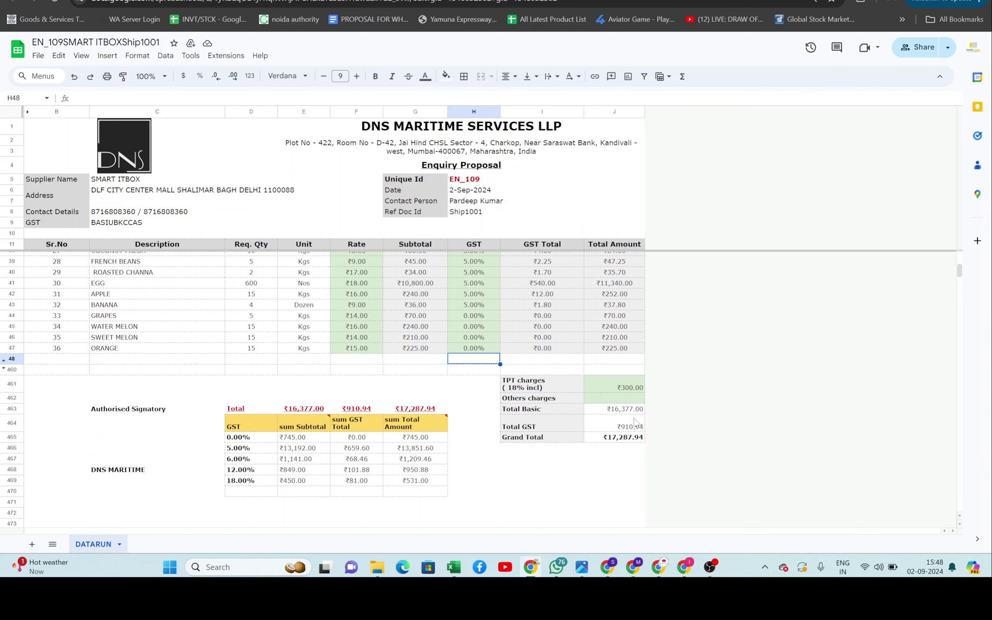
click(611, 387)
key(Delete)
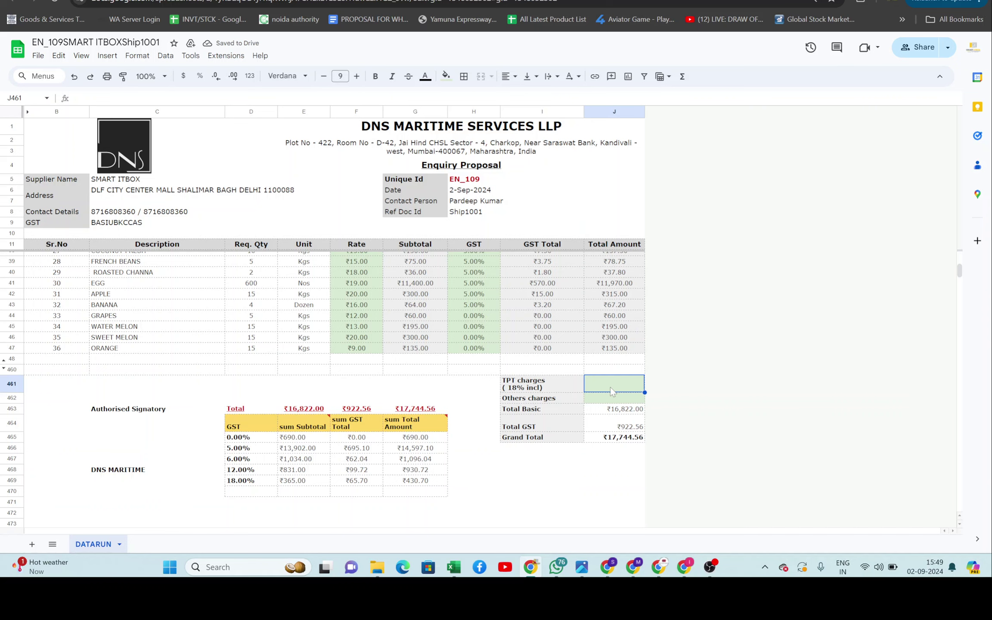
click(590, 481)
scroll(513, 480, up, 5)
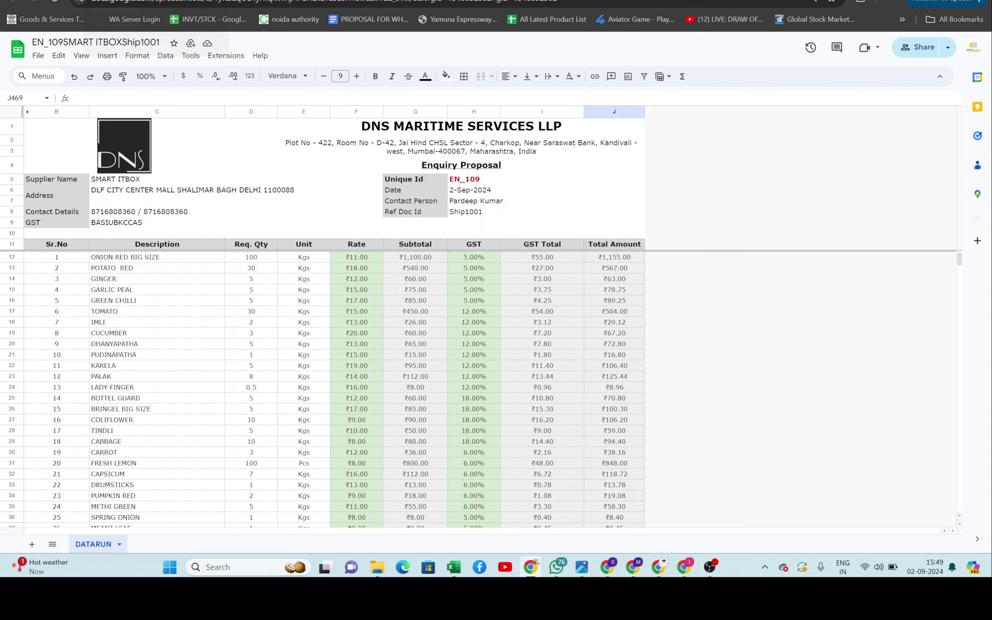
Step: Switch to the supplier's Gmail and reply "Price updated." to the shared spreadsheet invitation
key(ctrl+Tab)
scroll(293, 391, down, 2)
scroll(293, 391, down, 5)
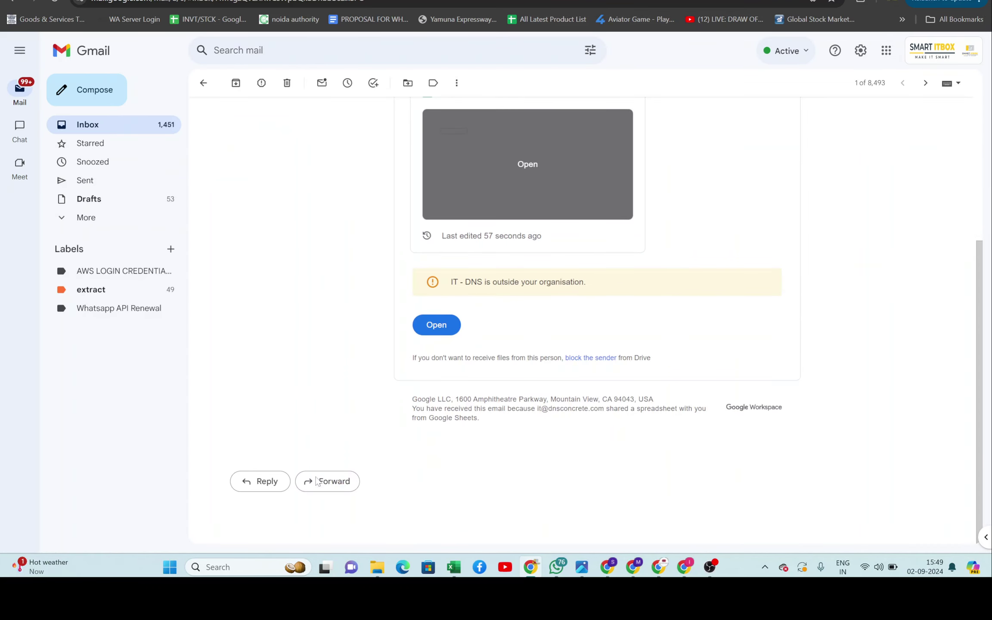
click(262, 489)
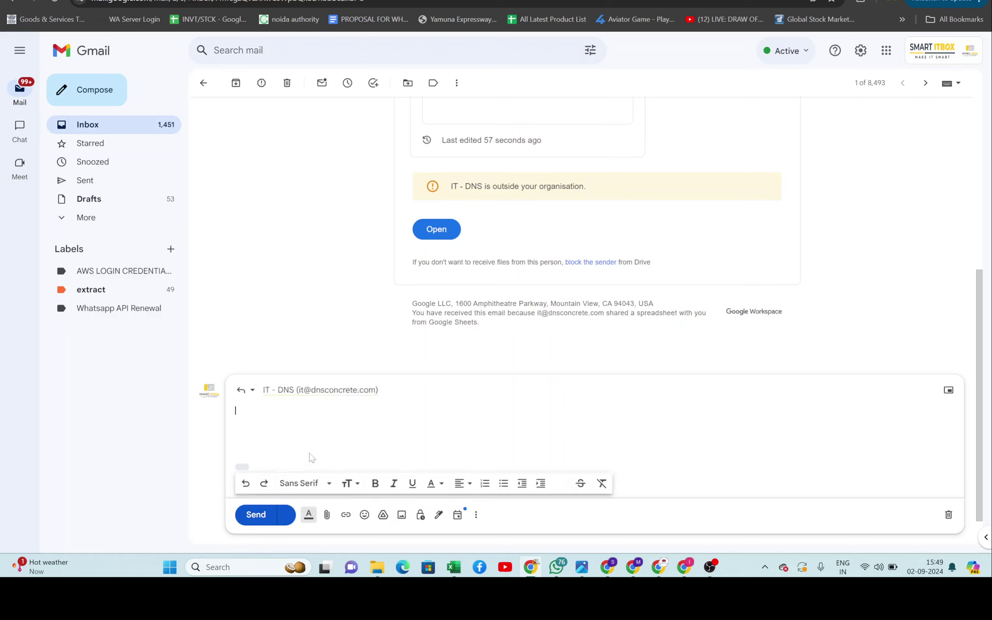
text(PRice)
key(BackSpace)
key(BackSpace)
key(BackSpace)
key(BackSpace)
key(BackSpace)
text(rice updated.)
key(ctrl+Return)
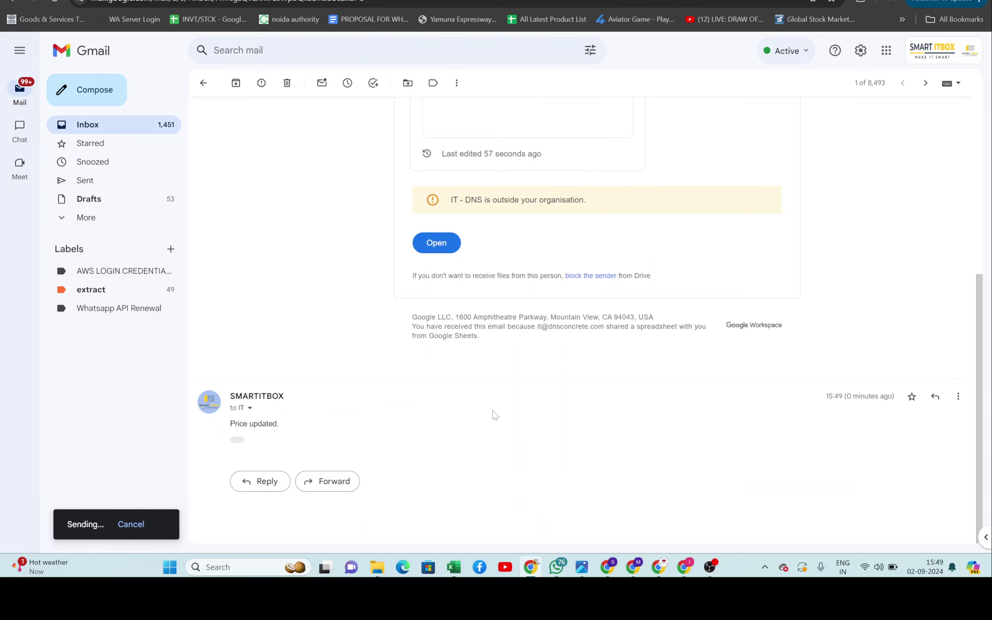
Step: Open the ENQUIRY CAPTURE sheet of the DNS enquiry workbook and check the DNS Gmail inbox for the supplier's reply
mouse_move(684, 567)
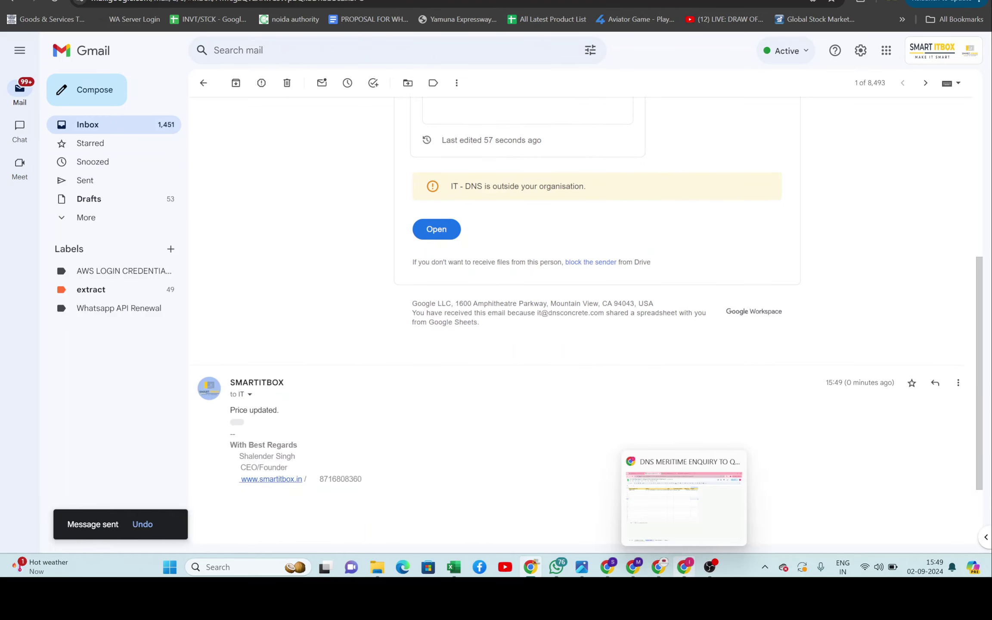
click(684, 522)
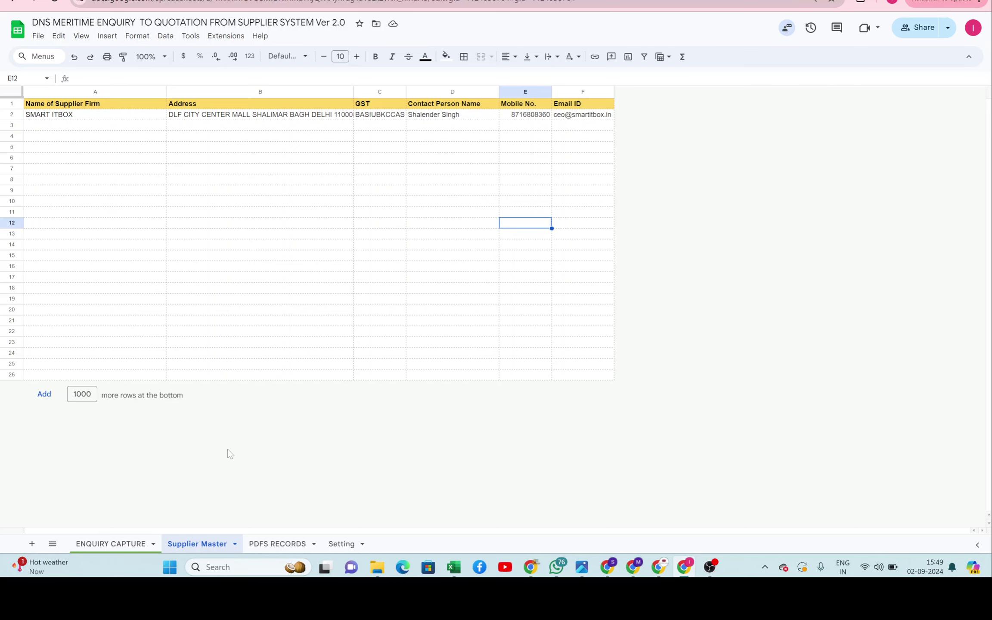
click(120, 546)
key(alt+Tab)
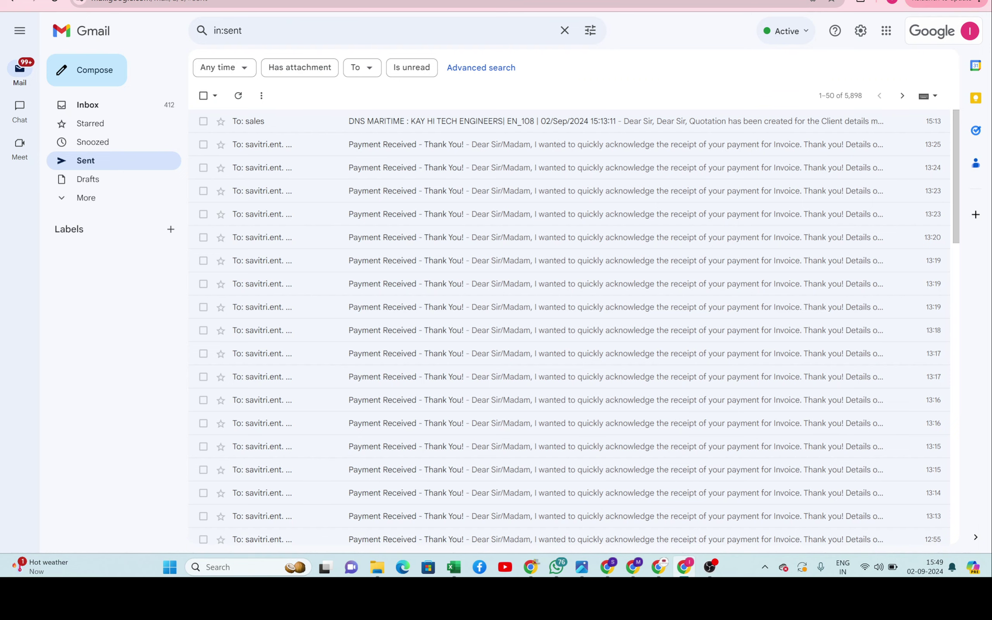
click(121, 111)
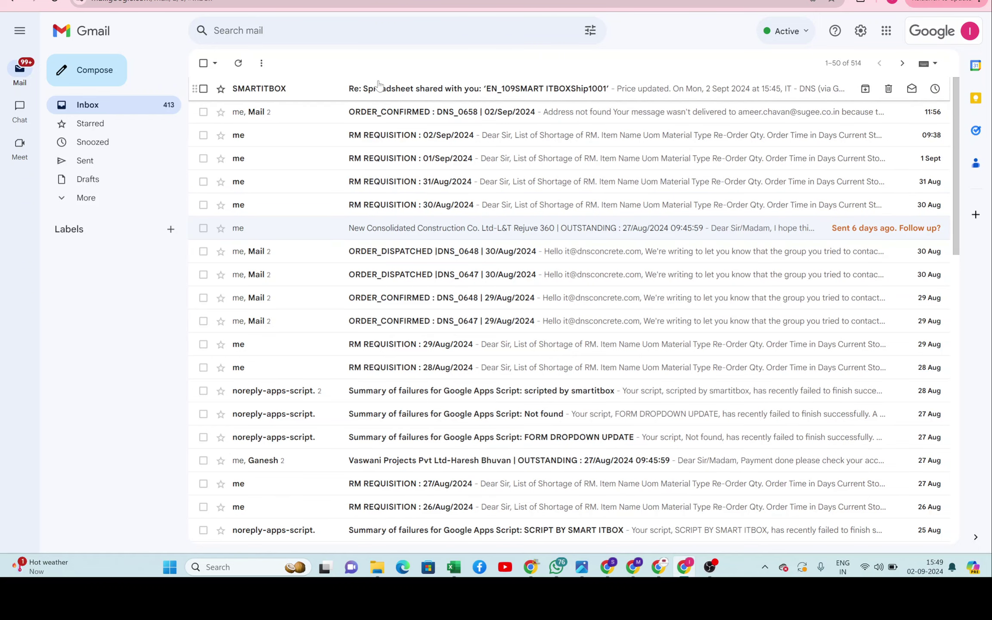
Step: Return to the ENQUIRY CAPTURE sheet, recall enquiry EN_109 and review the retrieved item prices
click(319, 1)
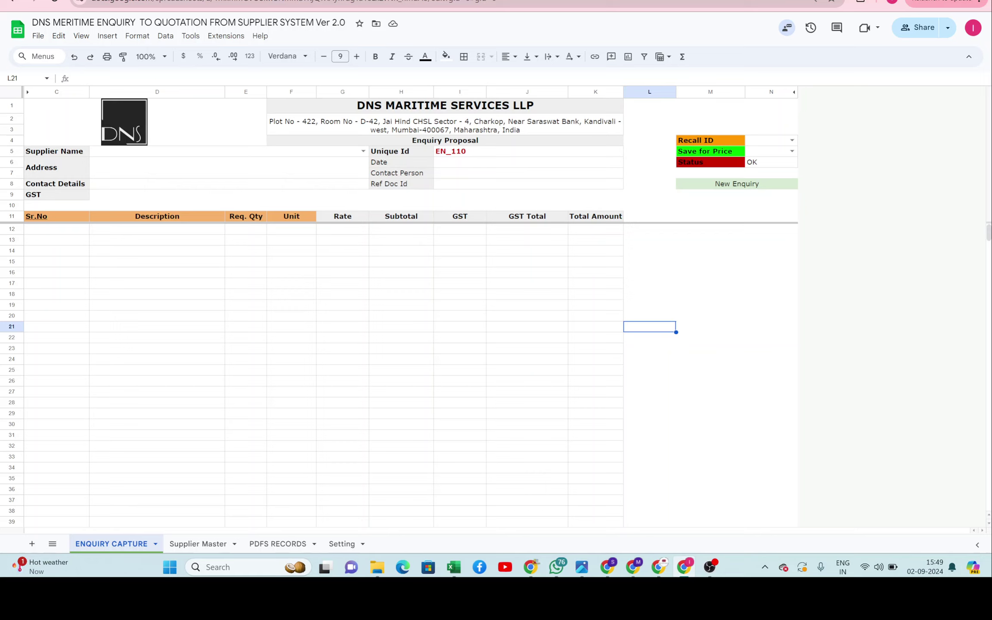
click(749, 263)
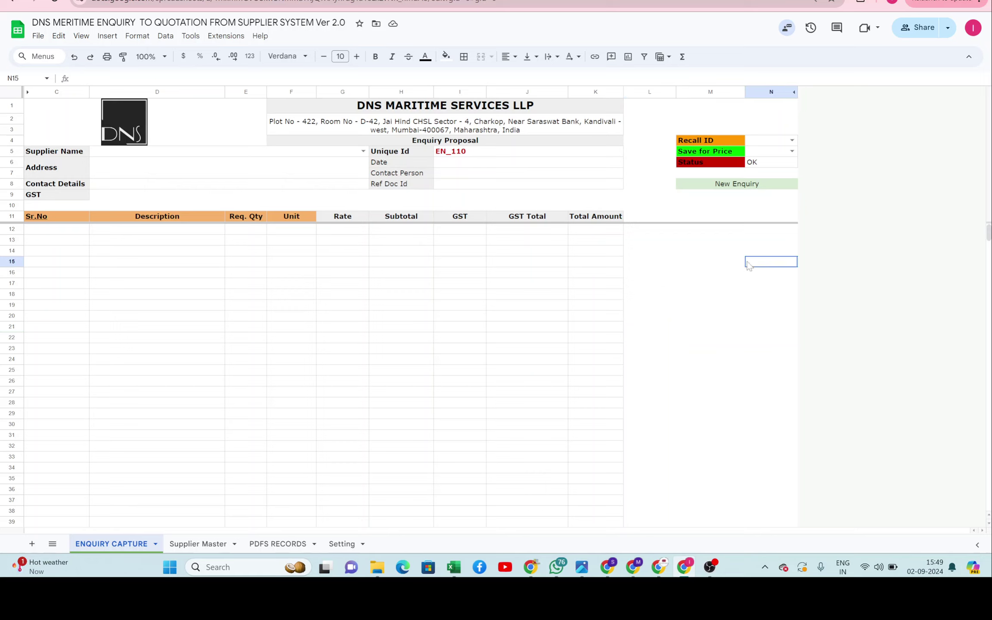
click(793, 141)
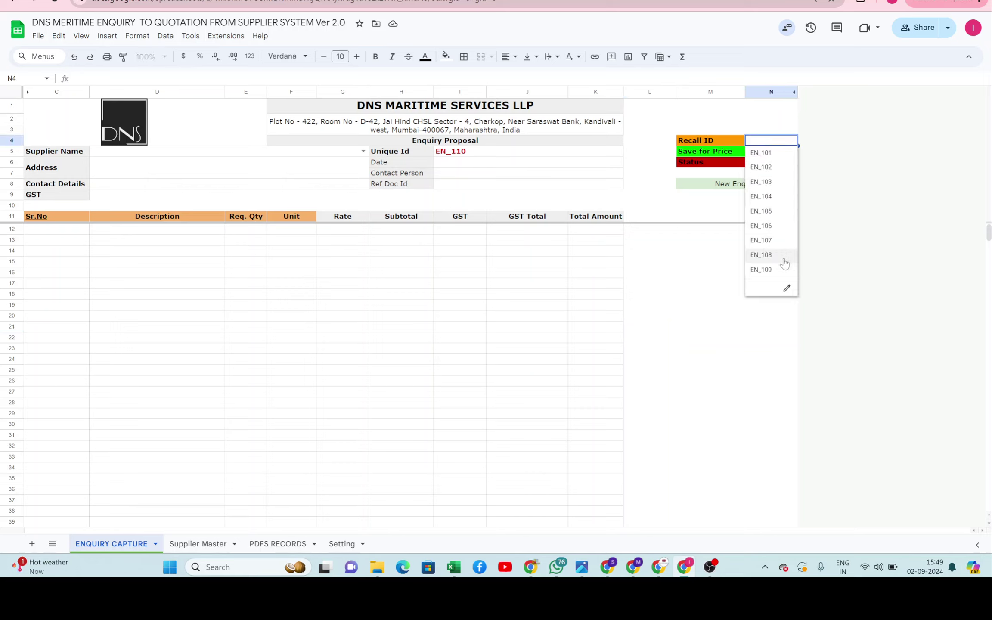
click(762, 268)
click(741, 307)
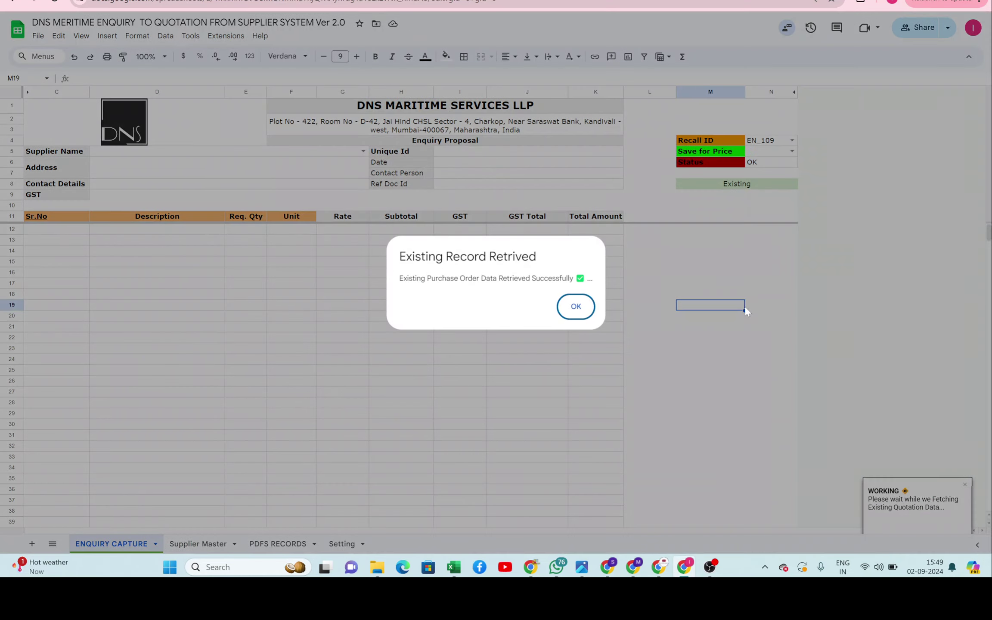
click(577, 308)
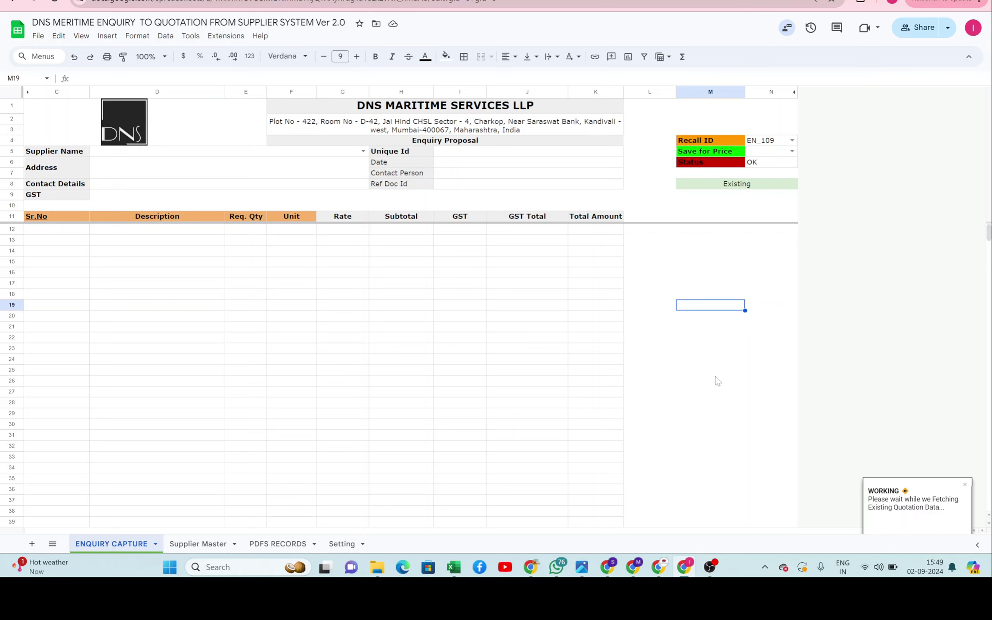
scroll(715, 377, down, 3)
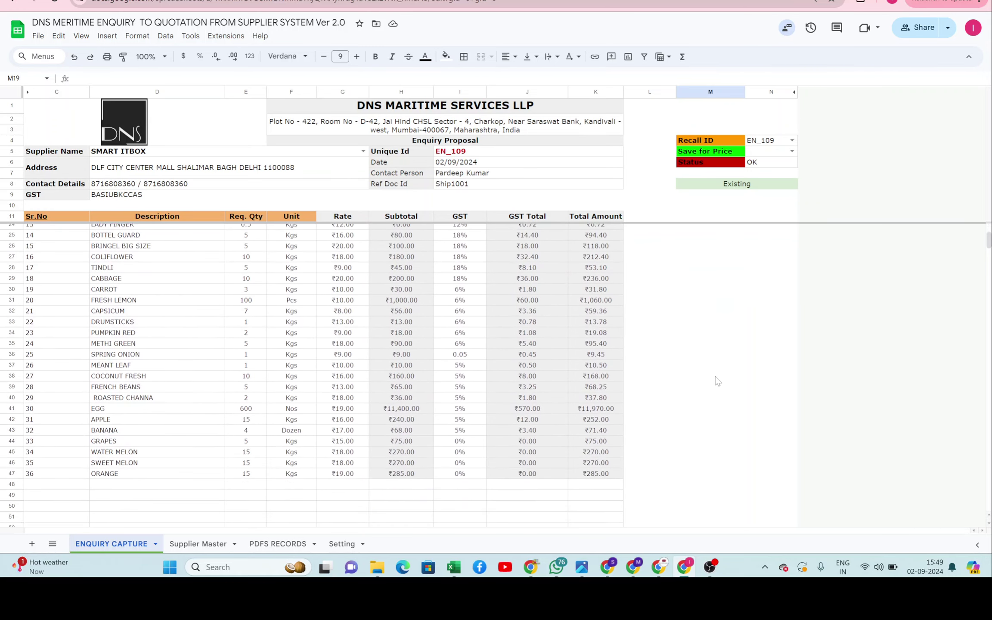
scroll(715, 377, up, 3)
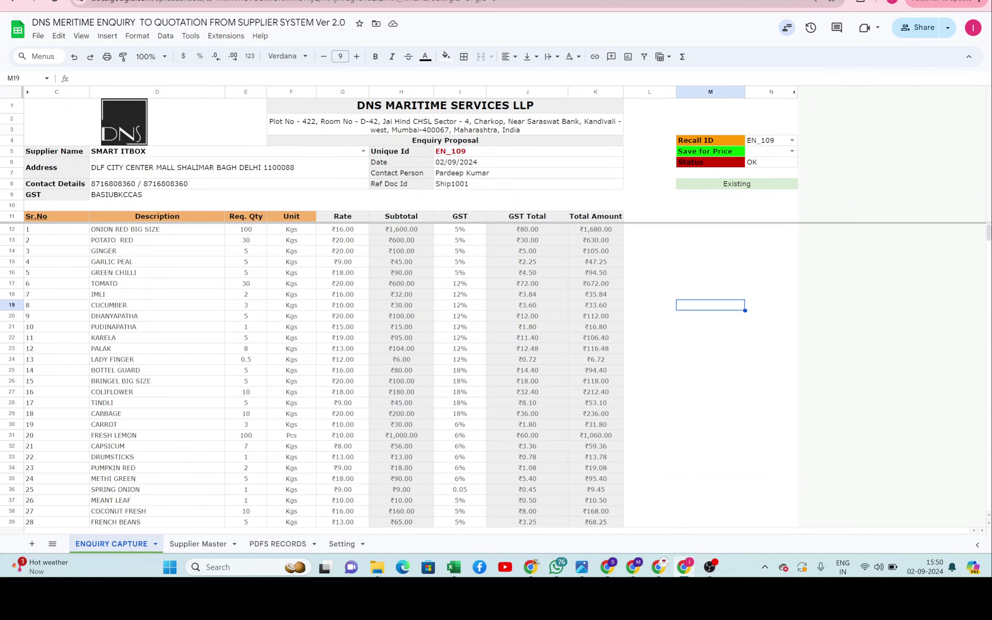
Step: Switch back to the supplier's Gmail and open the shared spreadsheet EN_109SMART ITBOXShip1001 from the invitation
key(ctrl+Tab)
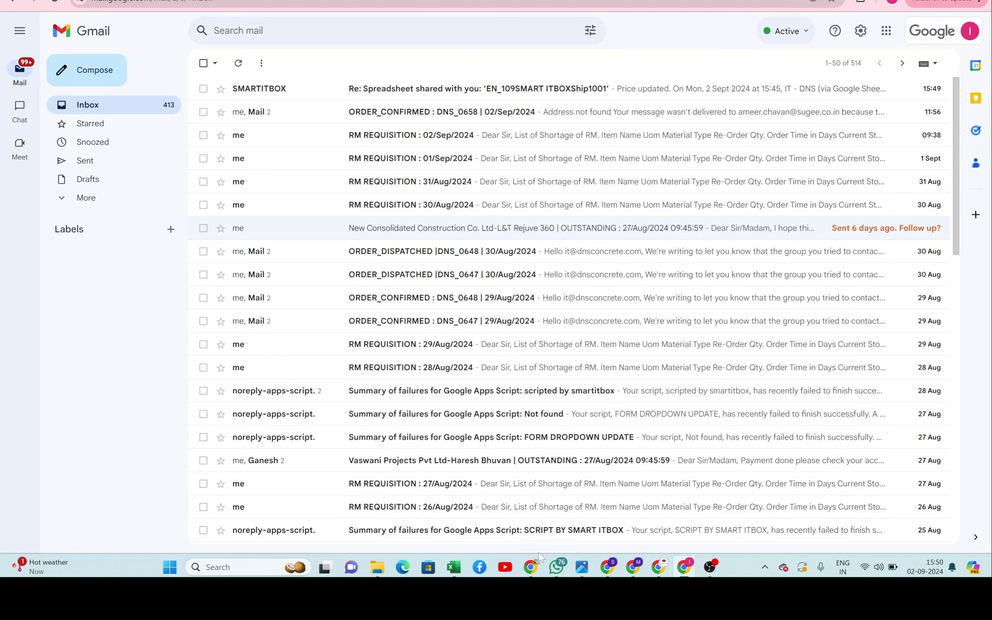
mouse_move(530, 567)
click(528, 528)
scroll(405, 401, up, 5)
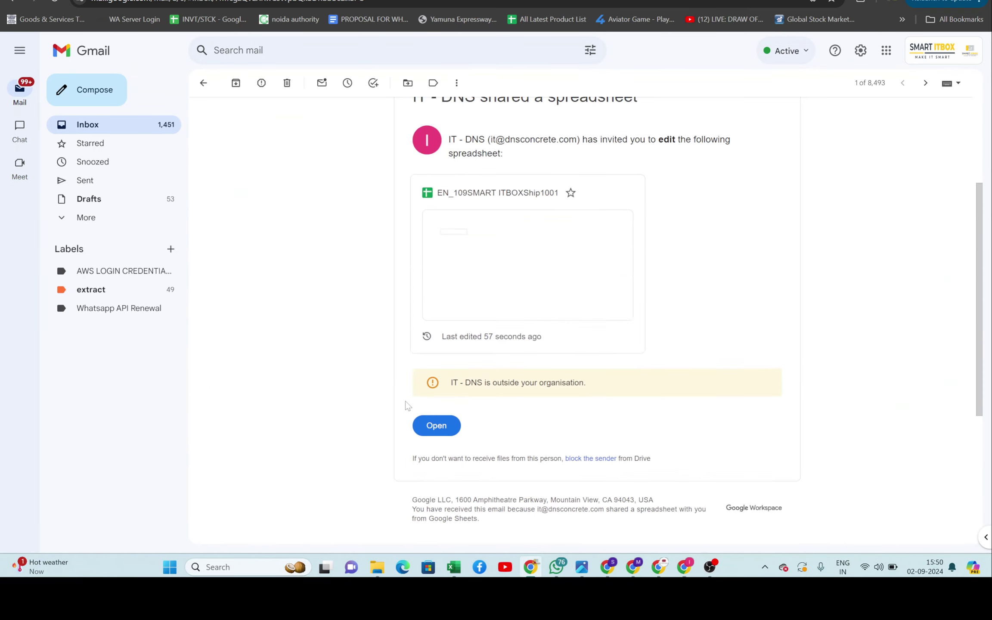
click(525, 324)
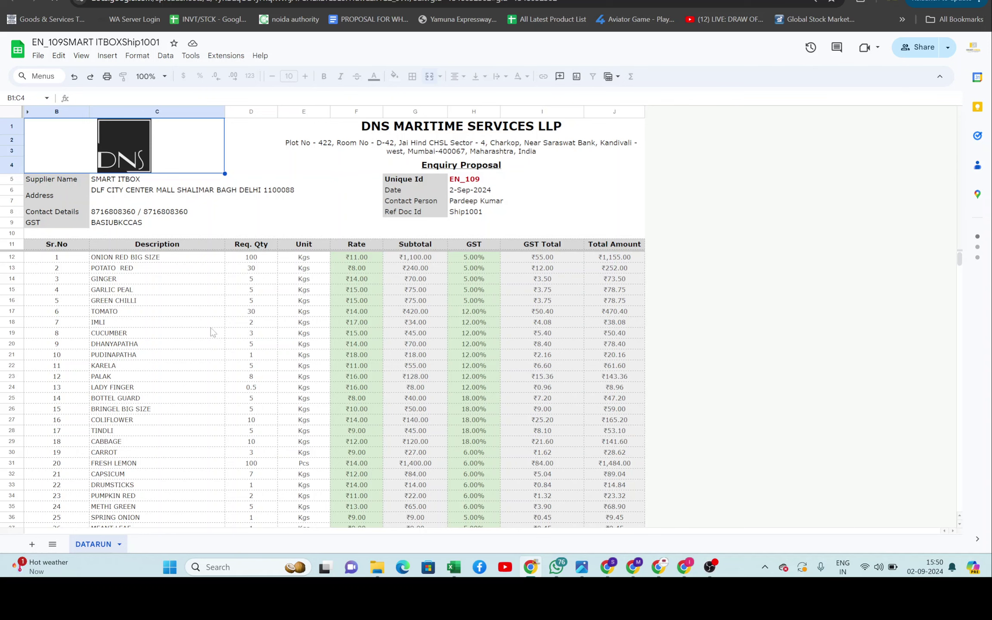
Step: Try to edit the descriptions of IMLI and GREEN CHILLI in the supplier's spreadsheet
click(163, 323)
double_click(161, 319)
key(Return)
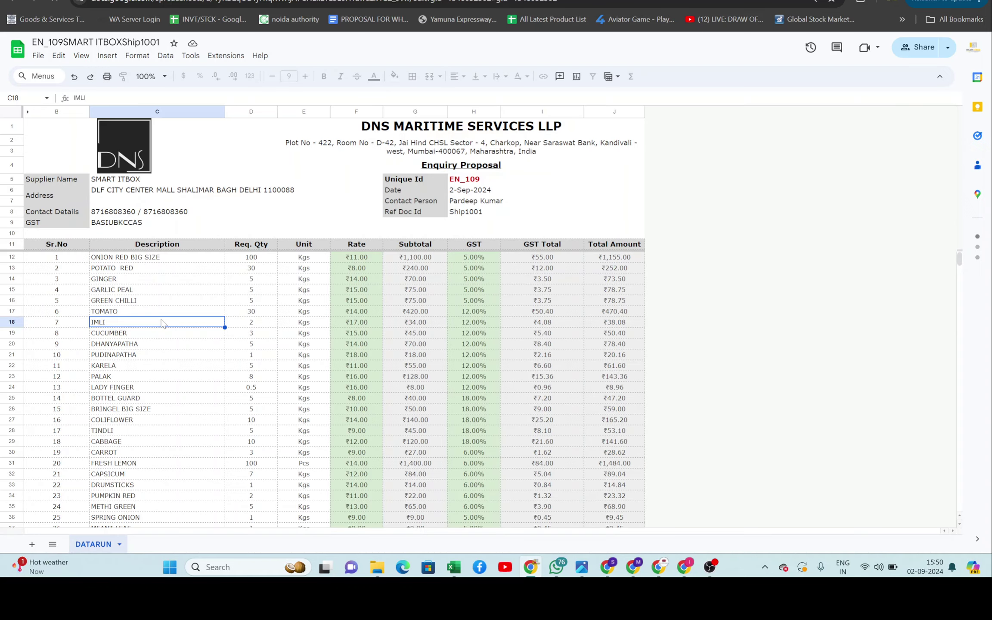
click(140, 305)
double_click(140, 306)
key(Return)
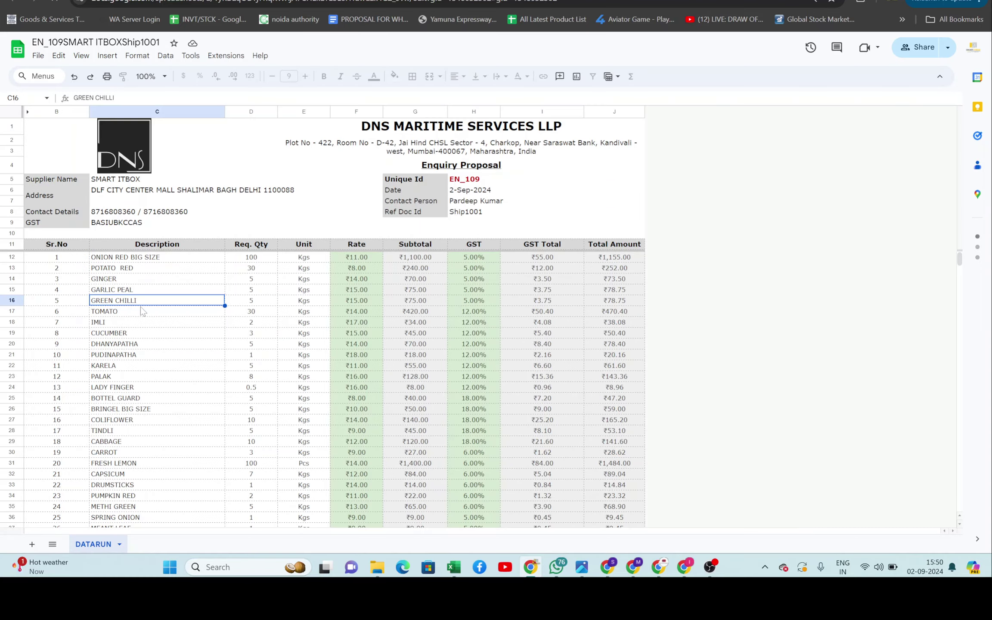
click(138, 344)
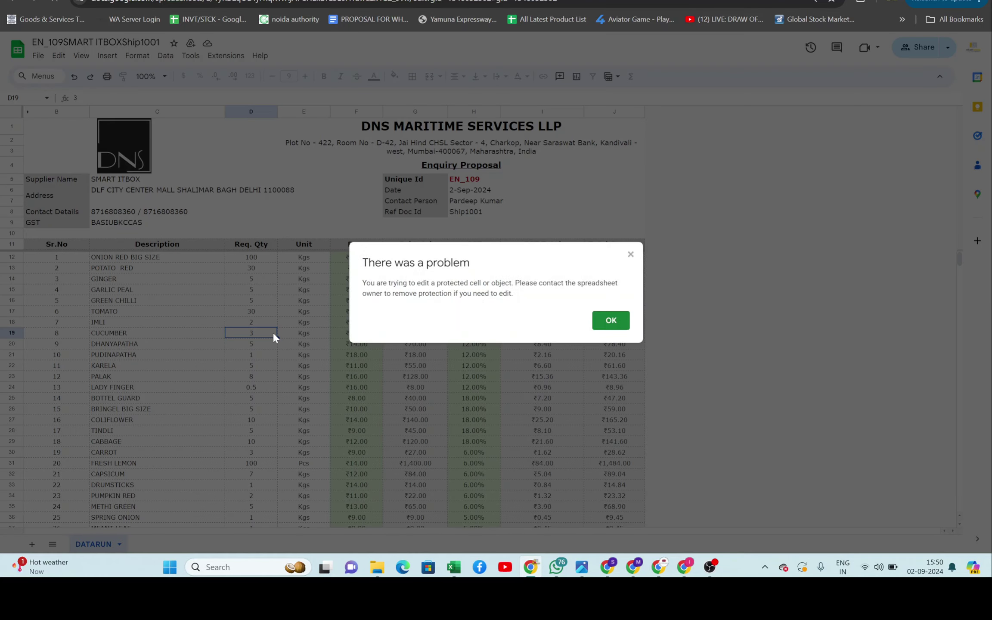
Step: Try to clear the required quantity, unit and subtotal of CUCUMBER in row 19
key(Return)
key(Tab)
key(Delete)
key(Return)
key(Tab)
key(Tab)
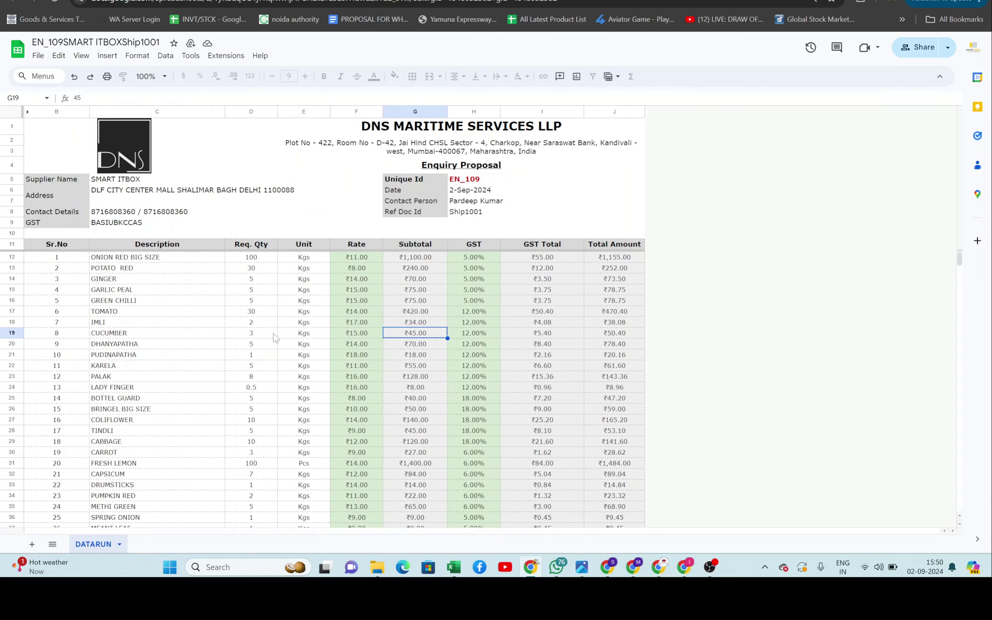
key(Delete)
key(Return)
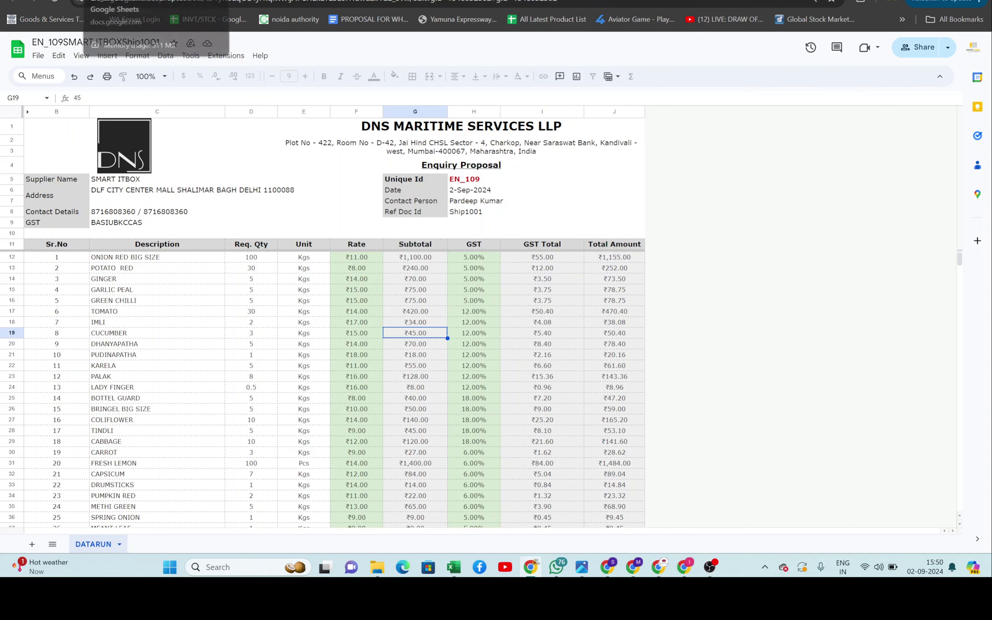
Step: Leave the supplier's spreadsheet, switch to the DNS enquiry-to-quotation spreadsheet and review the item prices of enquiry EN_109
click(155, 1)
mouse_move(693, 566)
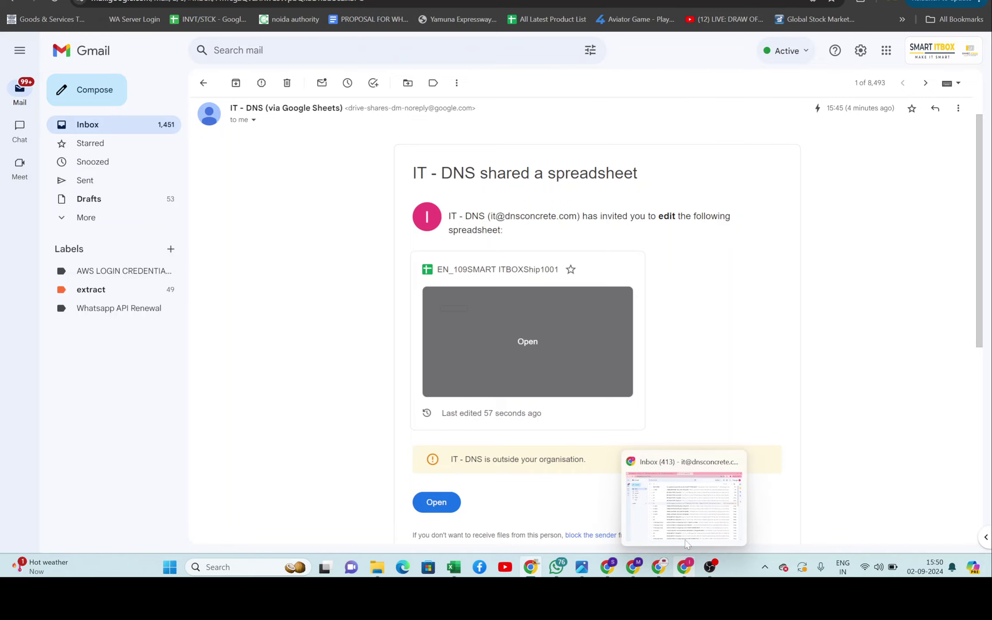
click(685, 538)
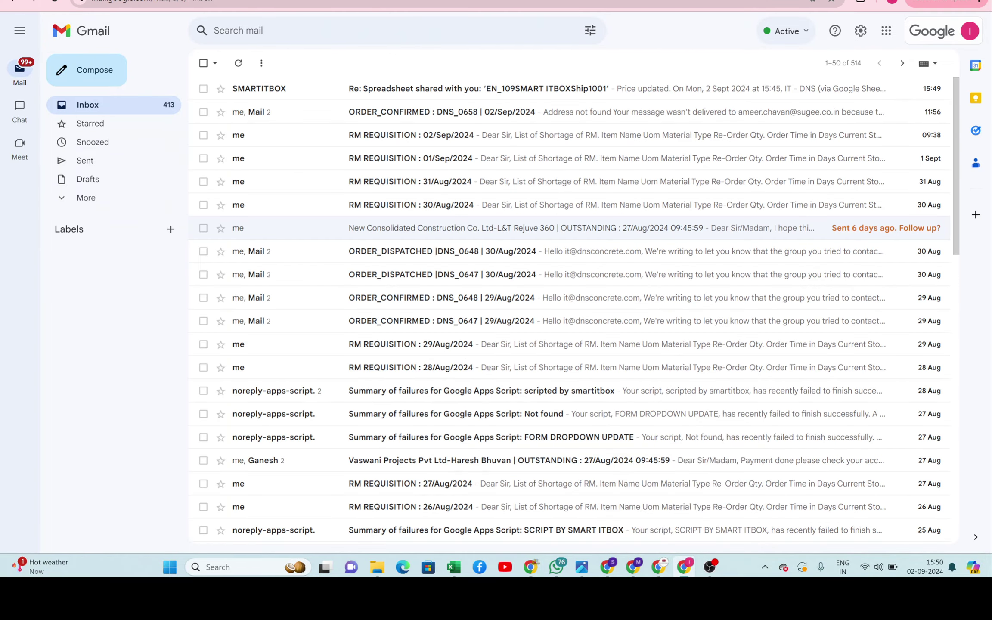
key(alt+Tab)
click(721, 385)
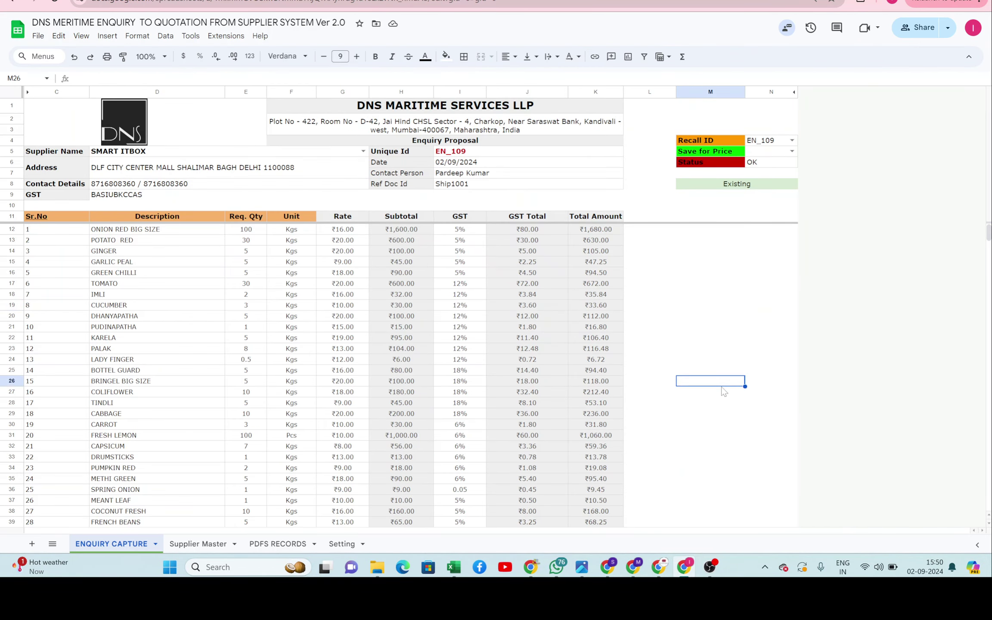
scroll(715, 342, down, 4)
scroll(715, 342, up, 4)
Step: Clear the Recall ID on the ENQUIRY CAPTURE sheet to reset the form for a new enquiry
click(763, 144)
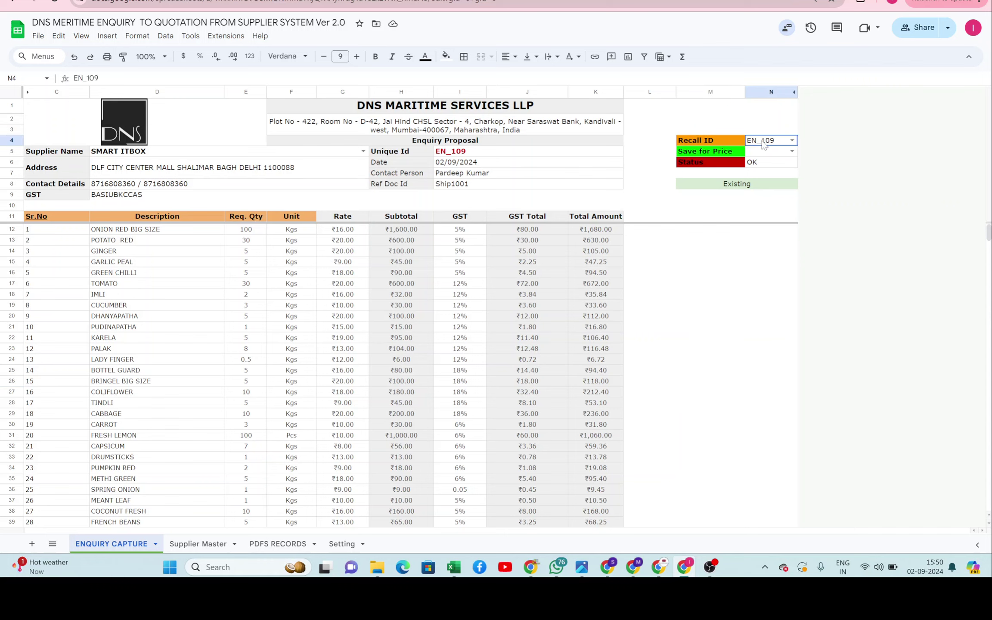
key(Delete)
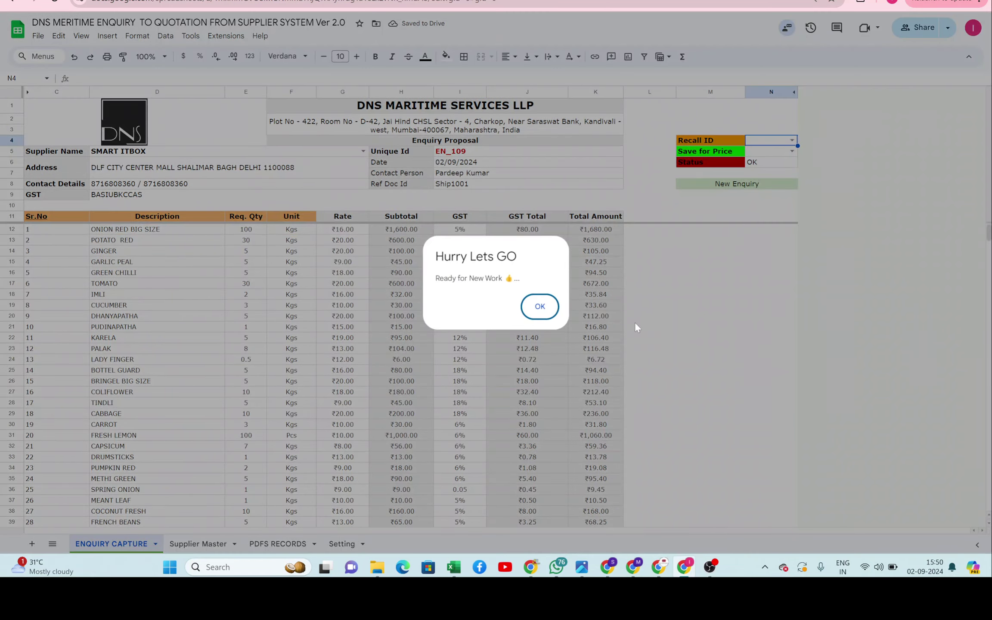
click(539, 306)
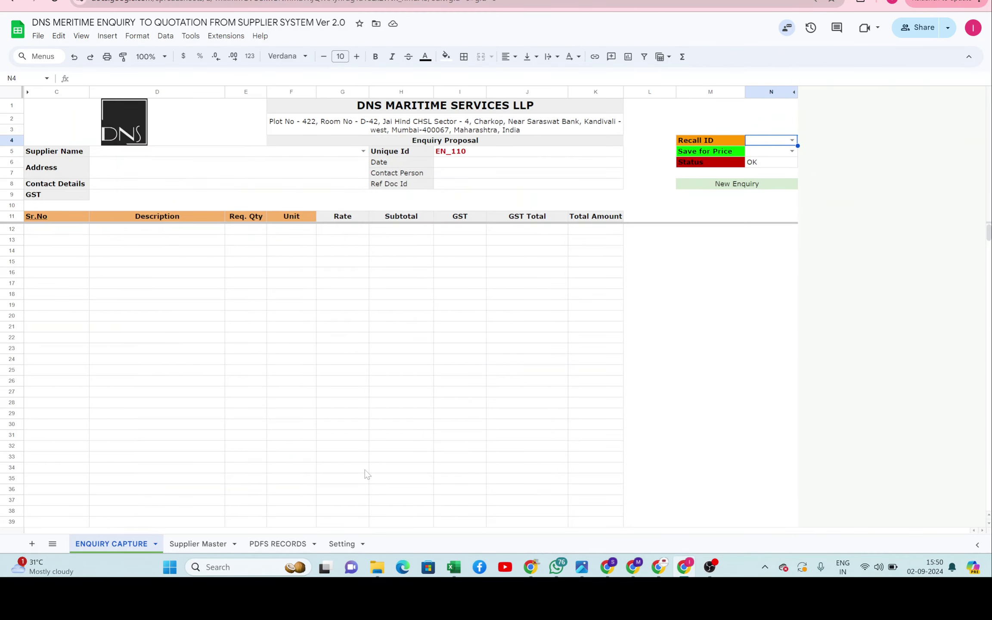
Step: Check the EN_109 record's amounts in the PDFS RECORDS sheet and return to the ENQUIRY CAPTURE sheet
click(272, 546)
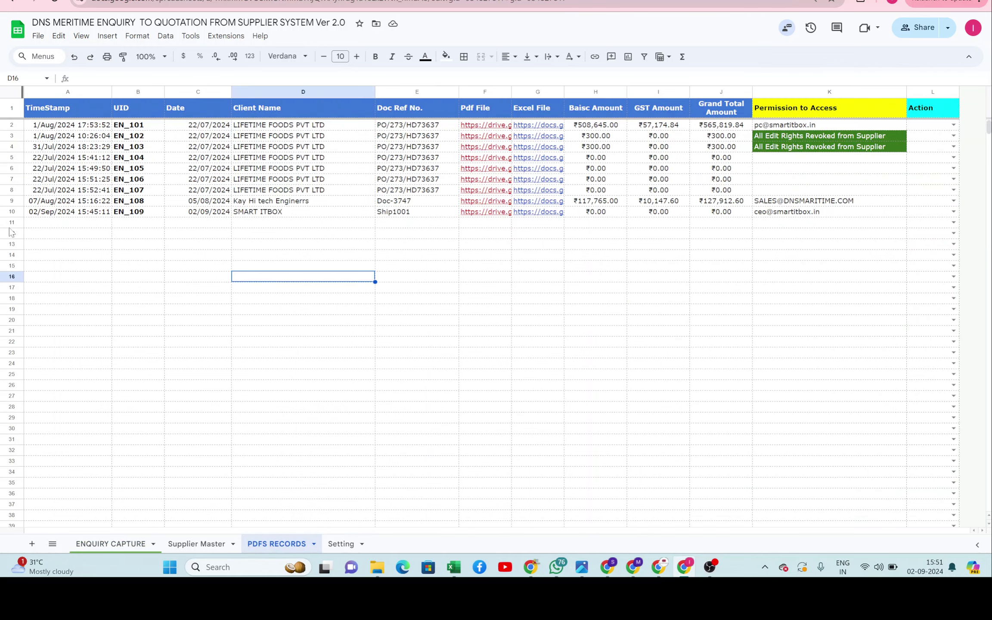
click(11, 211)
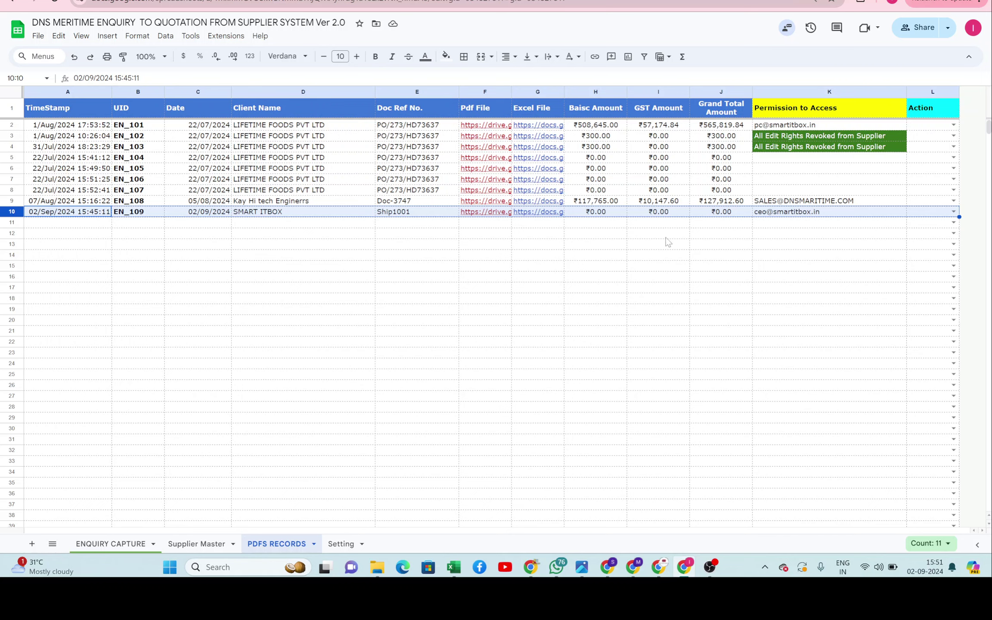
click(106, 544)
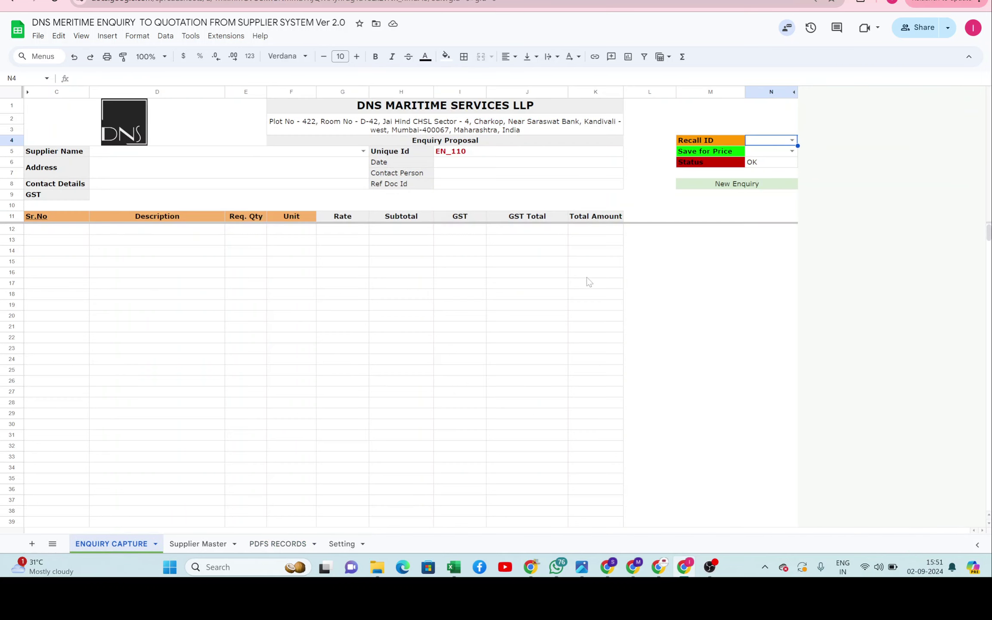
Step: Recall enquiry EN_109 into the empty enquiry form and acknowledge the retrieval
click(719, 276)
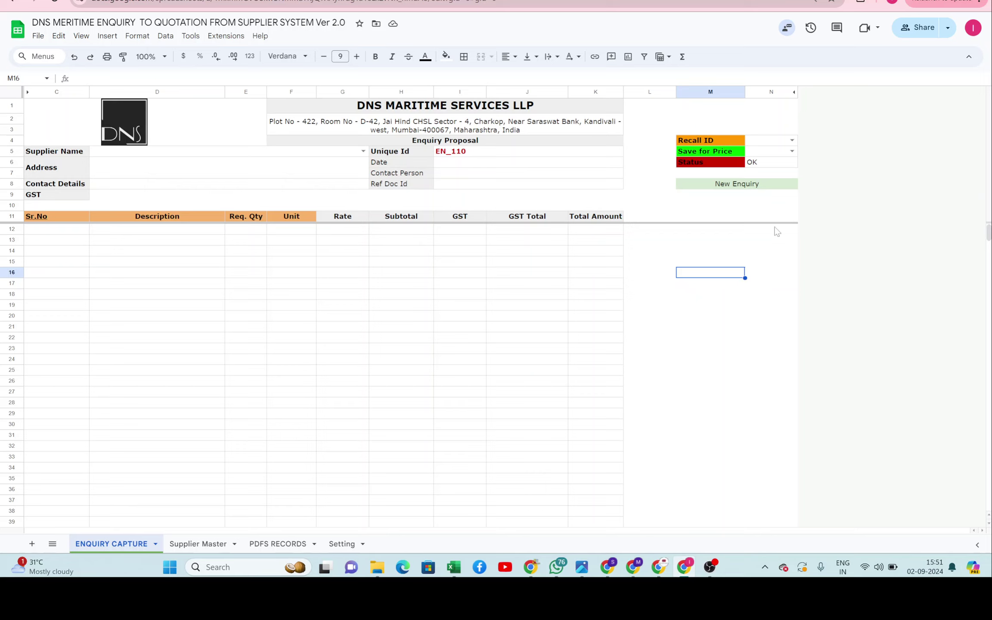
click(769, 249)
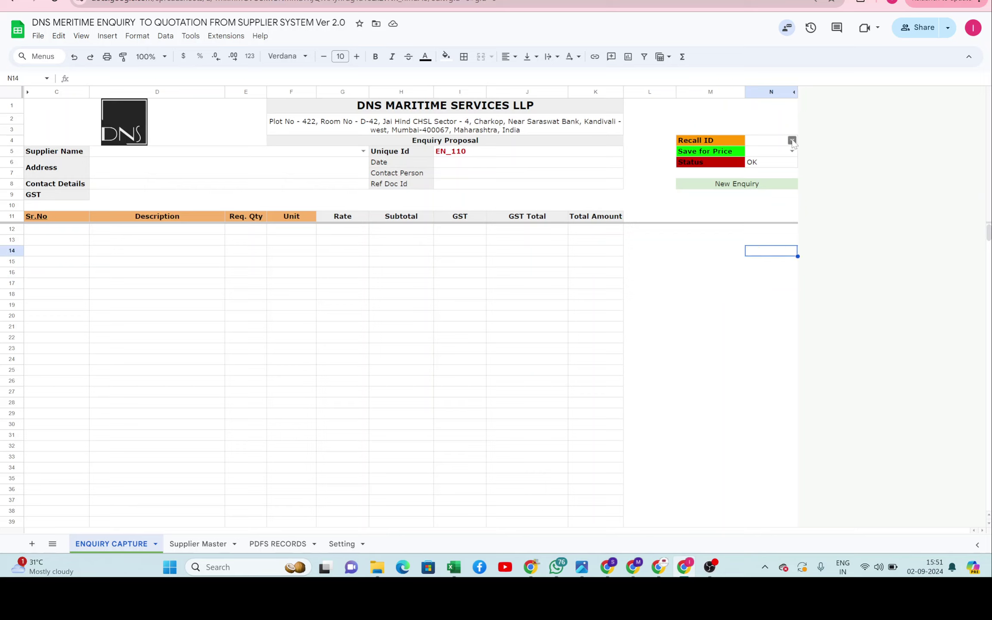
click(791, 140)
click(763, 269)
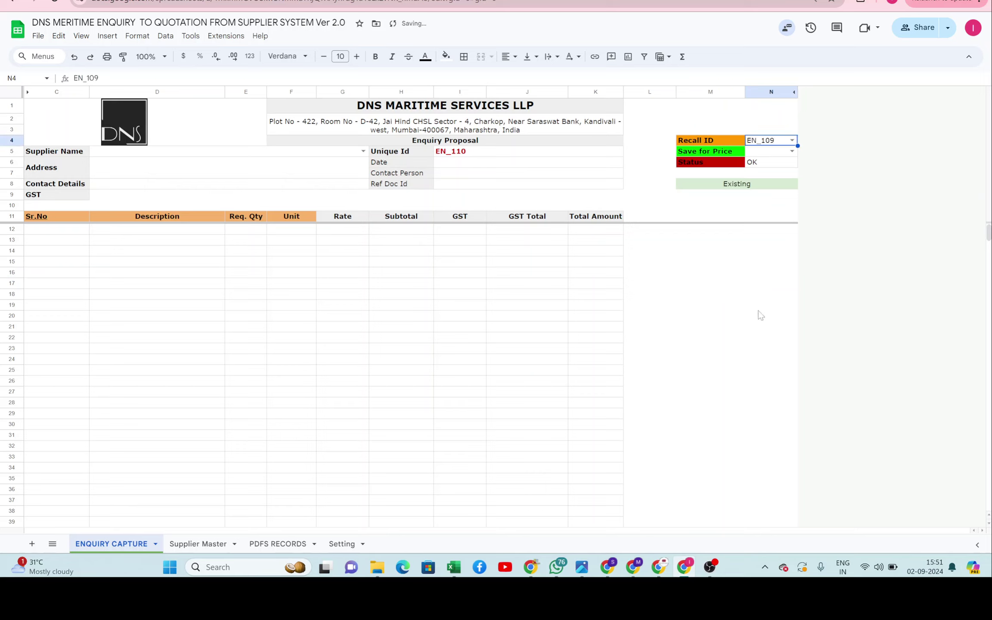
click(756, 308)
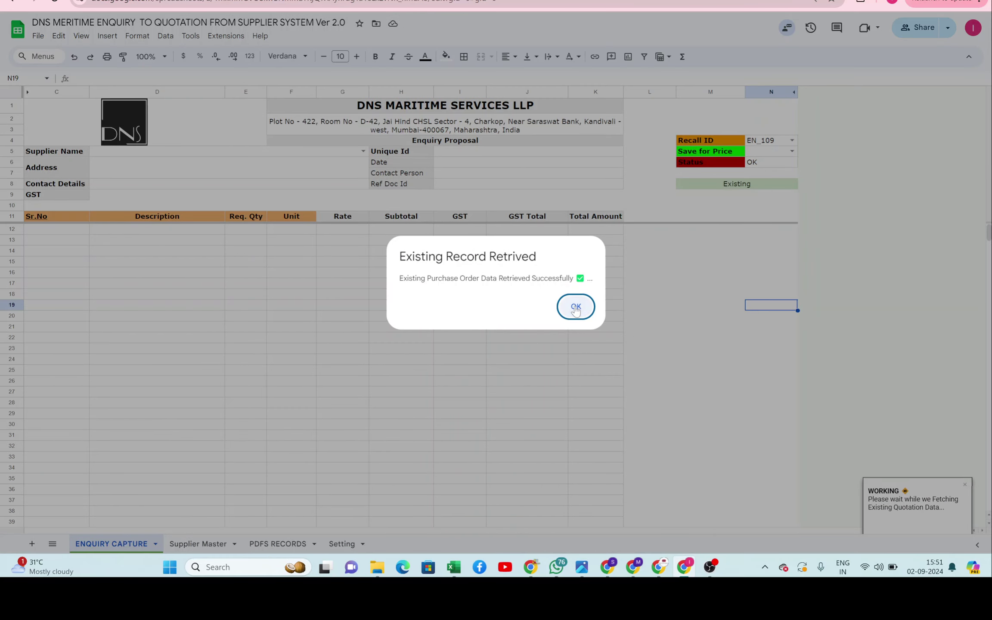
click(574, 307)
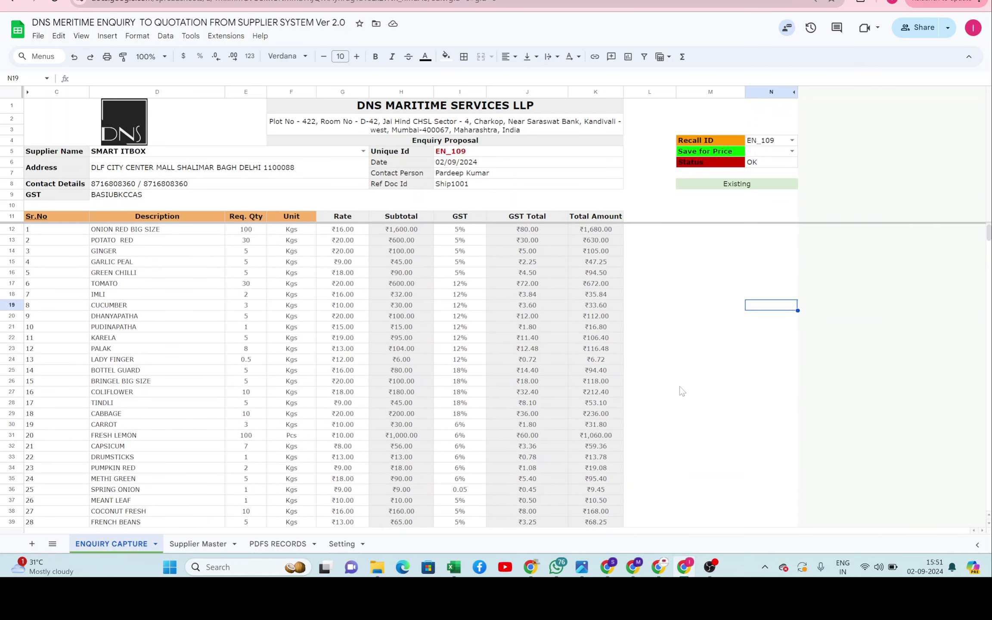
Step: Save the recalled enquiry EN_109 with its supplier prices through the Save for Price option
click(792, 151)
click(766, 171)
click(748, 319)
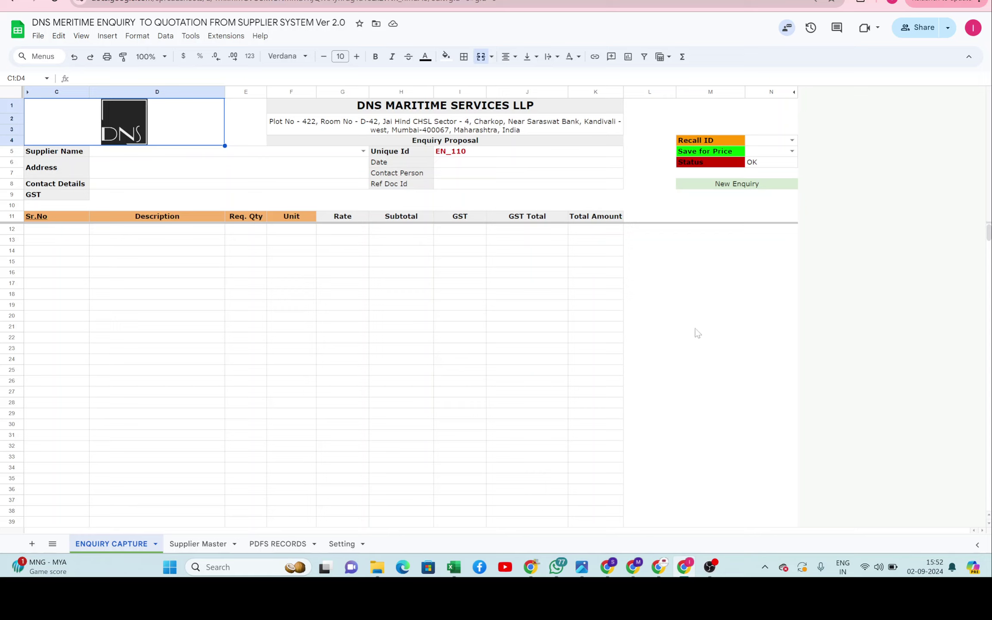
click(737, 247)
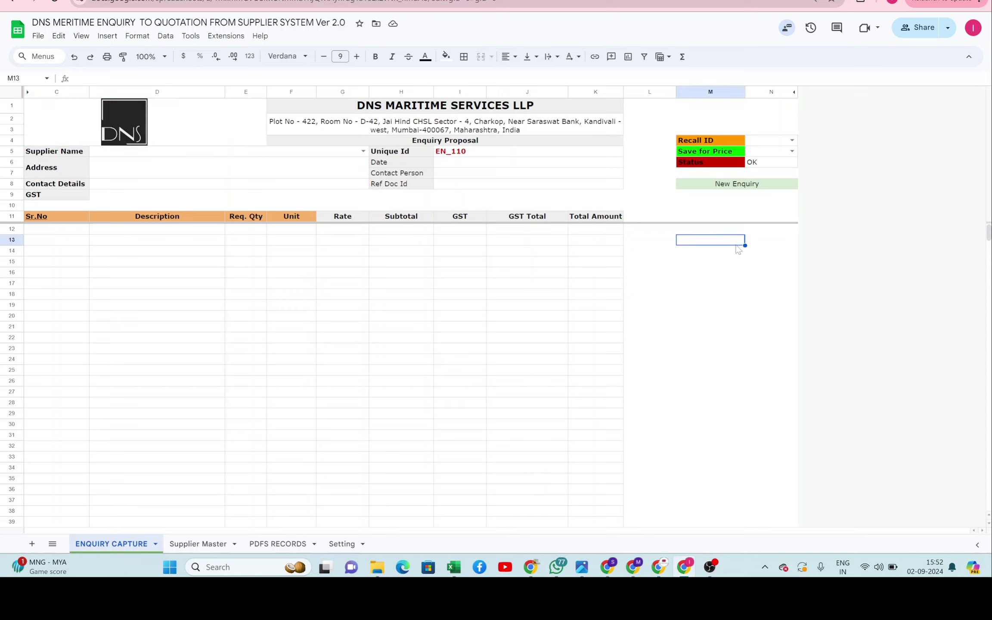
Step: Open the EN_109 PDF from the PDFS RECORDS sheet, review its item prices and totals, and close it
click(271, 542)
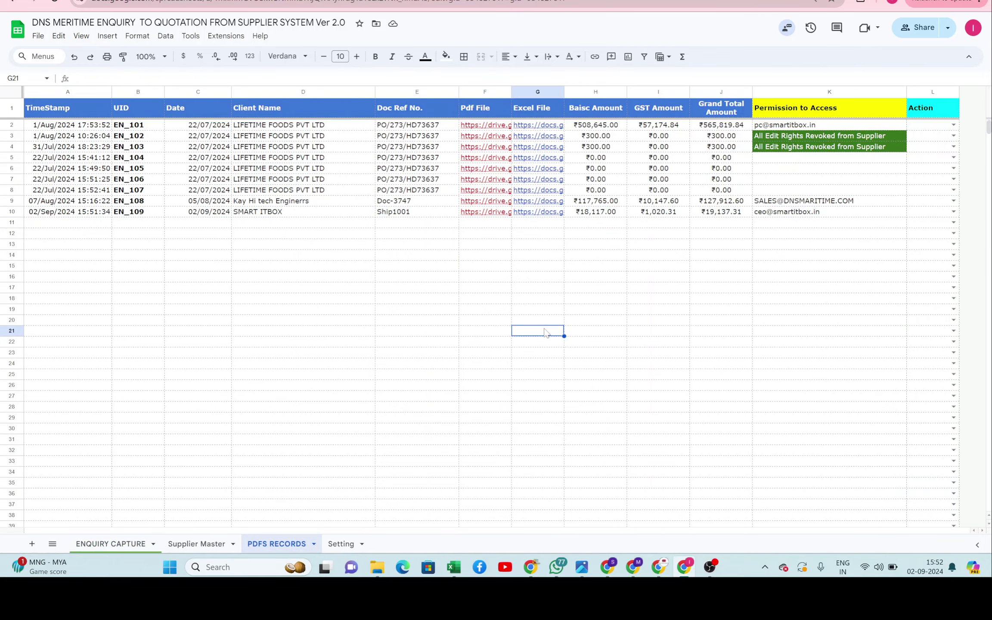
click(492, 214)
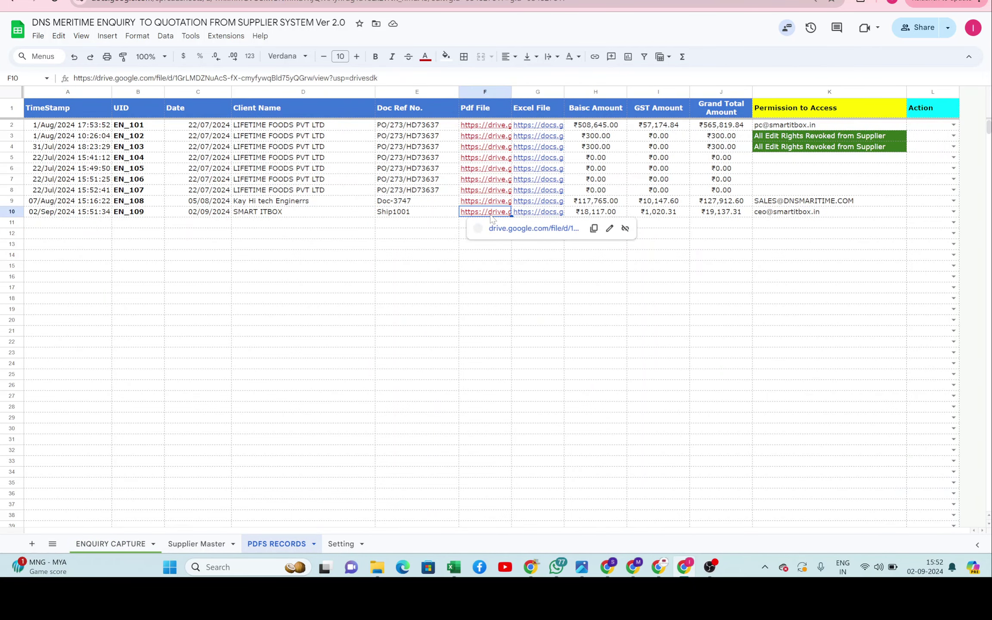
click(534, 228)
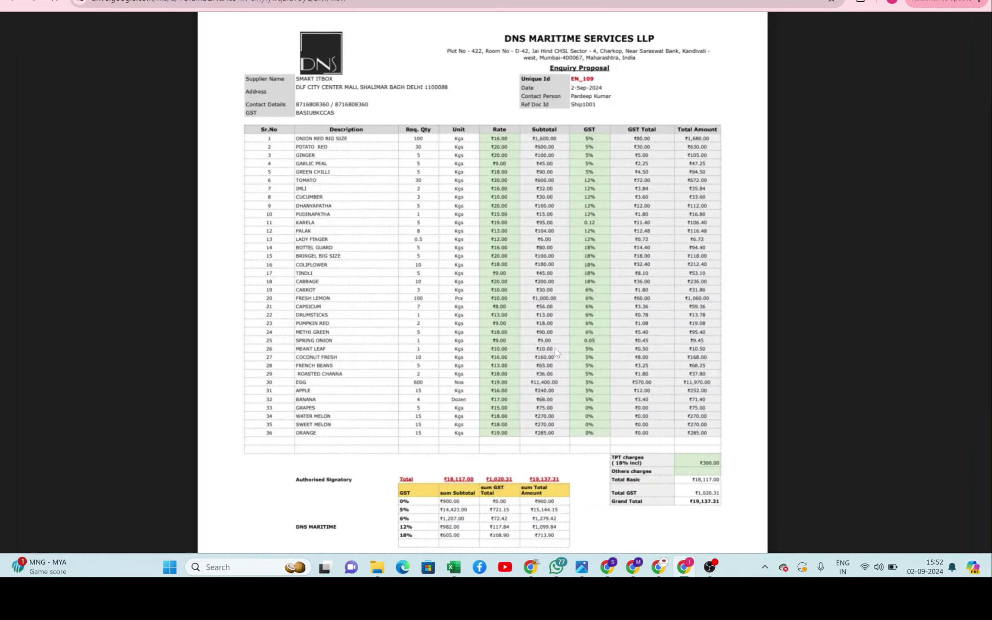
scroll(476, 282, down, 3)
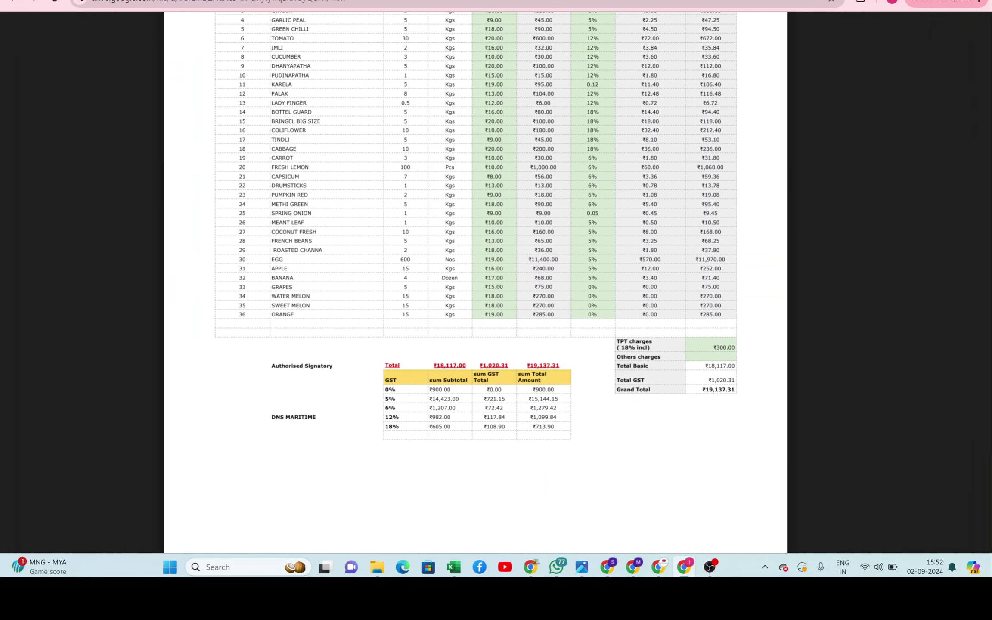
scroll(476, 282, up, 3)
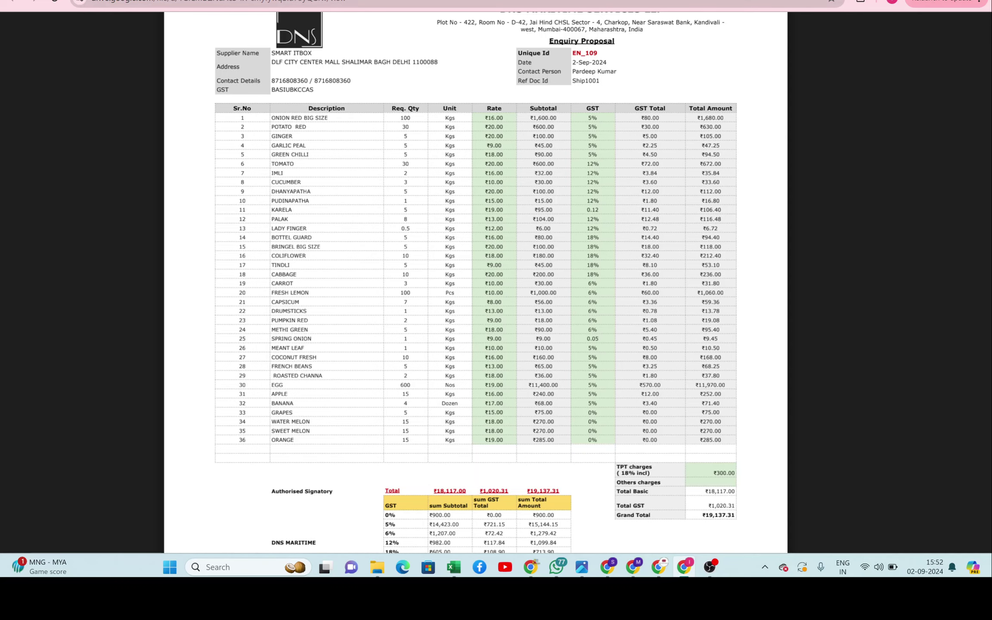
key(ctrl+w)
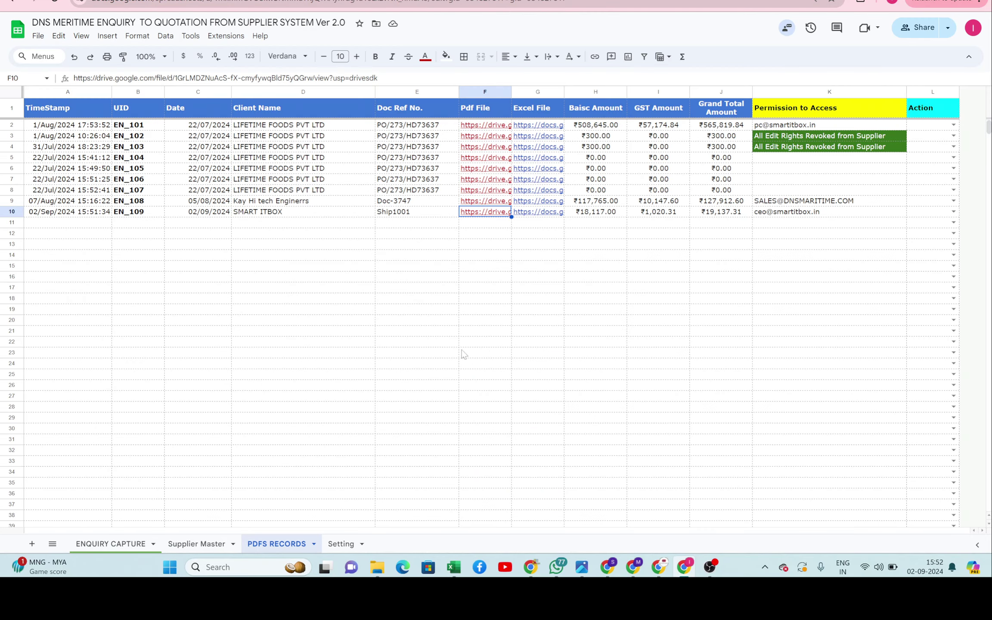
click(691, 323)
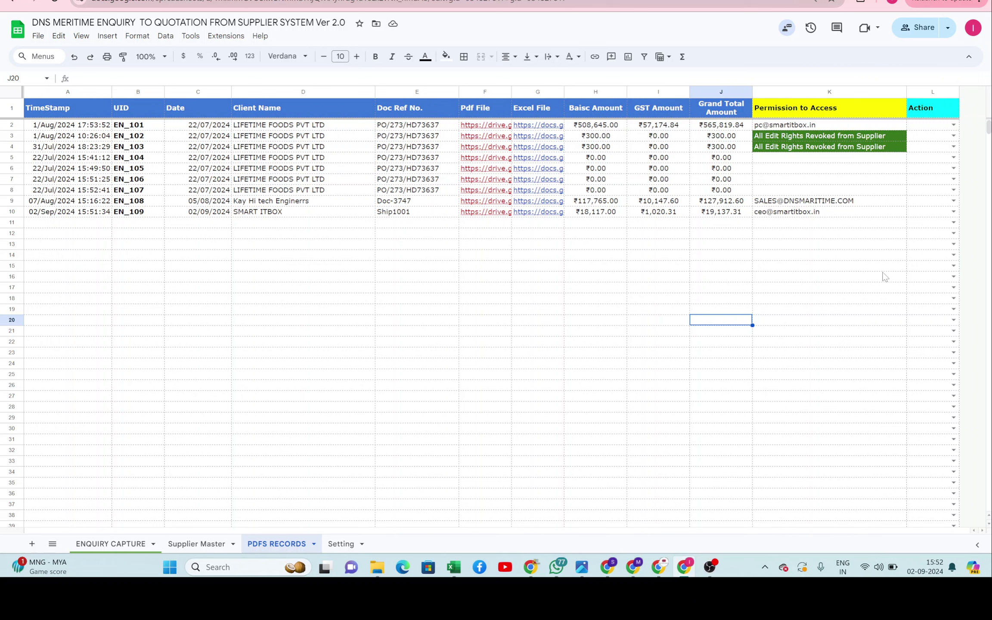
Step: Set the Action for record EN_109 to Unshare to revoke the supplier's edit rights
click(953, 211)
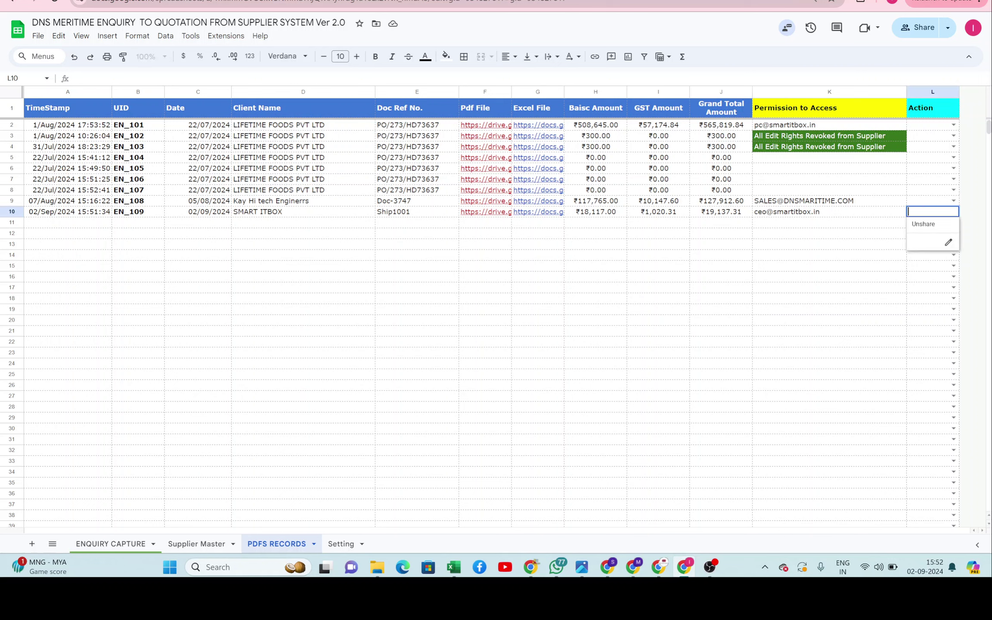
click(925, 225)
click(847, 272)
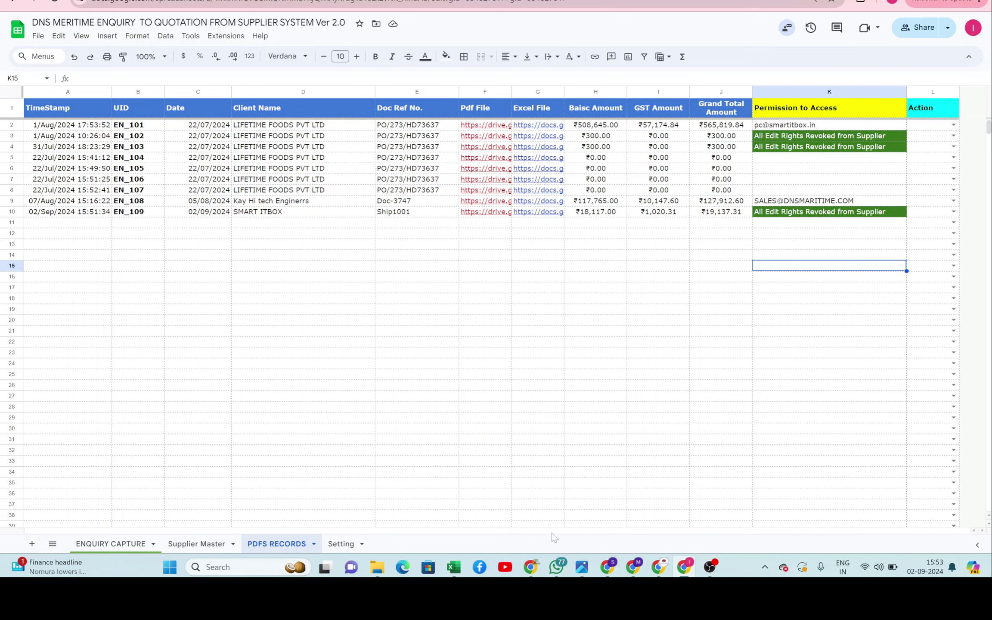
Step: Switch to the supplier's Gmail, open the shared EN_109 spreadsheet from the invitation, inspect it and close it
mouse_move(534, 567)
click(531, 504)
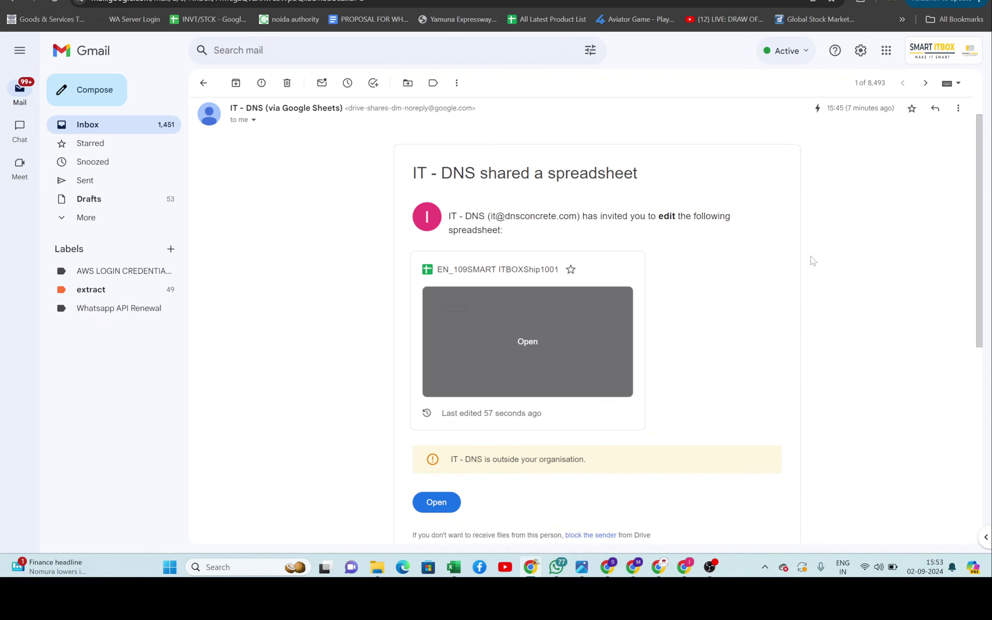
click(491, 350)
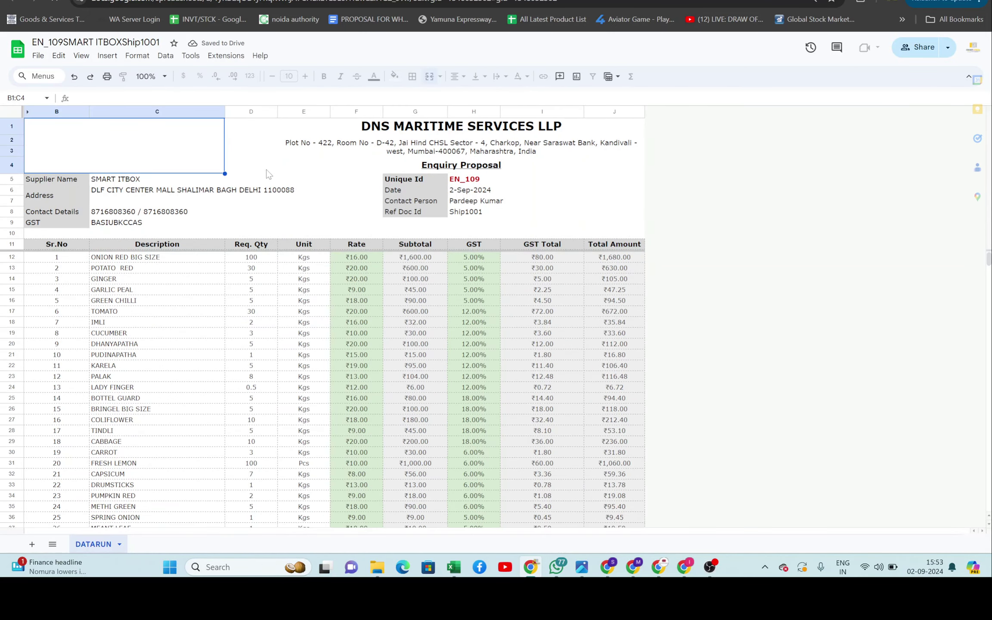
key(ctrl+w)
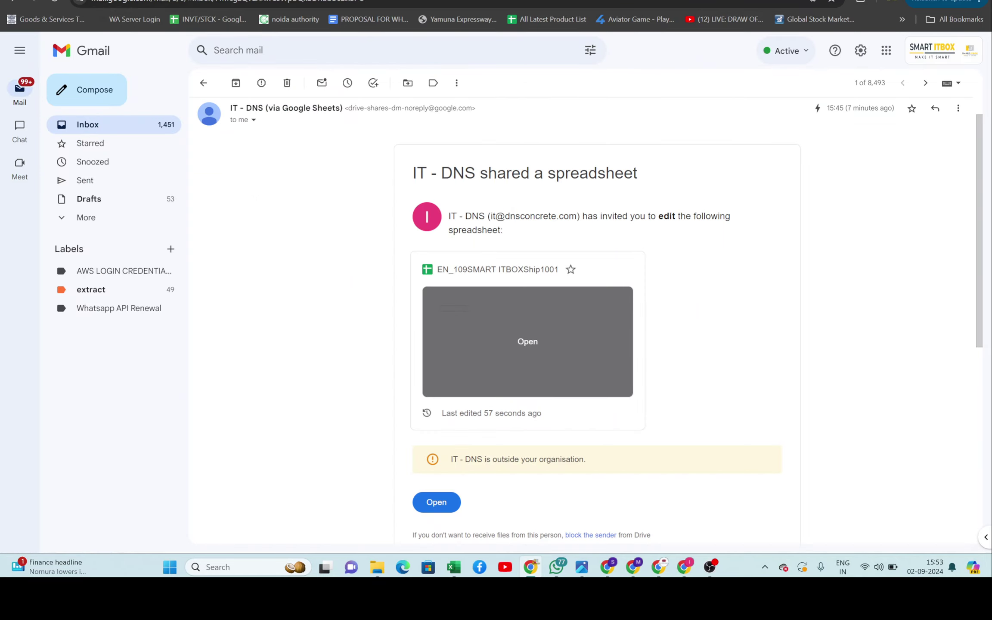
Step: Return to the supplier's inbox and expand the original invitation in the answered EN_109SMART ITBOXShip1001 conversation
click(205, 84)
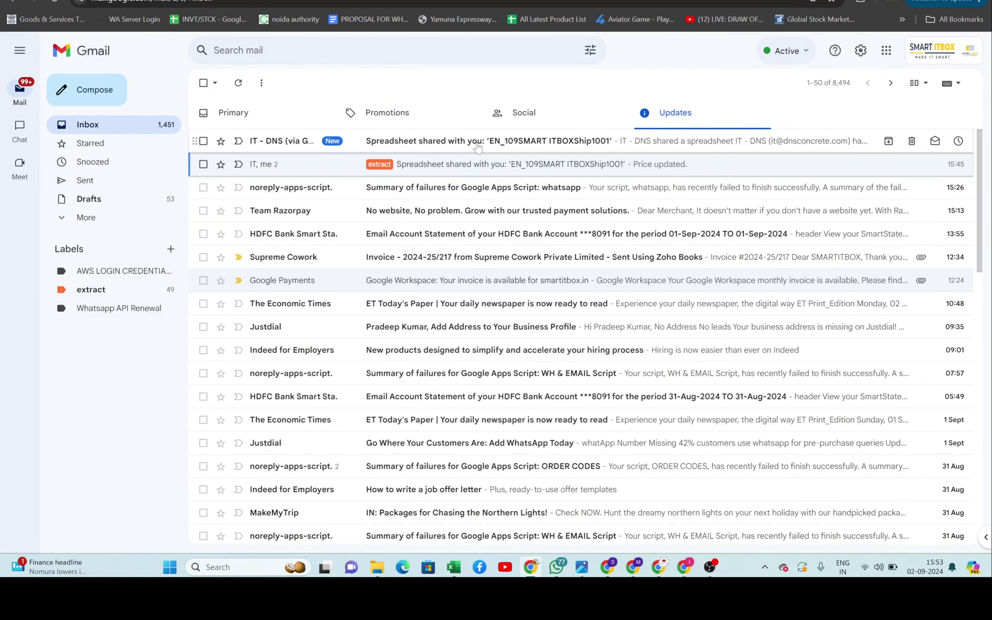
click(458, 172)
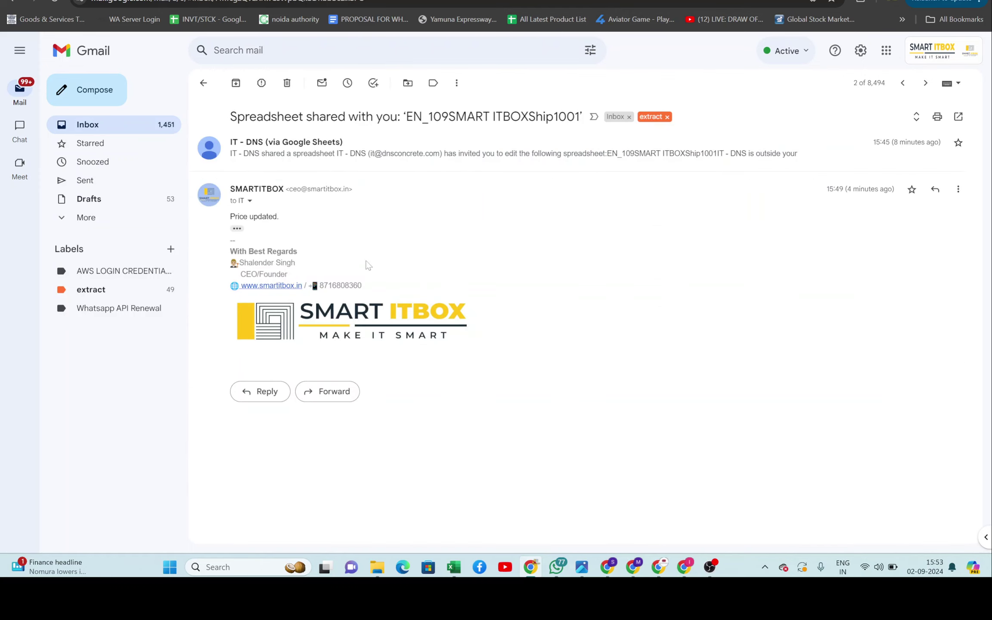
click(522, 159)
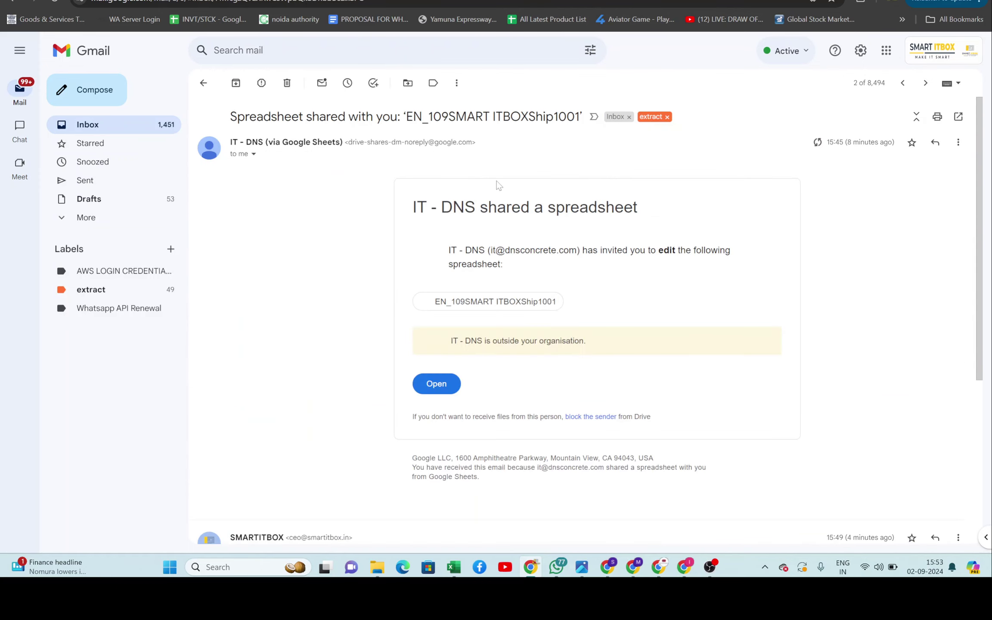
scroll(523, 389, down, 2)
scroll(525, 392, down, 3)
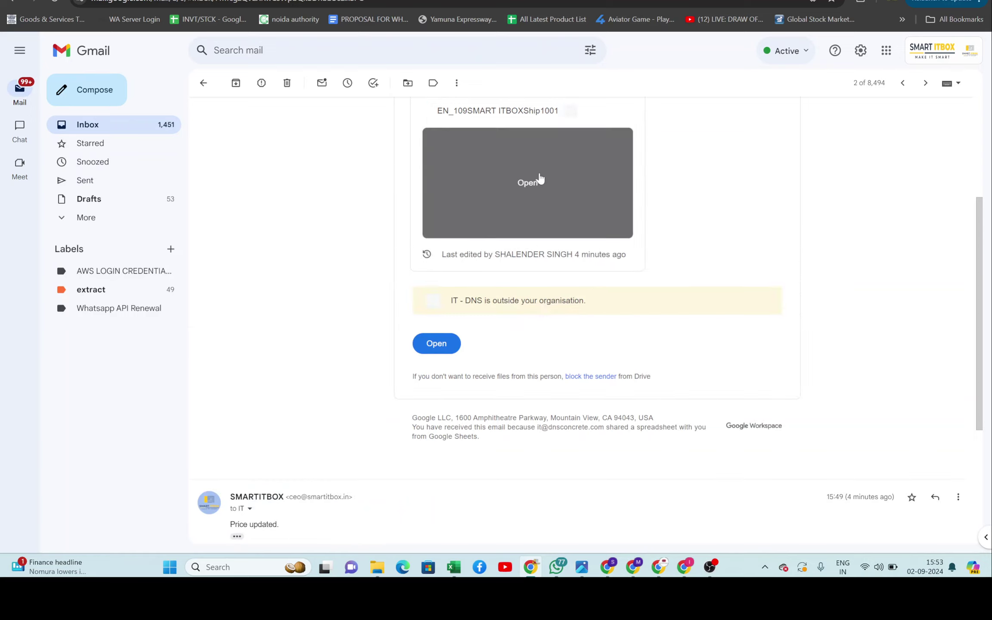
Step: Open the EN_109SMART ITBOXShip1001 spreadsheet from the expanded invitation and look through its item list
click(512, 173)
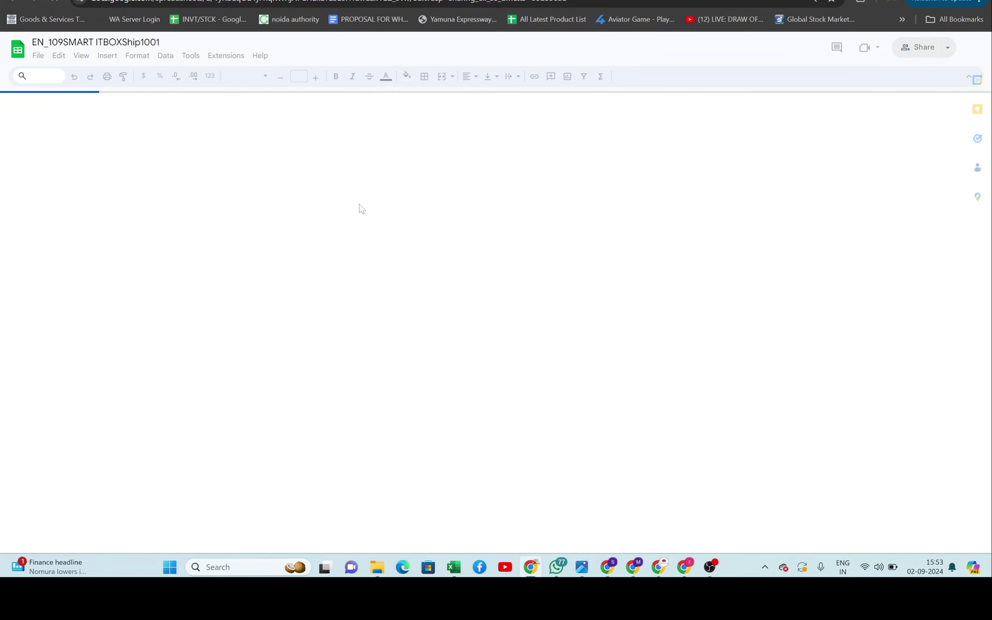
scroll(315, 316, down, 3)
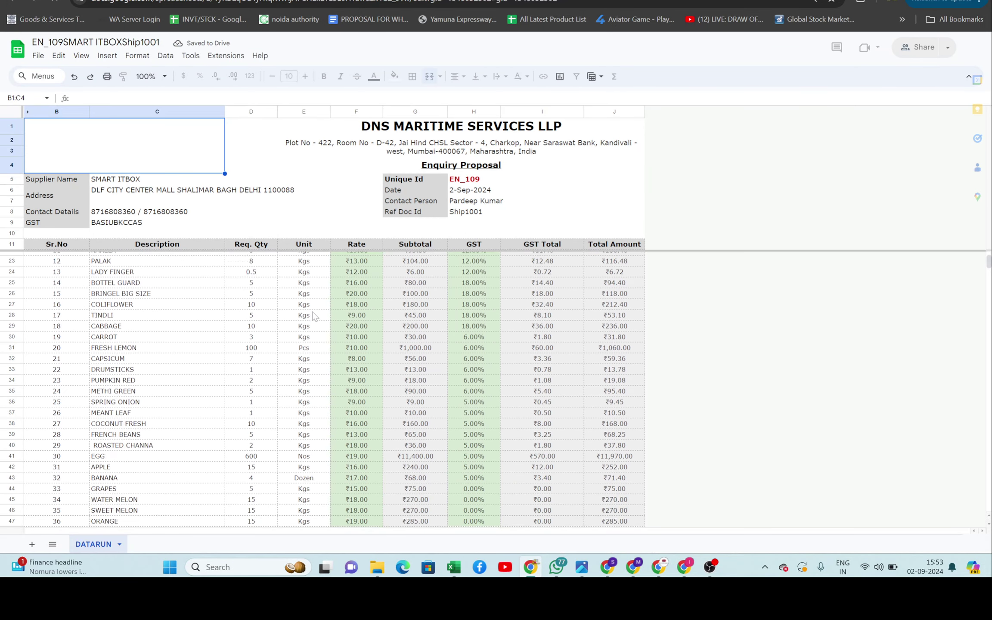
scroll(315, 316, up, 3)
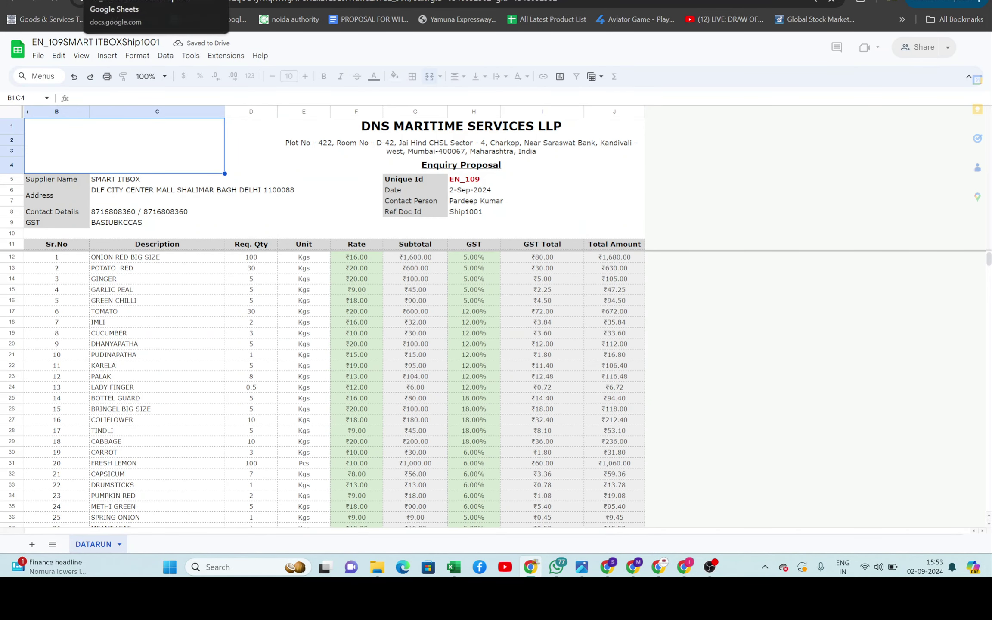
Step: Close the shared spreadsheet and switch through the enquiry system's PDFS RECORDS to the DNS MERITIME QUOTATION TO CLIENT Ver 2.0 workbook
key(ctrl+w)
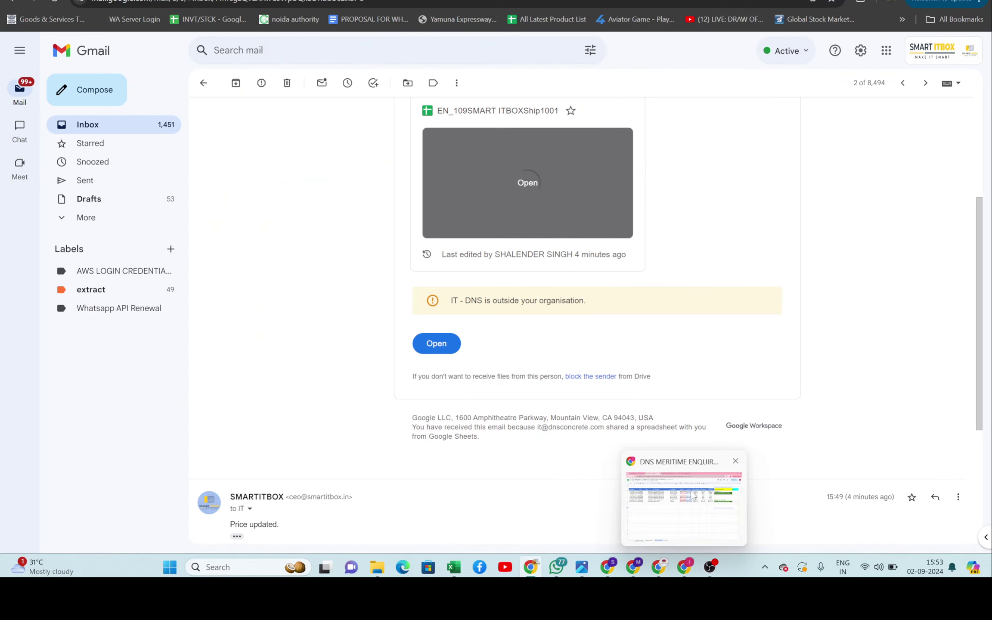
click(687, 568)
click(711, 284)
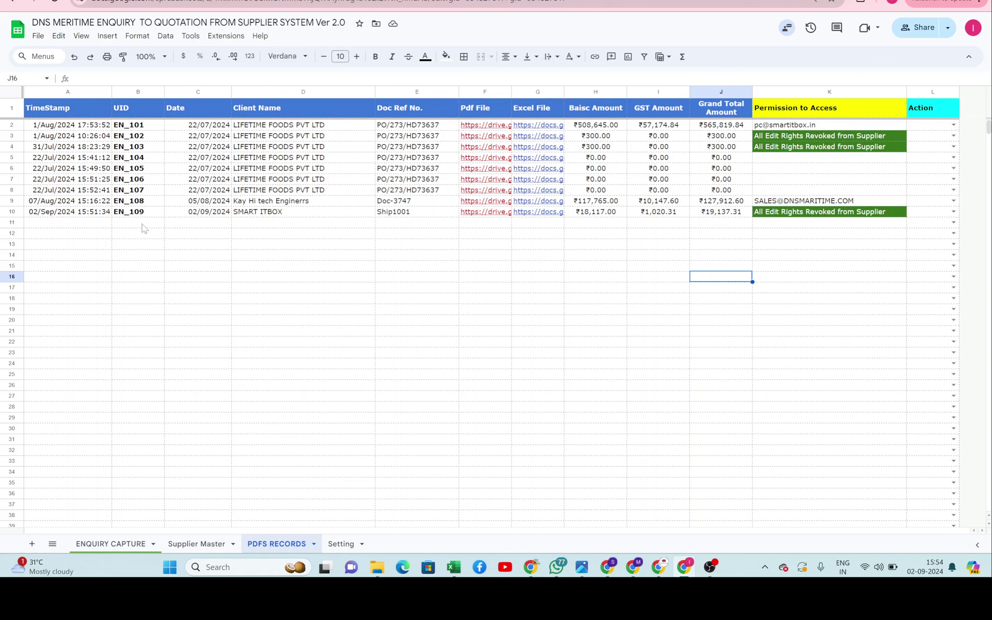
key(ctrl+Tab)
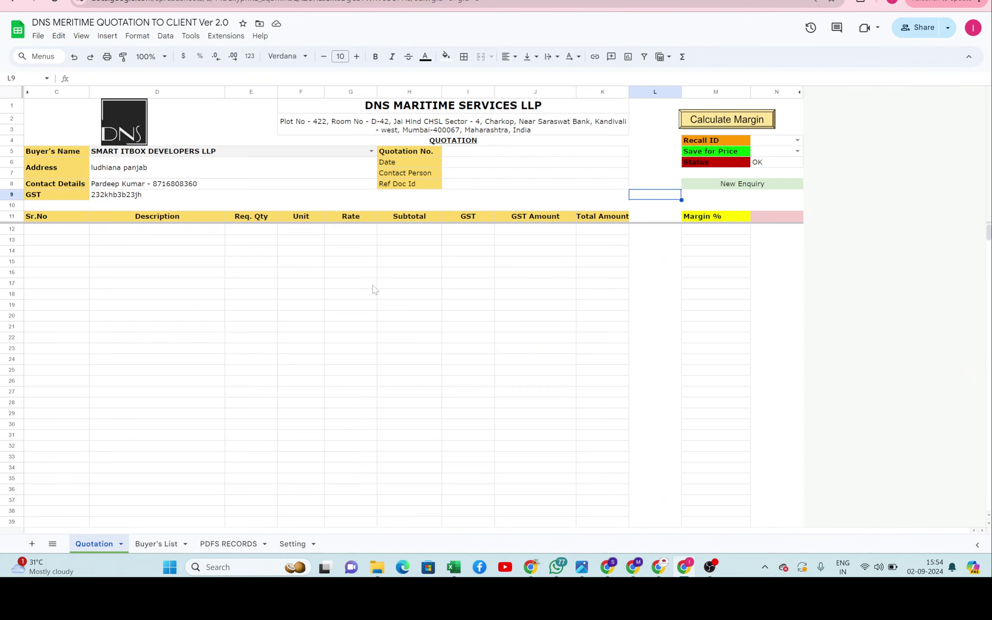
click(653, 272)
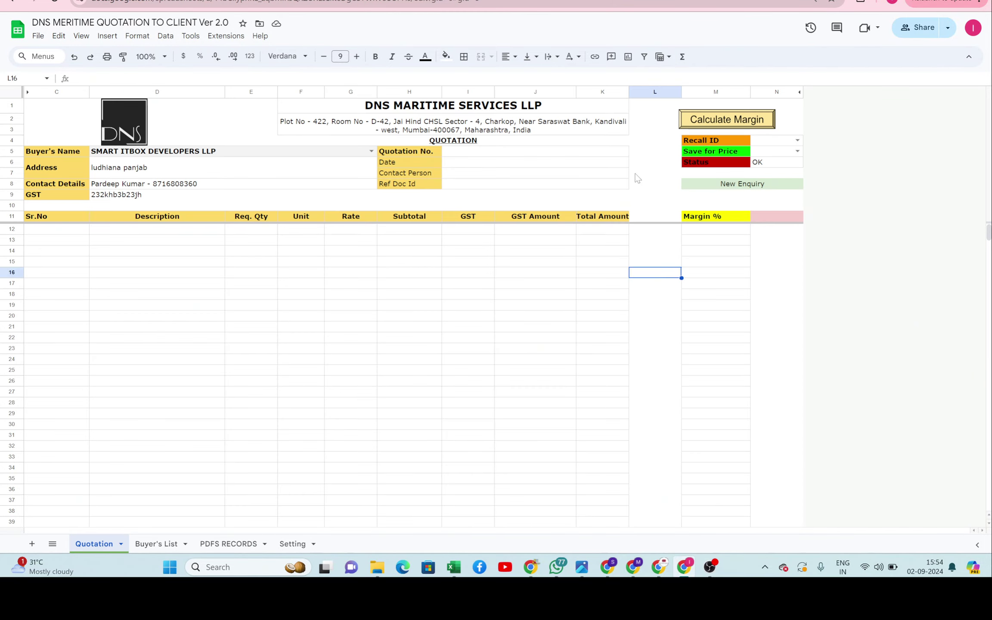
Step: Recall enquiry EN_109 into the quotation and select SMART ITBOX DEVELOPERS LLP as the buyer
click(797, 140)
click(781, 271)
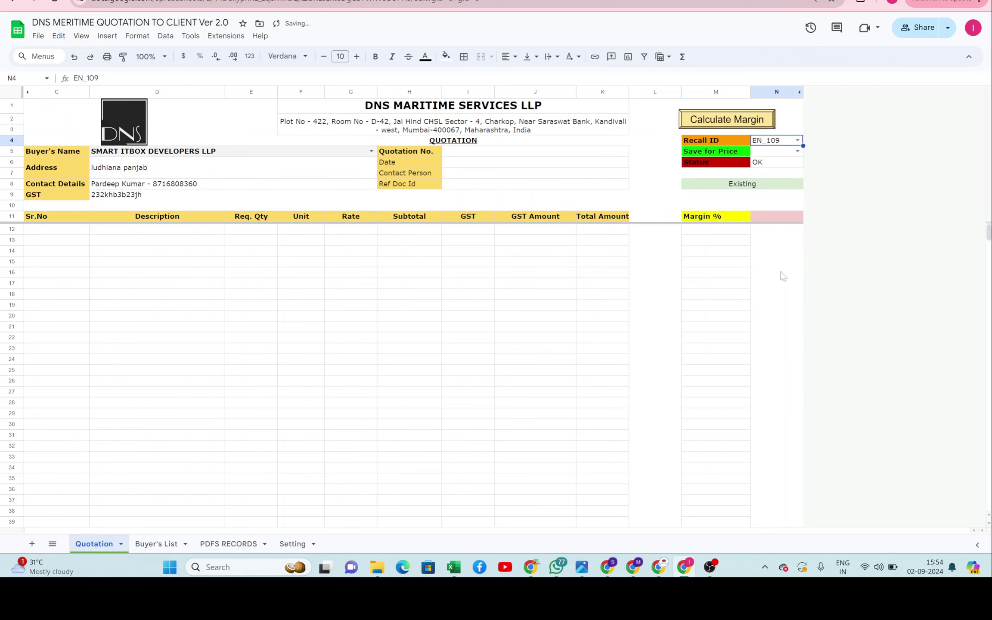
click(784, 251)
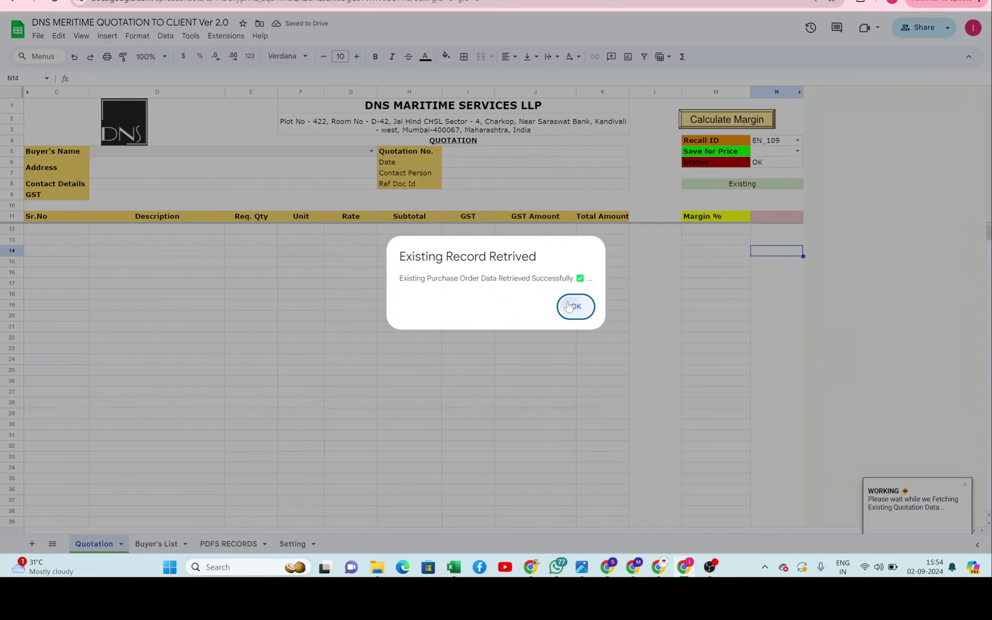
click(577, 307)
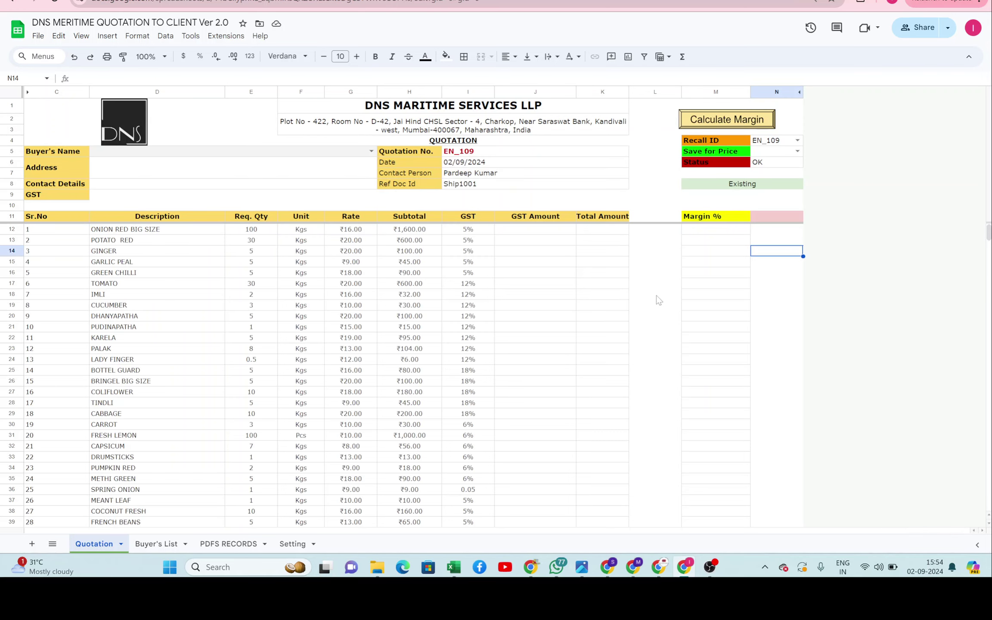
scroll(370, 424, down, 1)
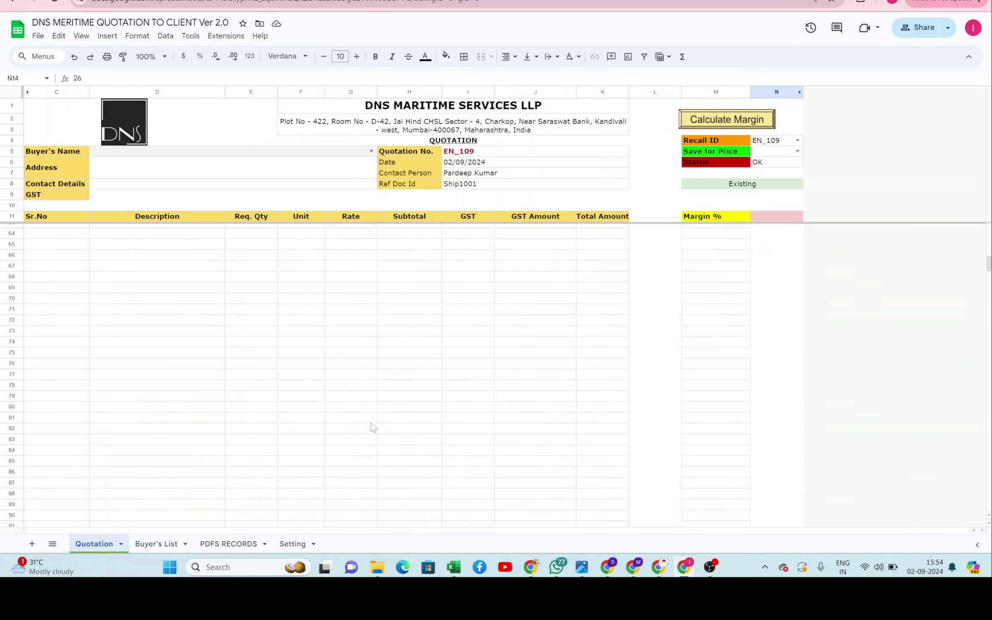
scroll(370, 423, down, 5)
scroll(370, 423, up, 6)
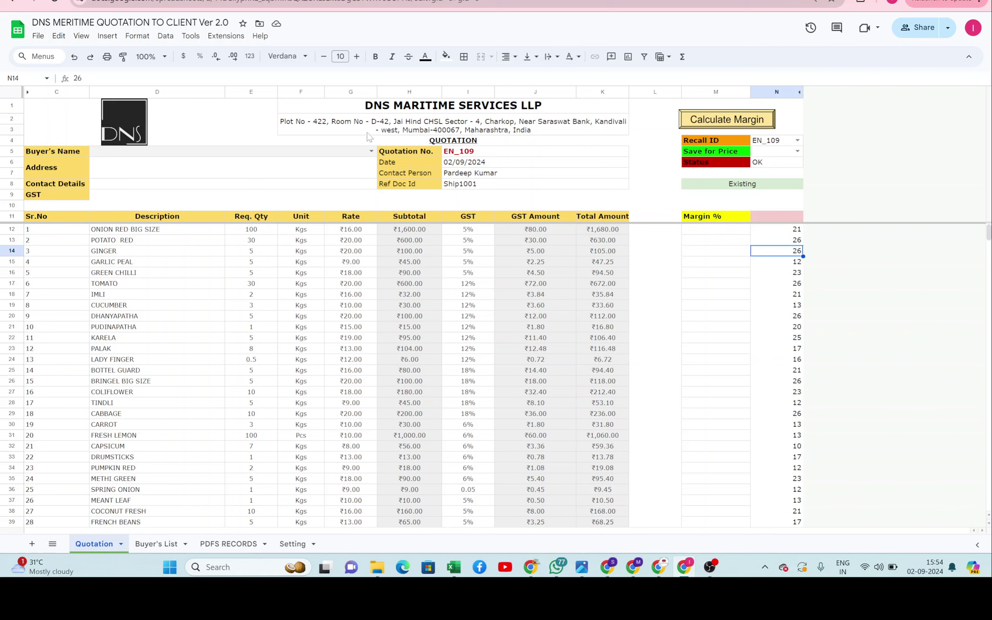
click(371, 151)
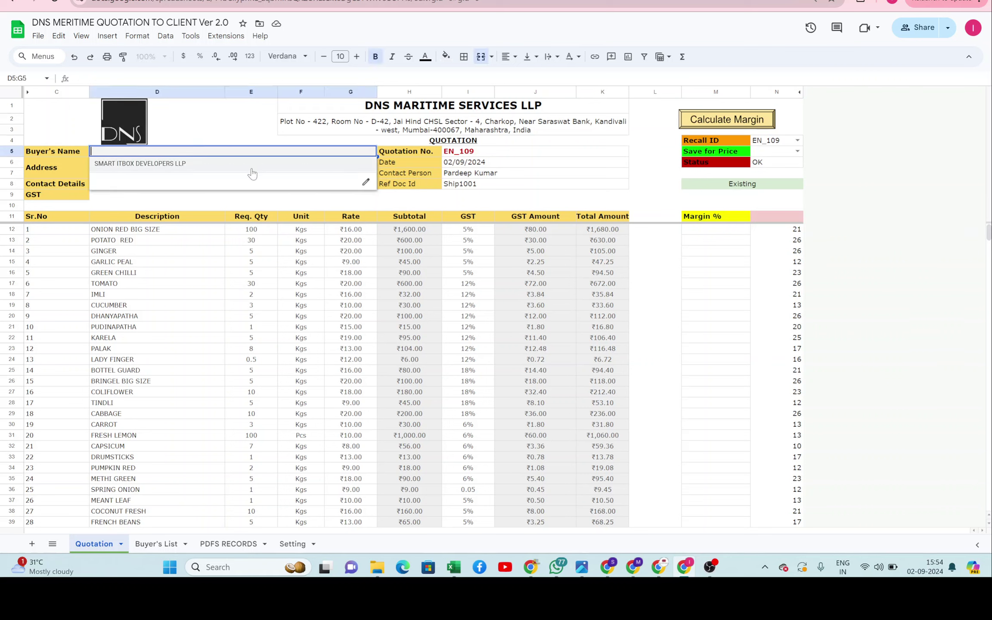
click(228, 170)
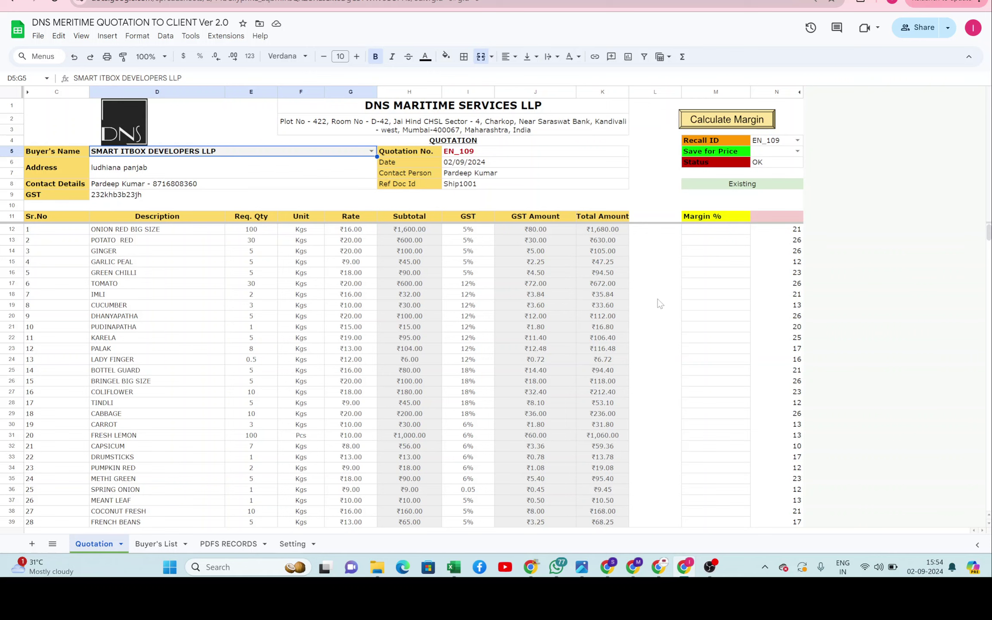
Step: Set the overall margin to 25%, calculate it on the quotation's rates and review the item list
click(772, 220)
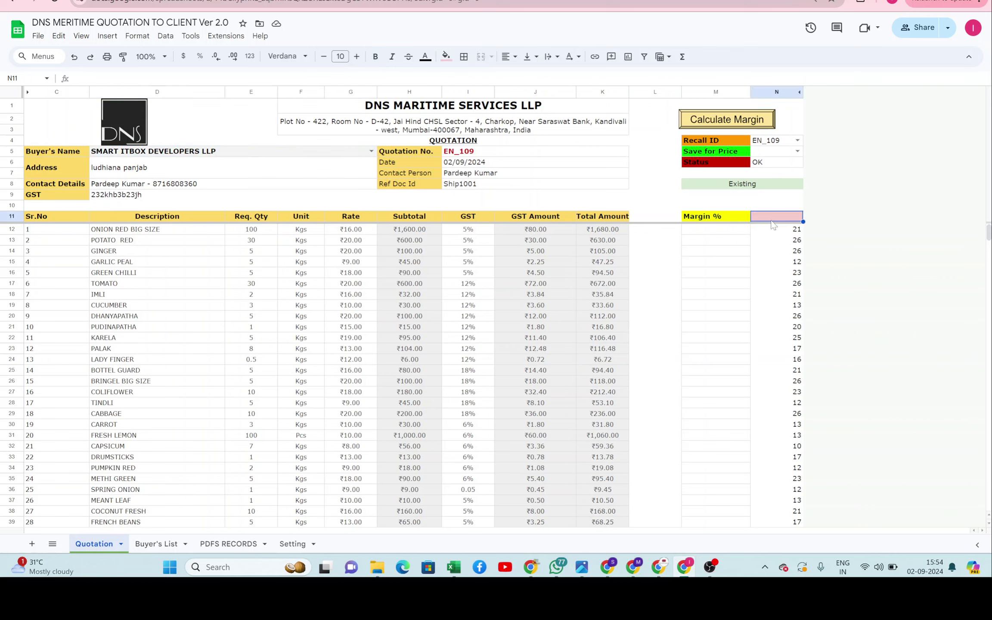
text(25%)
key(Return)
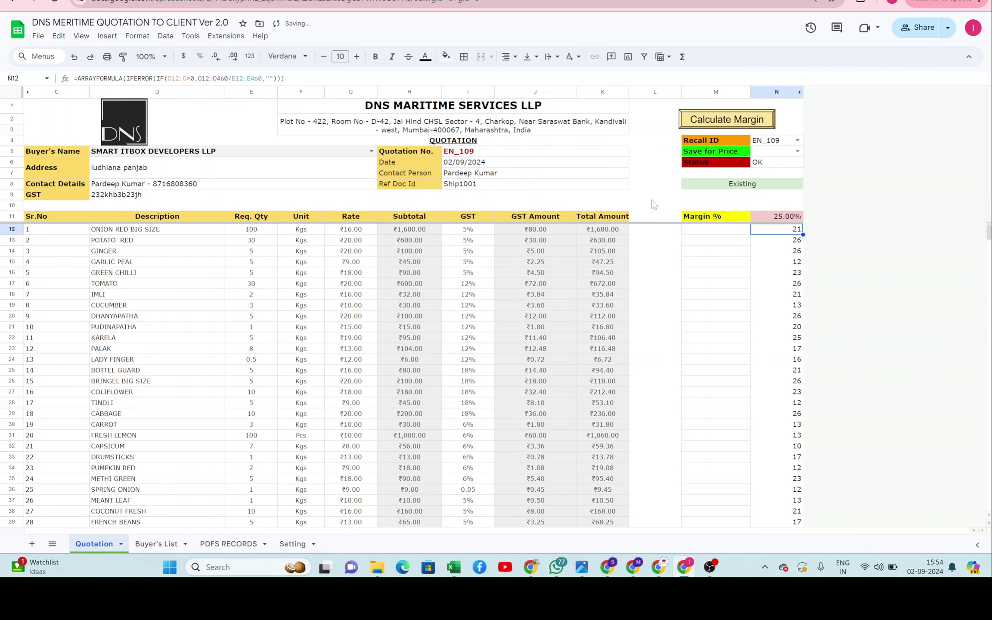
click(730, 125)
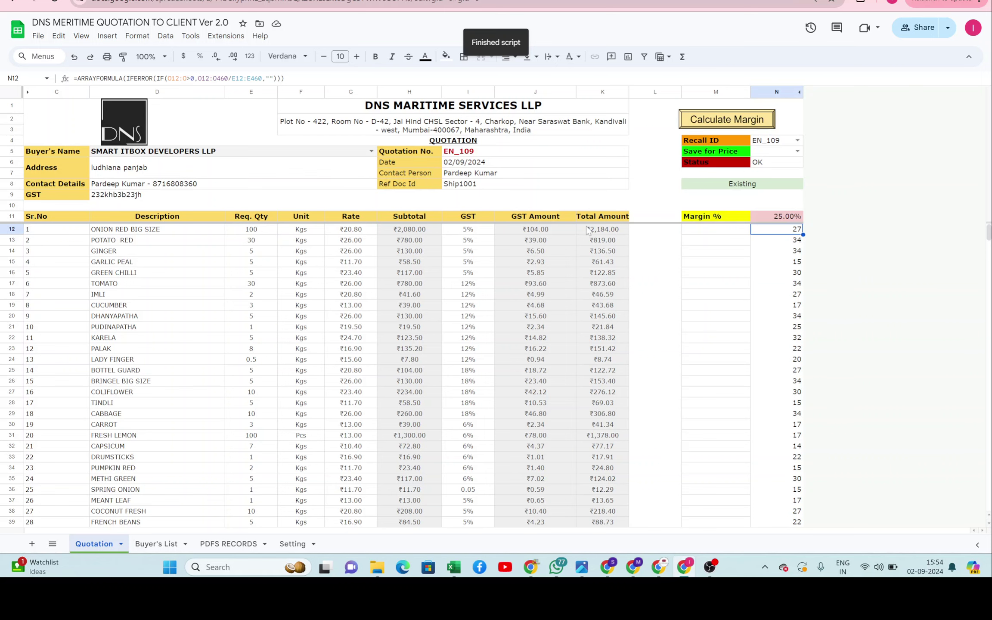
scroll(601, 351, down, 7)
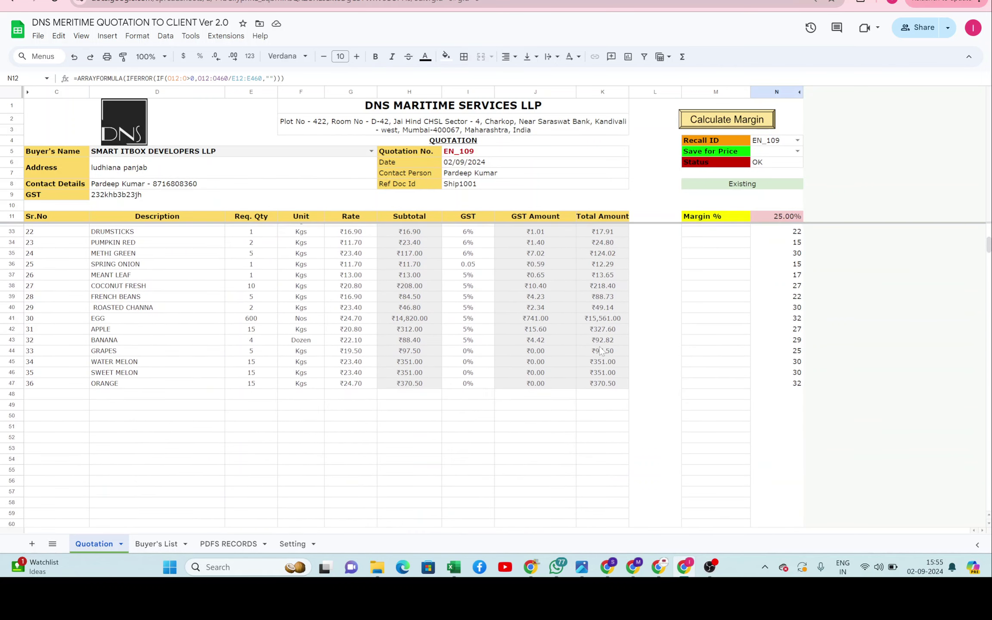
scroll(601, 351, up, 8)
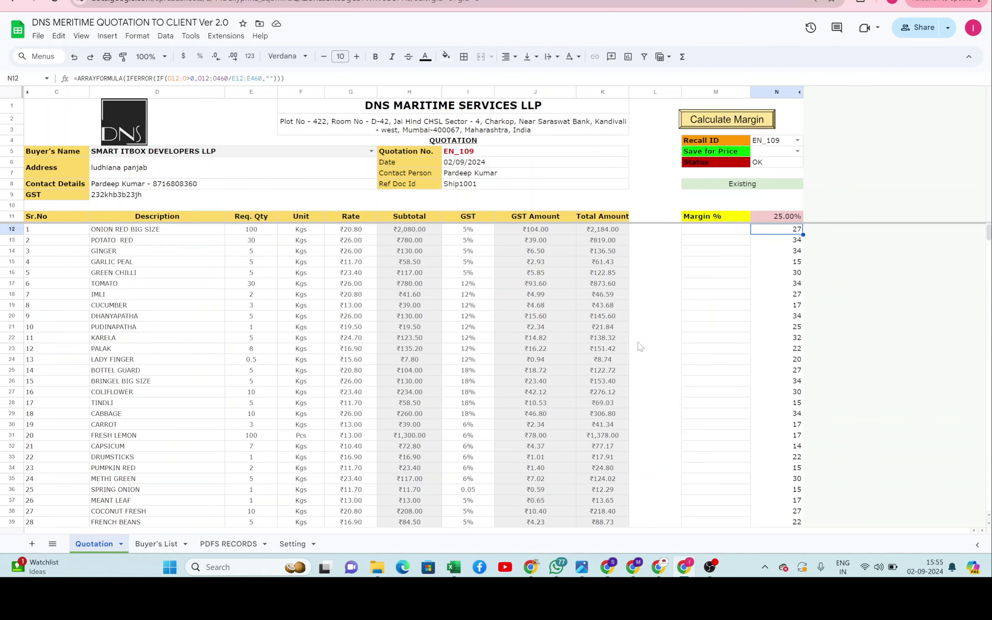
Step: Set individual margins of 35% for FRESH LEMON, 20% for MEANT LEAF and 40% for ROASTED CHANNA, and recalculate the quotation
scroll(609, 423, down, 1)
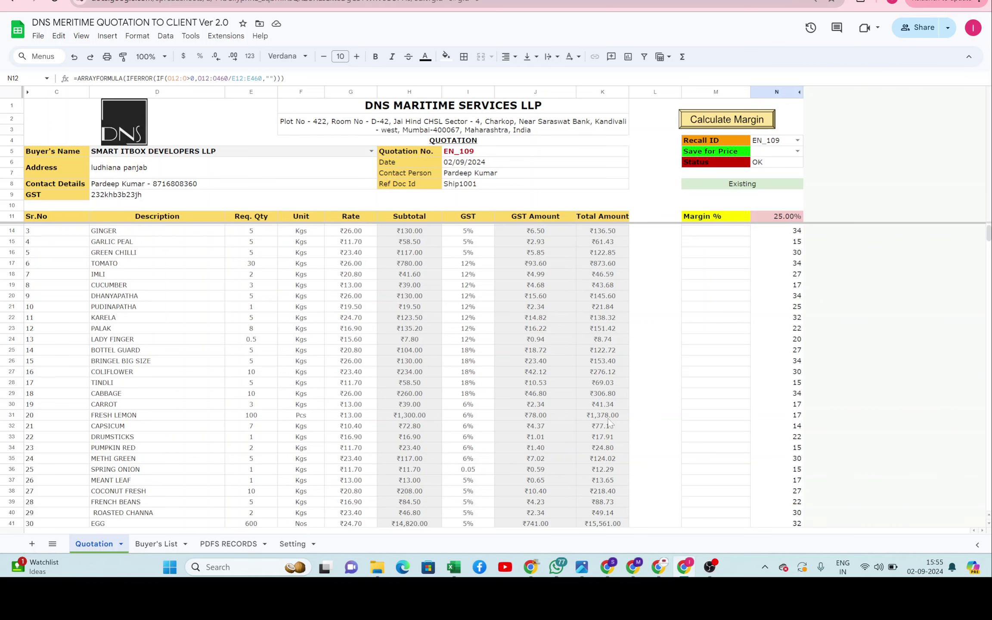
scroll(610, 423, down, 1)
scroll(610, 423, down, 1)
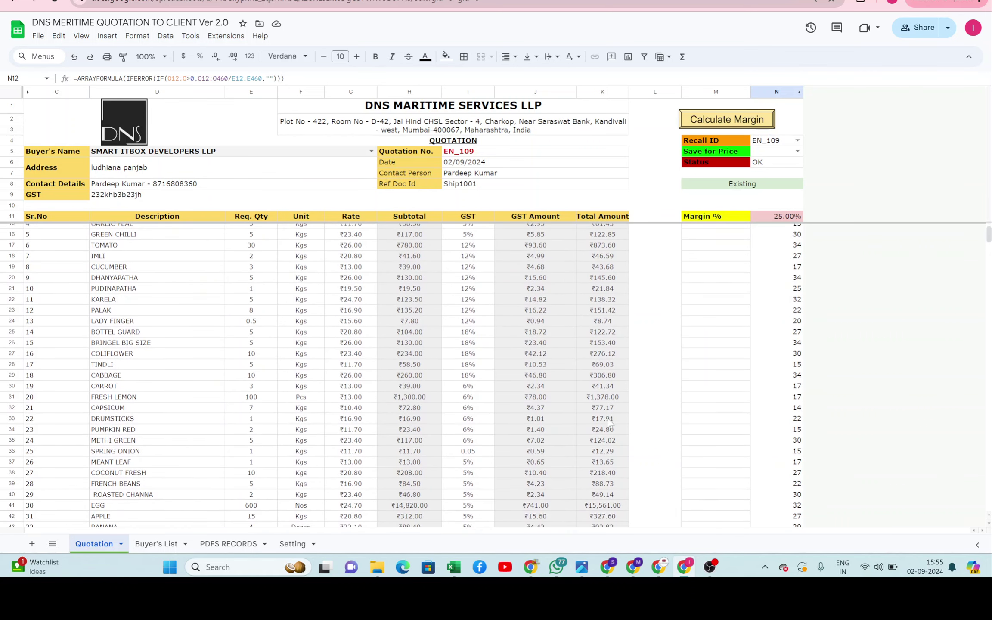
click(708, 400)
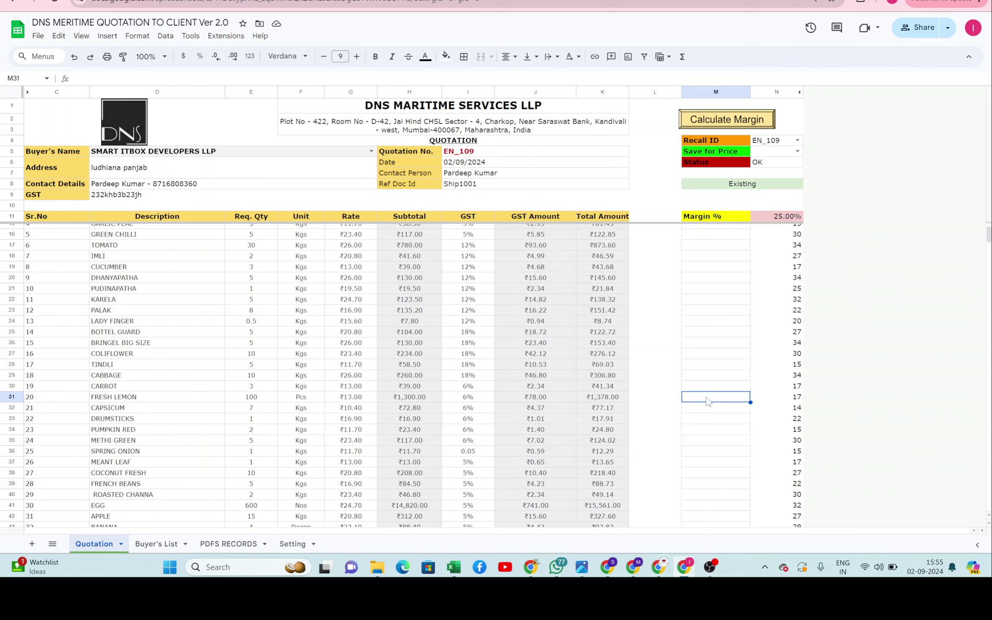
text(35)
key(Return)
click(713, 461)
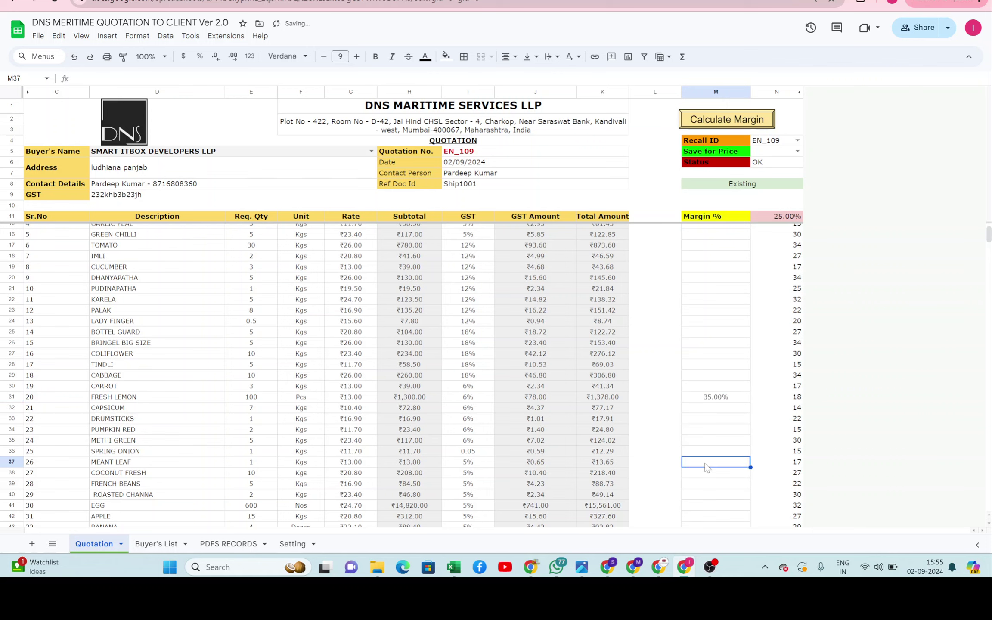
text(20)
key(Return)
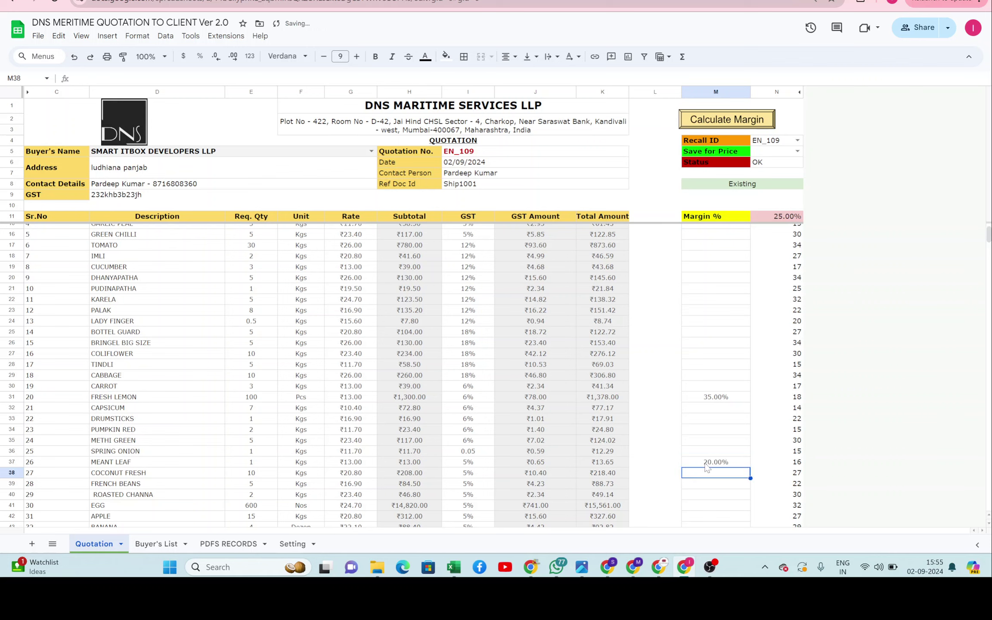
key(Down)
key(Down)
text(40)
key(Return)
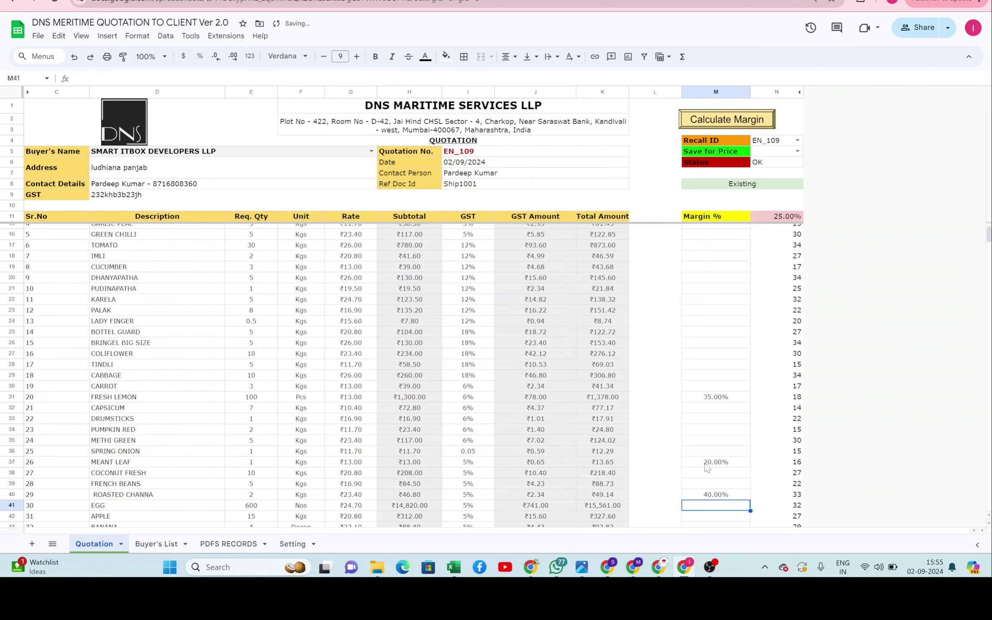
click(730, 123)
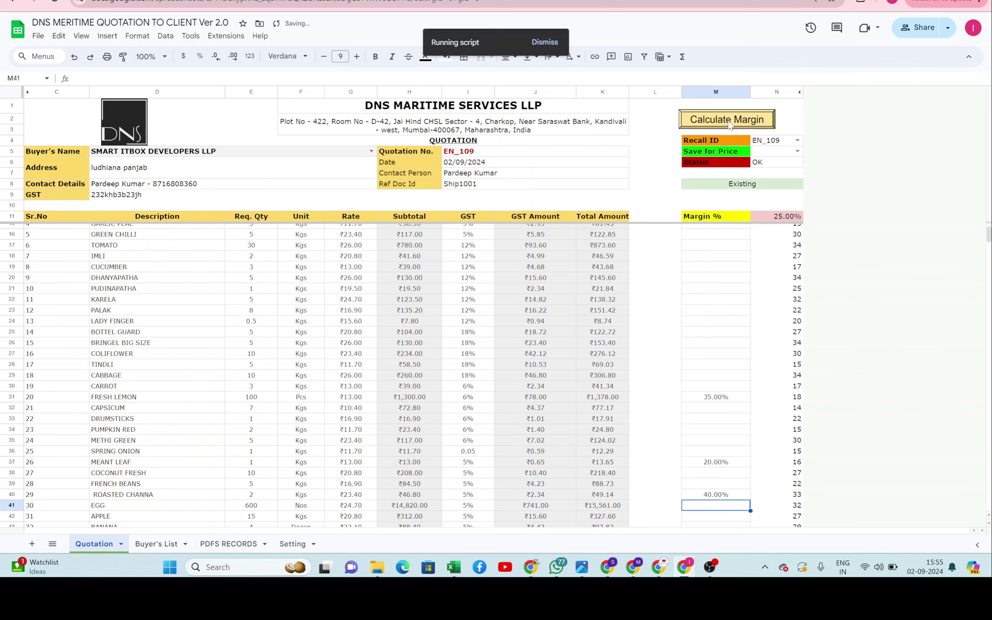
scroll(667, 316, up, 1)
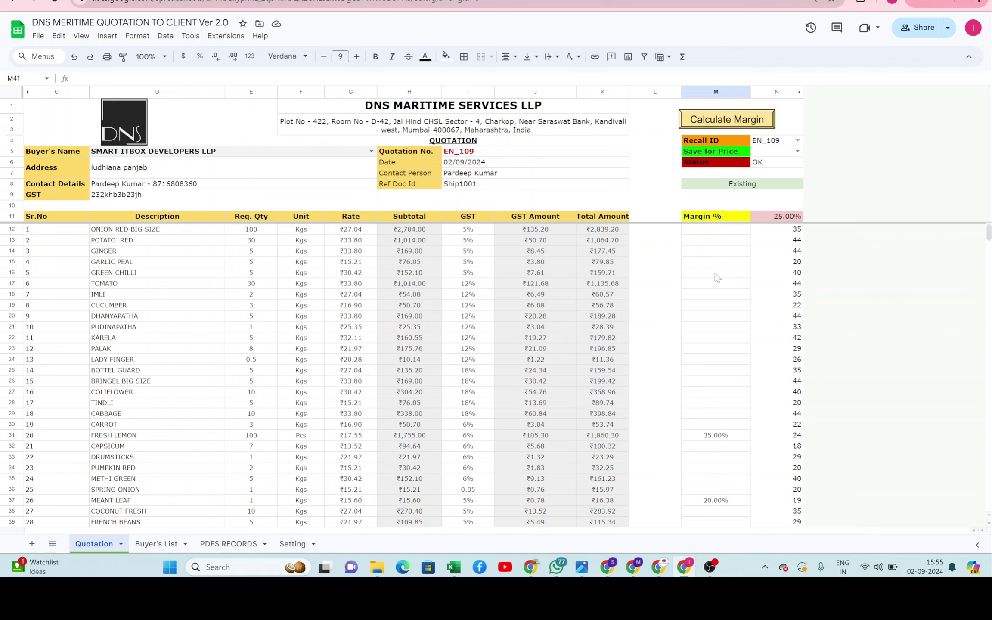
Step: Clear the Recall ID to reset the quotation and recall EN_109 again with the supplier's original rates
click(779, 141)
key(Delete)
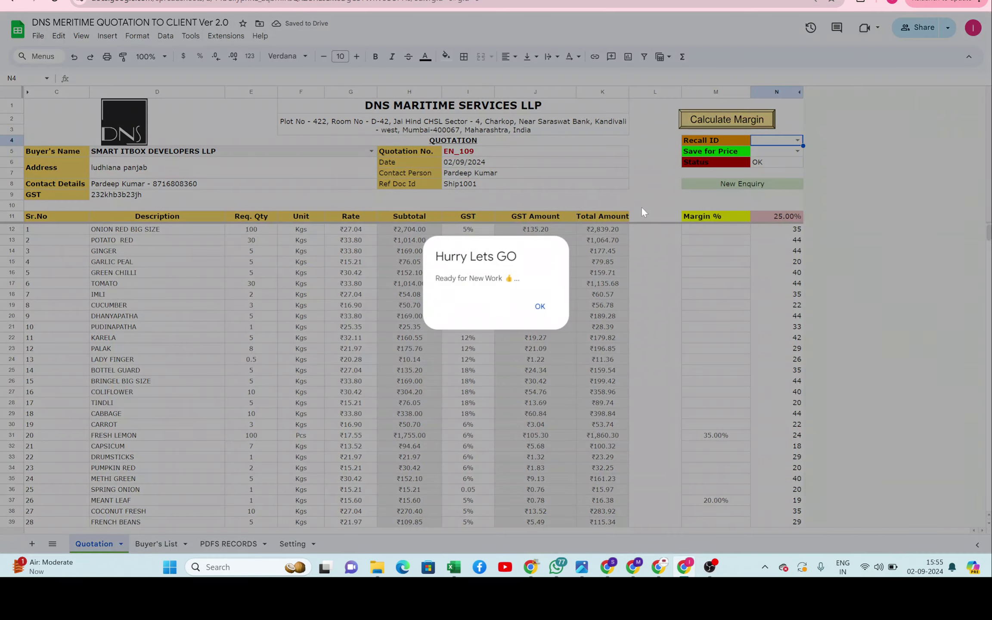
click(539, 307)
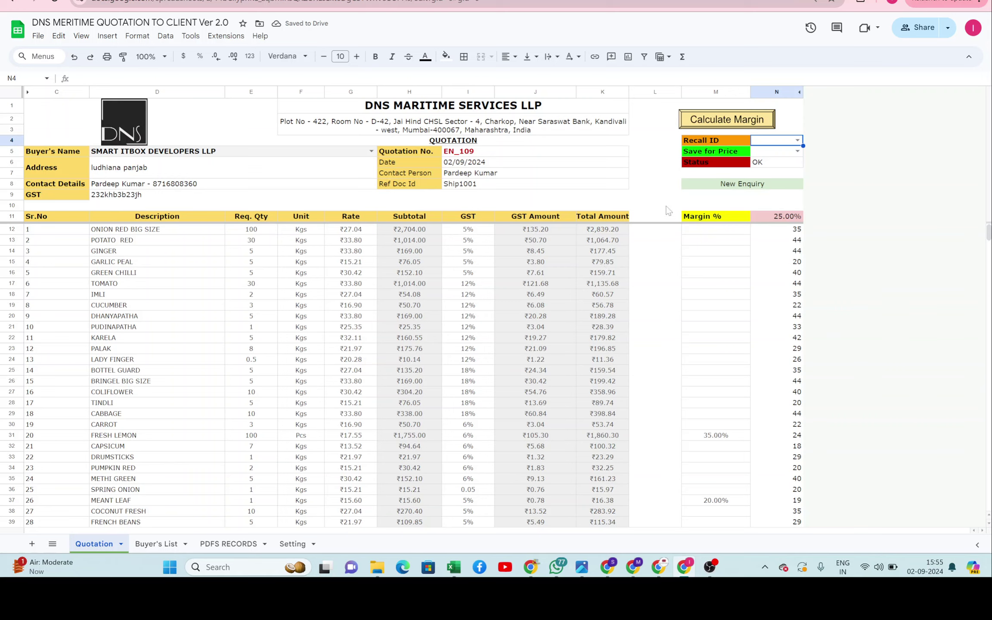
click(797, 141)
click(767, 270)
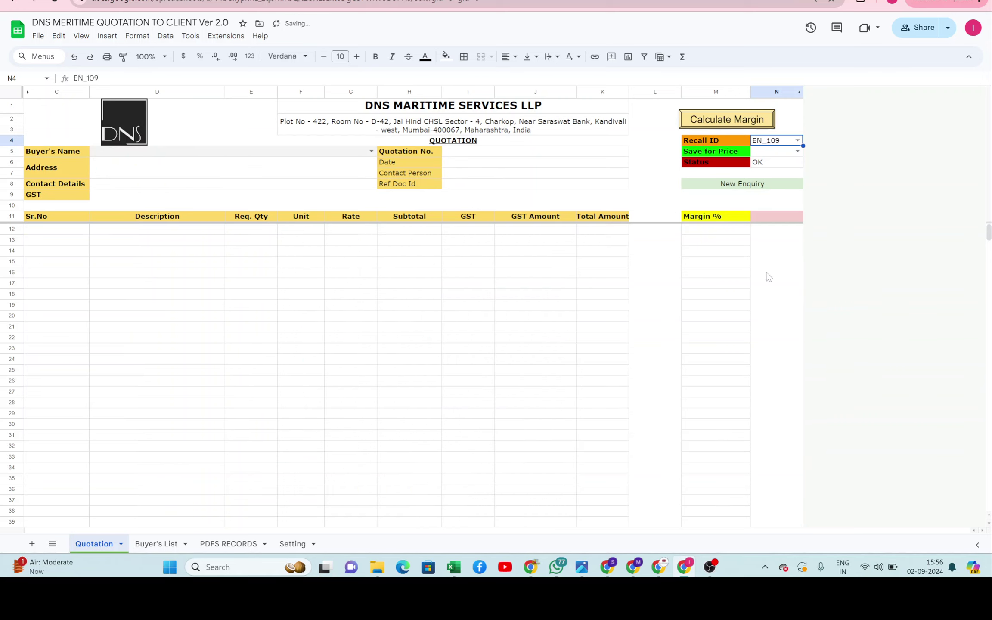
click(660, 210)
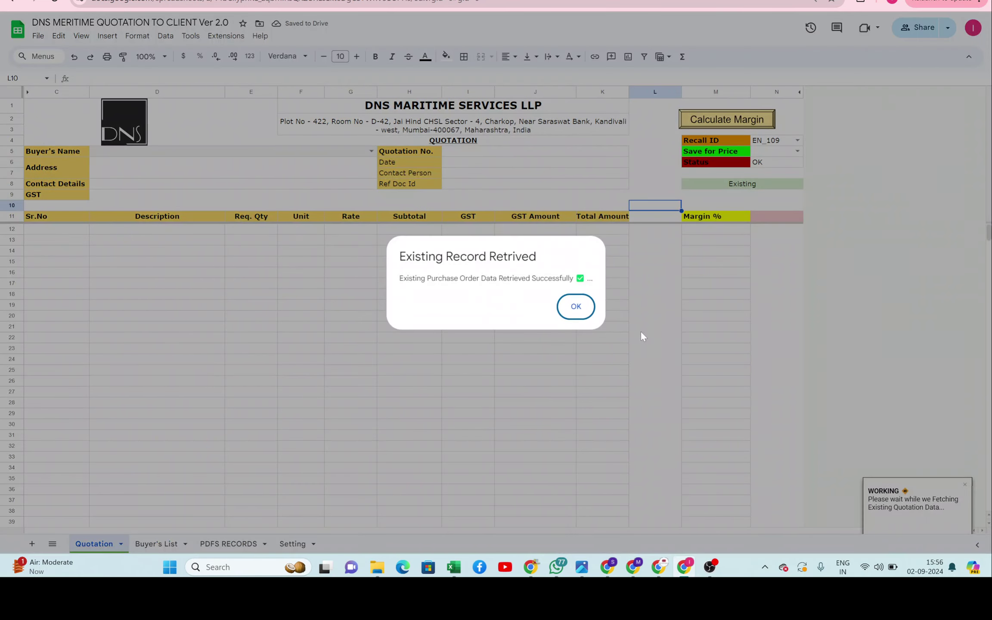
click(577, 306)
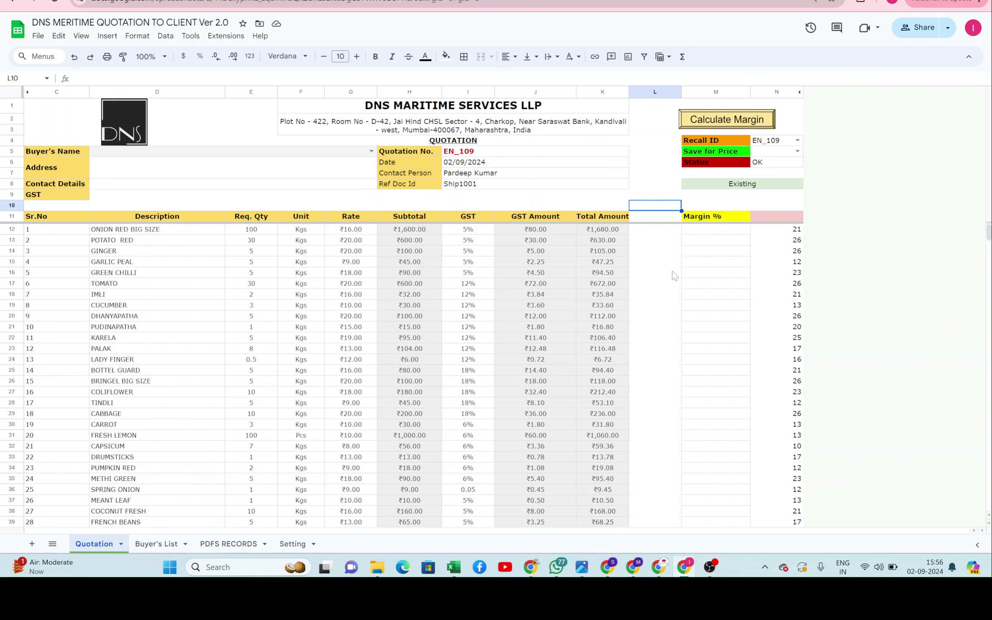
Step: Enter individual margins of 12% for ONION RED BIG SIZE and 20% for both GARLIC PEAL and PUDINAPATHA
click(719, 237)
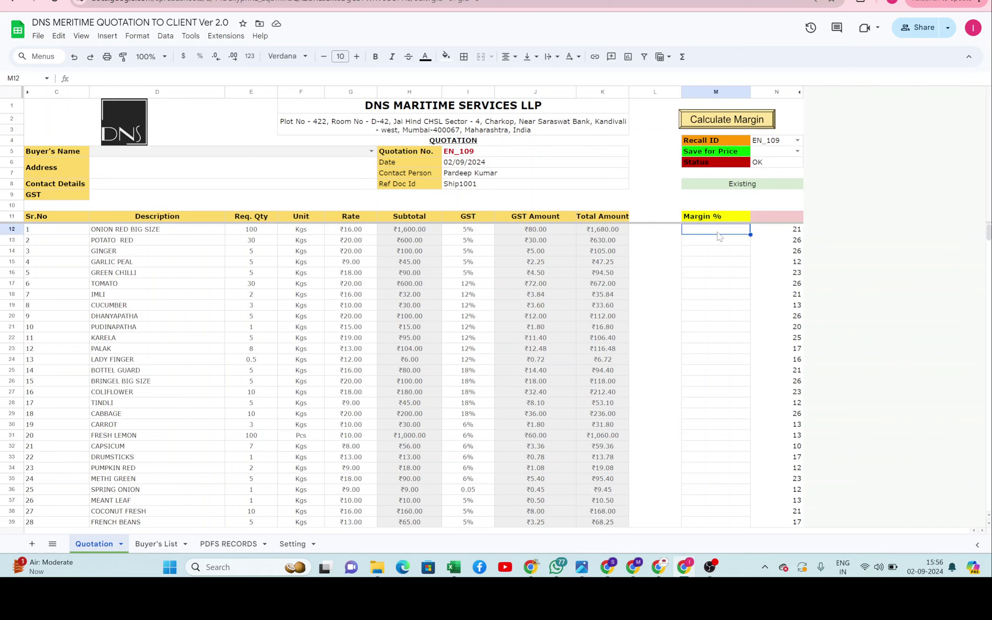
text(12)
key(Return)
key(Return)
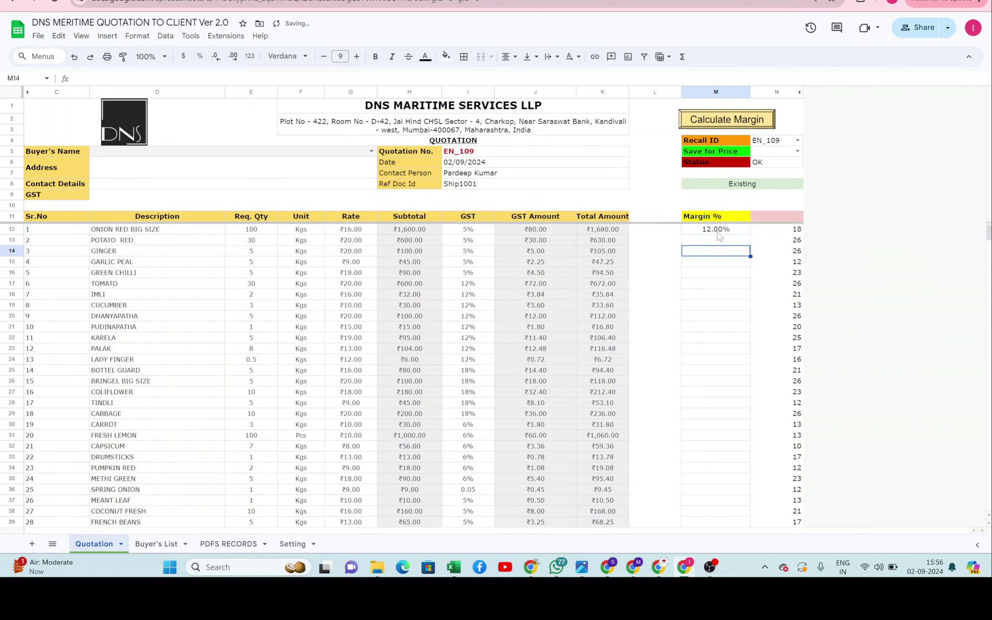
key(Return)
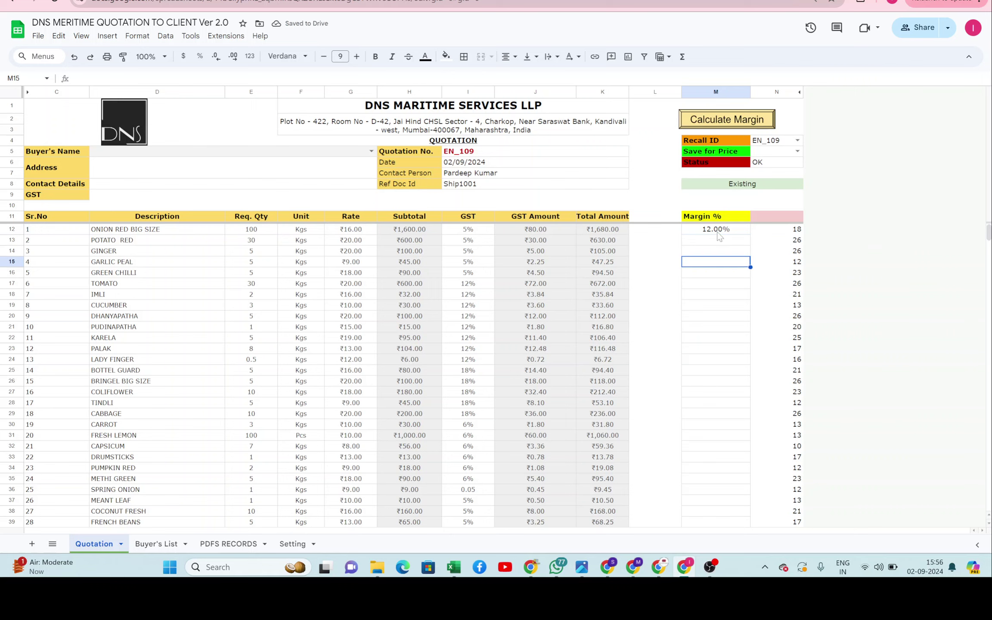
text(20)
key(Return)
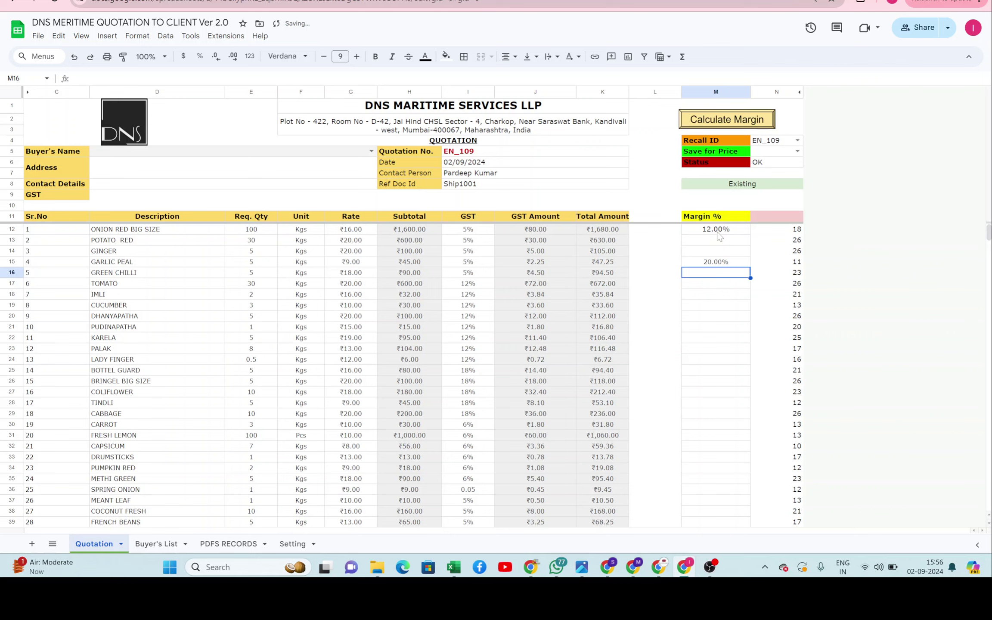
key(Down)
key(Down)
key(Down)
key(Down)
key(Down)
text(20)
key(Return)
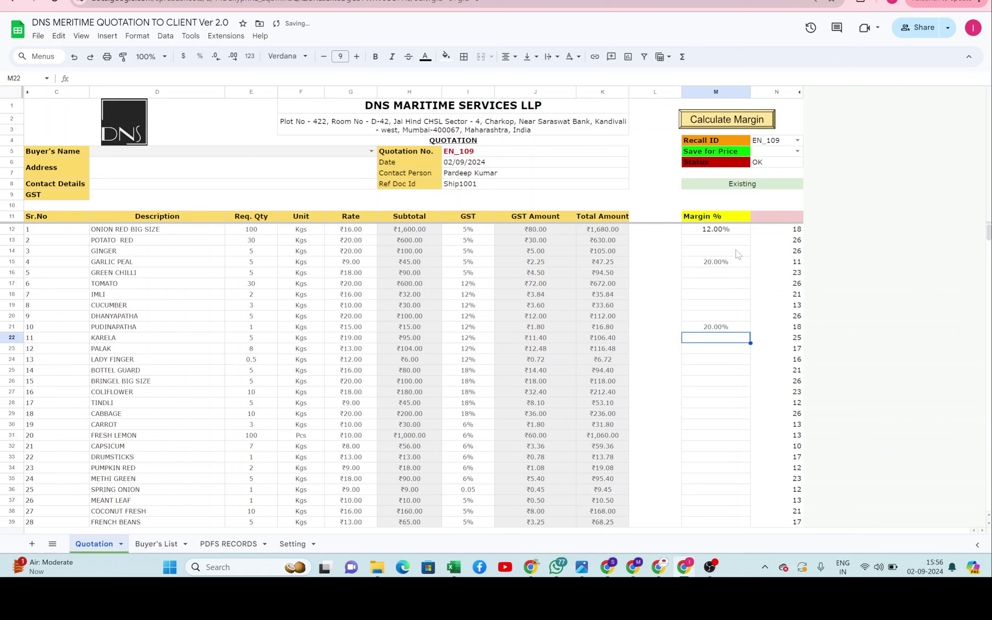
Step: Clear the individual margins in M12:M22
drag(723, 233, 718, 340)
key(Delete)
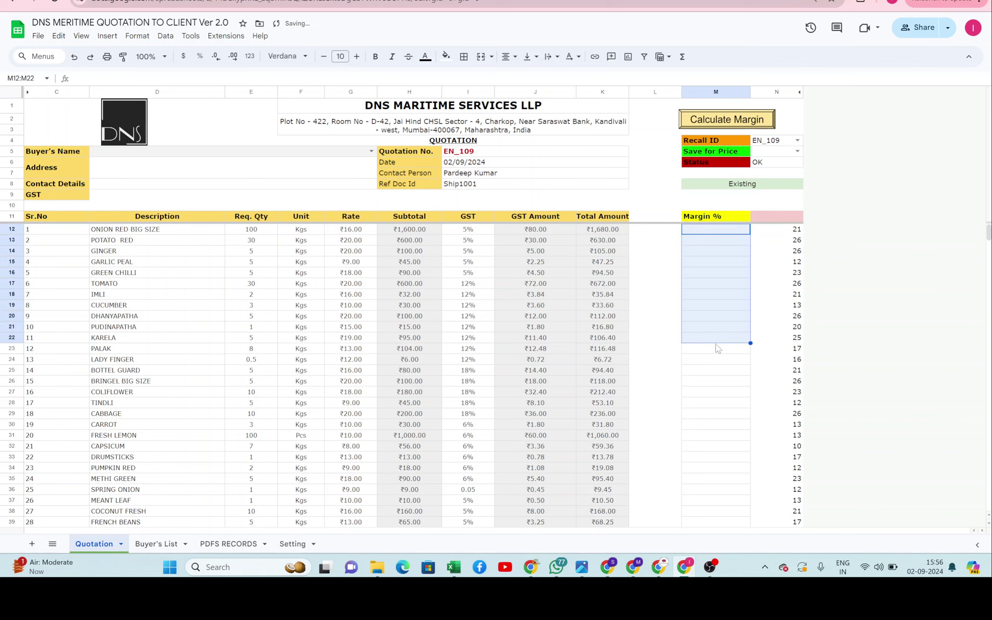
click(715, 296)
click(776, 216)
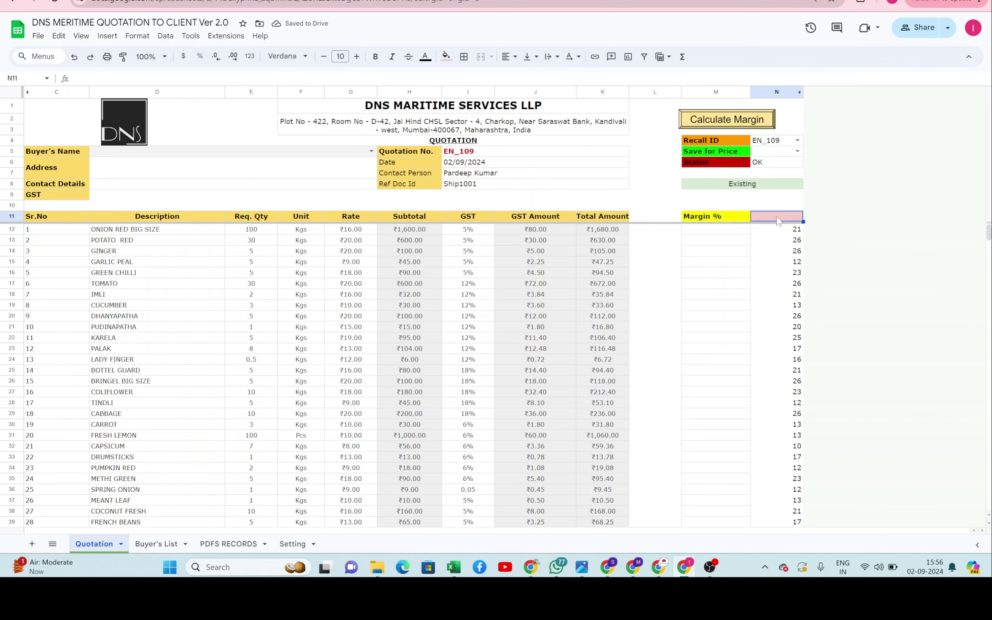
click(785, 233)
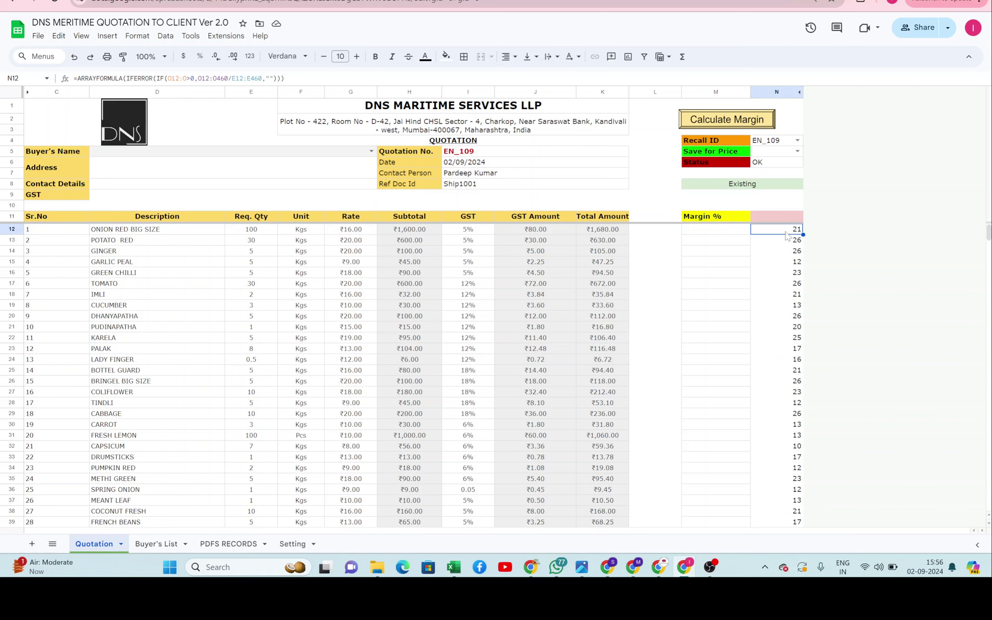
mouse_move(708, 575)
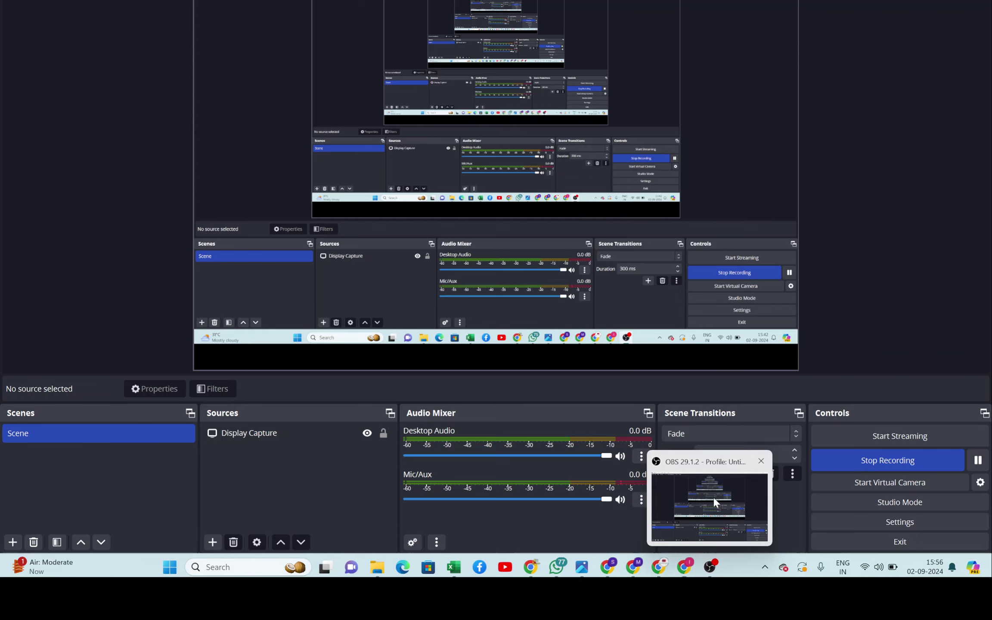
click(713, 497)
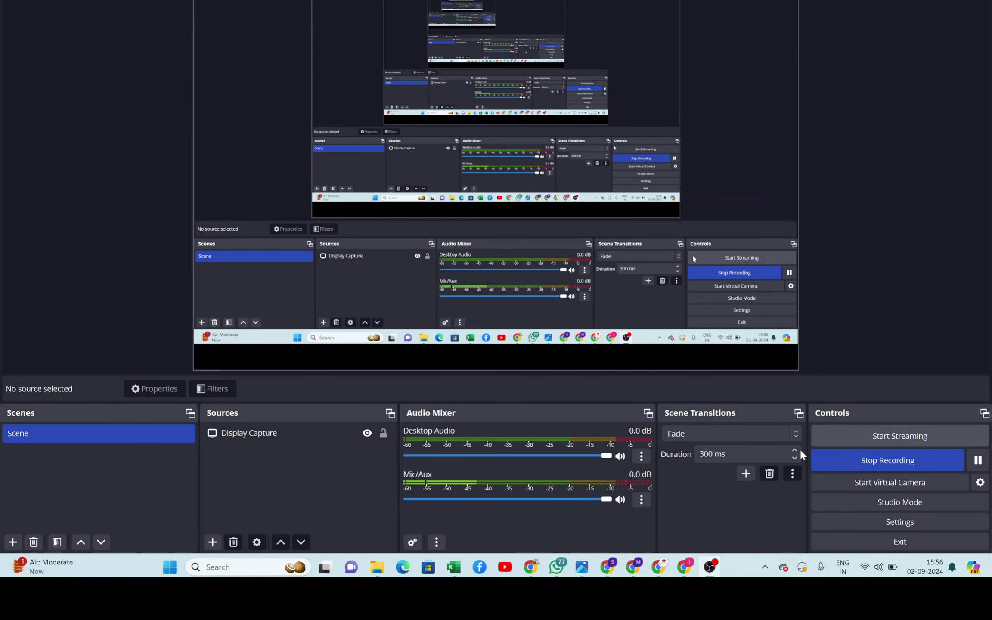
click(974, 461)
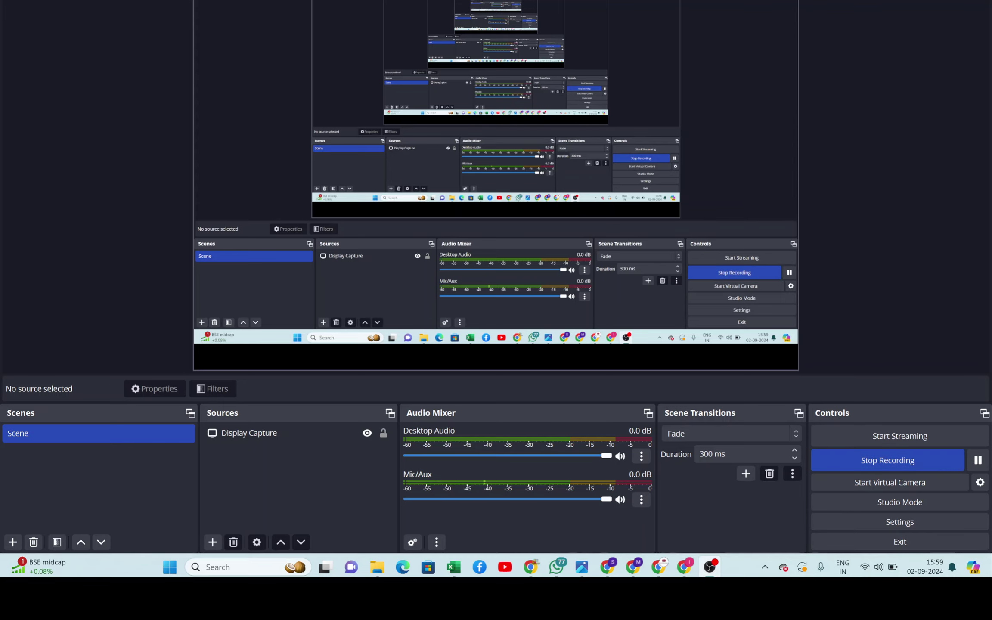
key(alt+Tab)
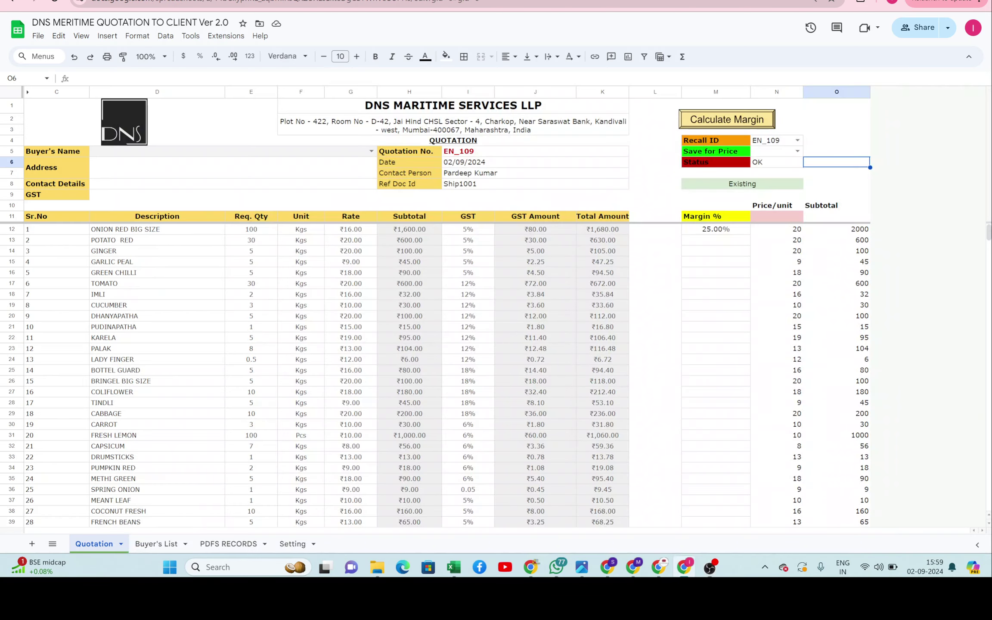
Step: Clear the individual margin for ONION RED BIG SIZE and set the overall margin in N11 to 30%
click(723, 231)
key(Delete)
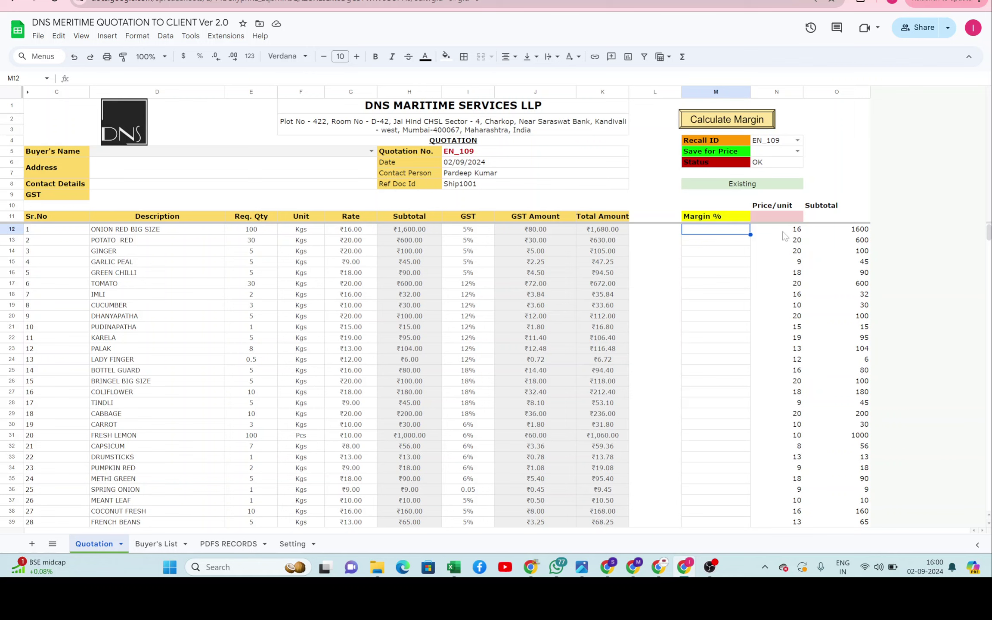
click(784, 219)
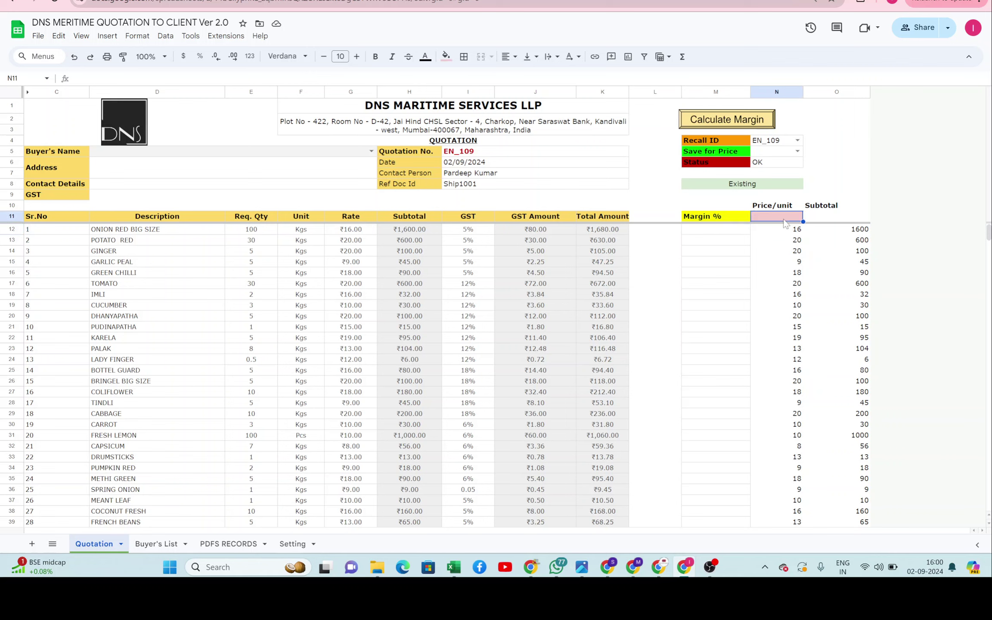
text(30)
key(Left)
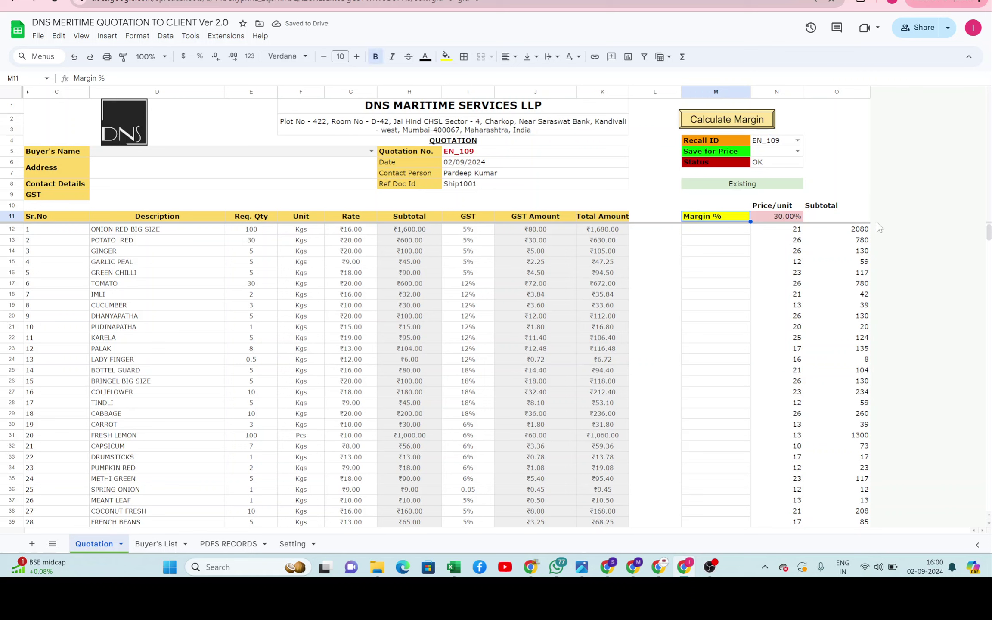
Step: Center the contents of the Subtotal column O horizontally
click(840, 92)
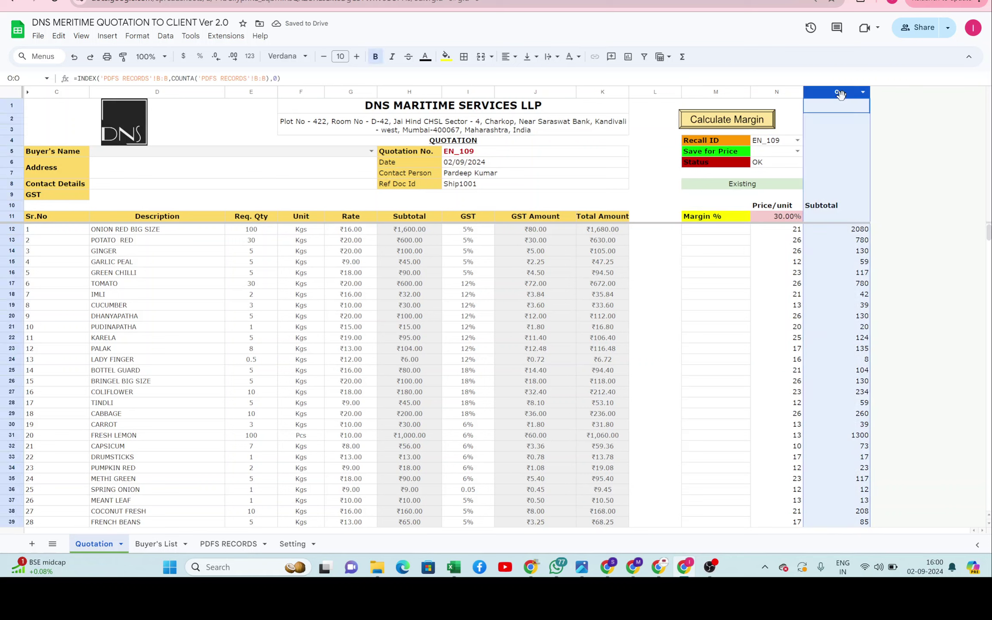
click(510, 57)
click(525, 76)
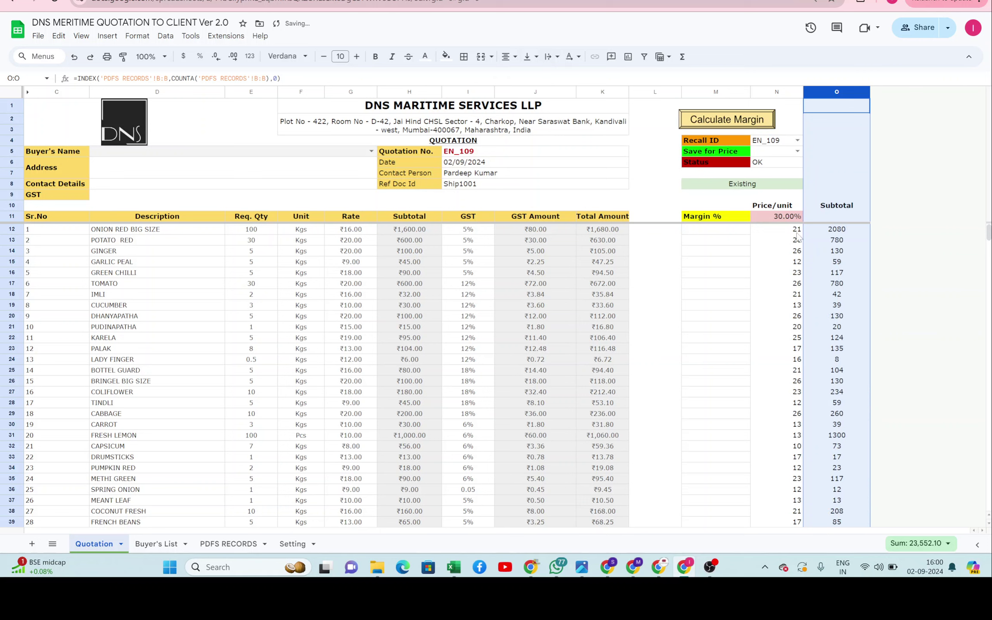
click(845, 226)
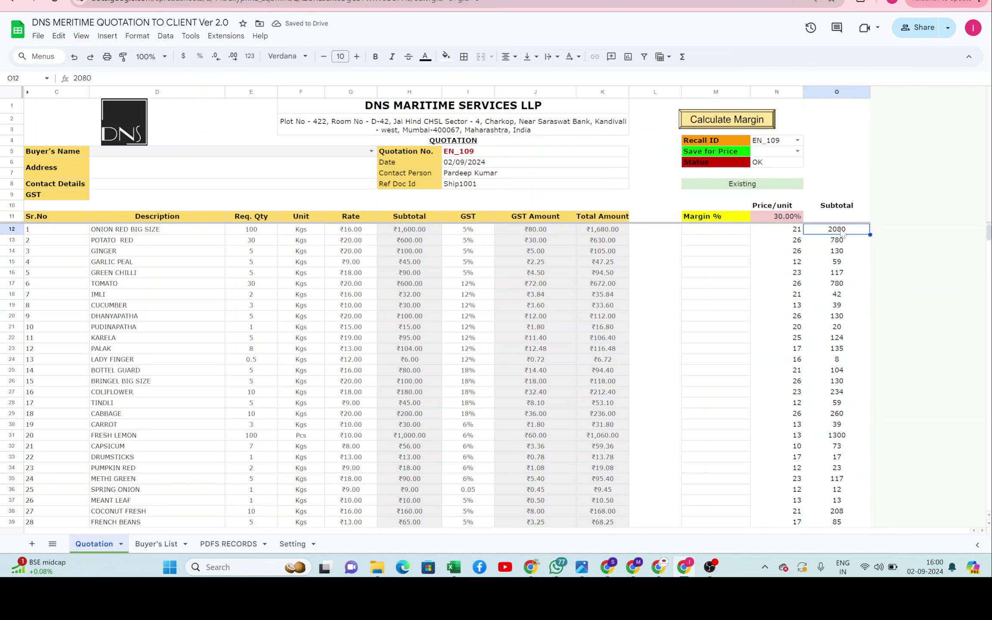
click(794, 232)
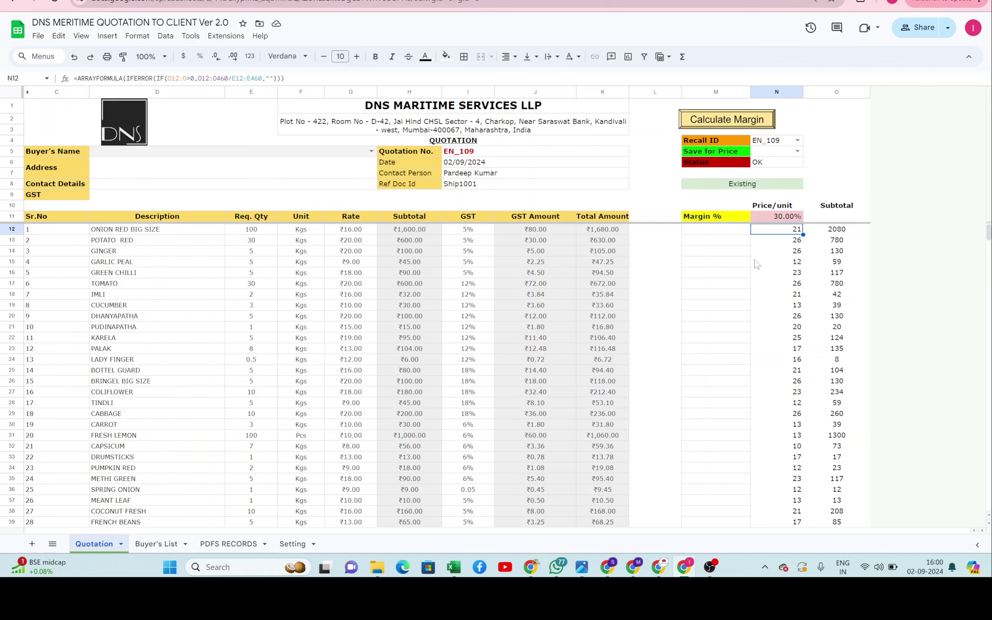
Step: Set an individual margin of 45% for ONION RED BIG SIZE and check its subtotal
click(731, 233)
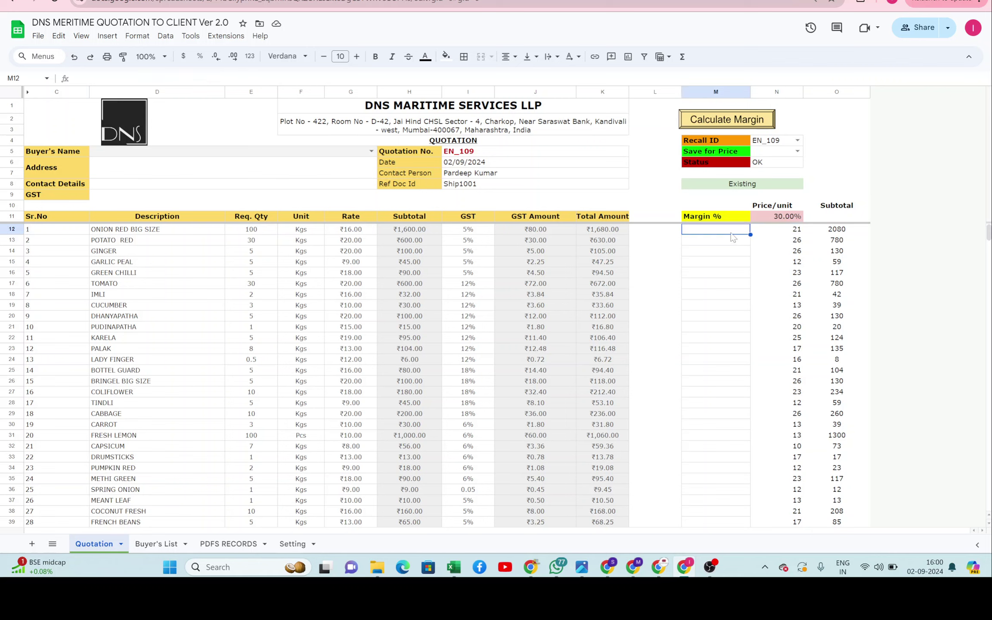
text(45%)
key(Return)
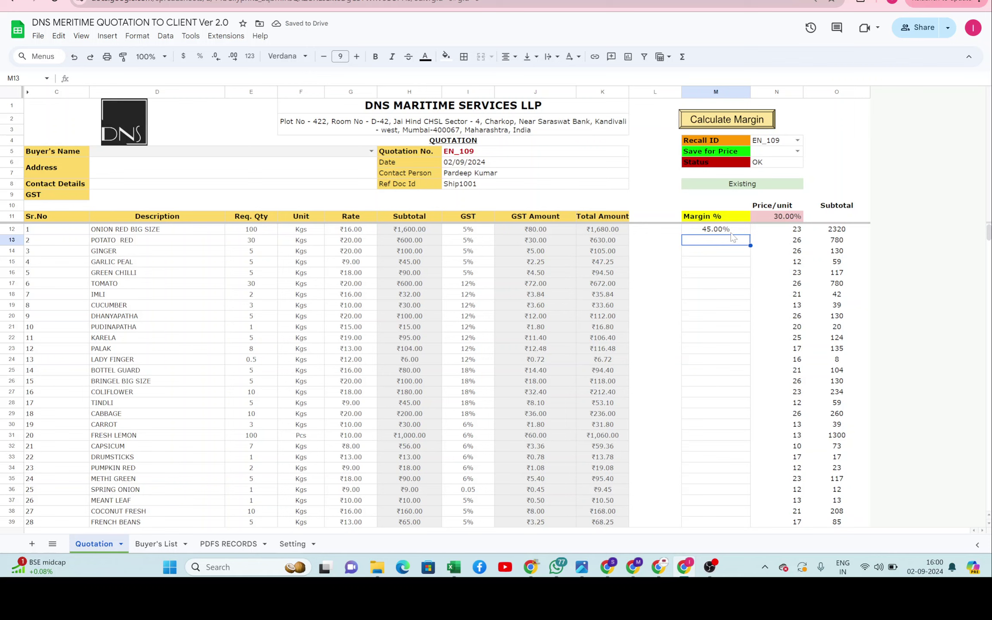
click(834, 232)
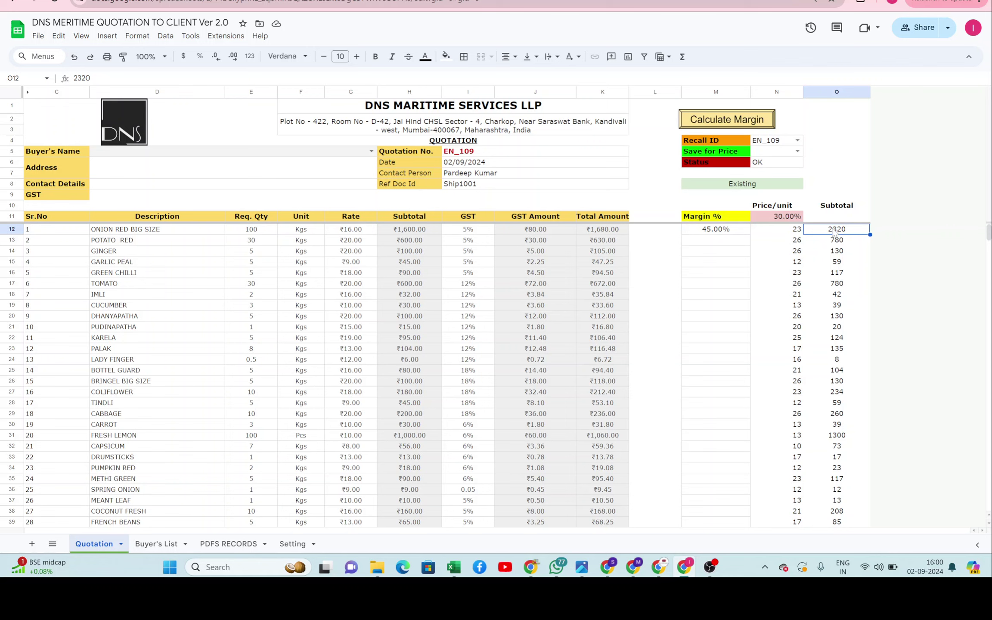
Step: Set individual margins of 25% for GREEN CHILLI and 35% for KARELA
click(715, 276)
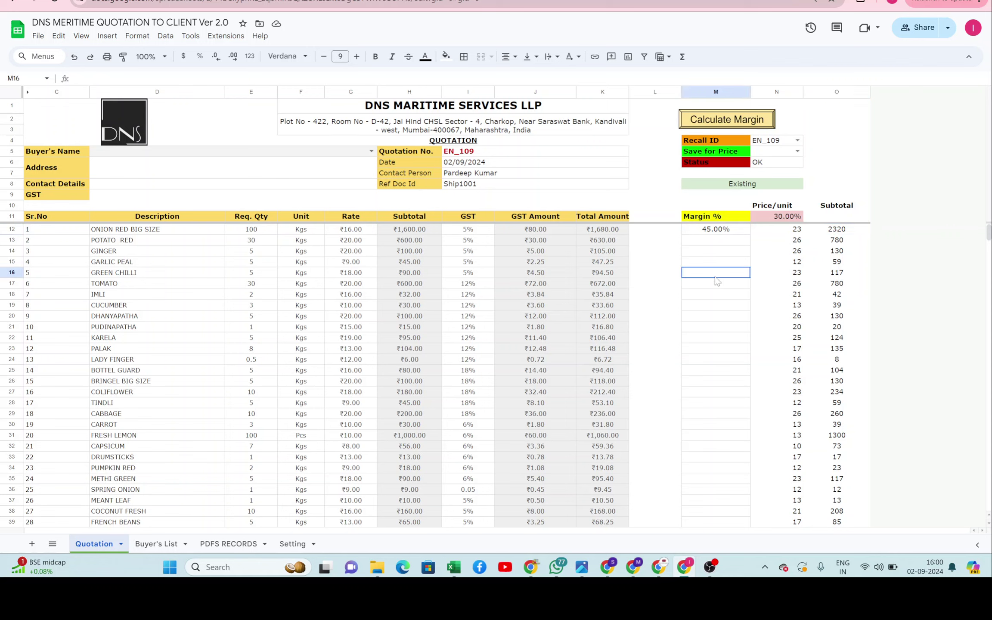
text(25)
key(Return)
key(Down)
key(Down)
key(Down)
key(Down)
key(Down)
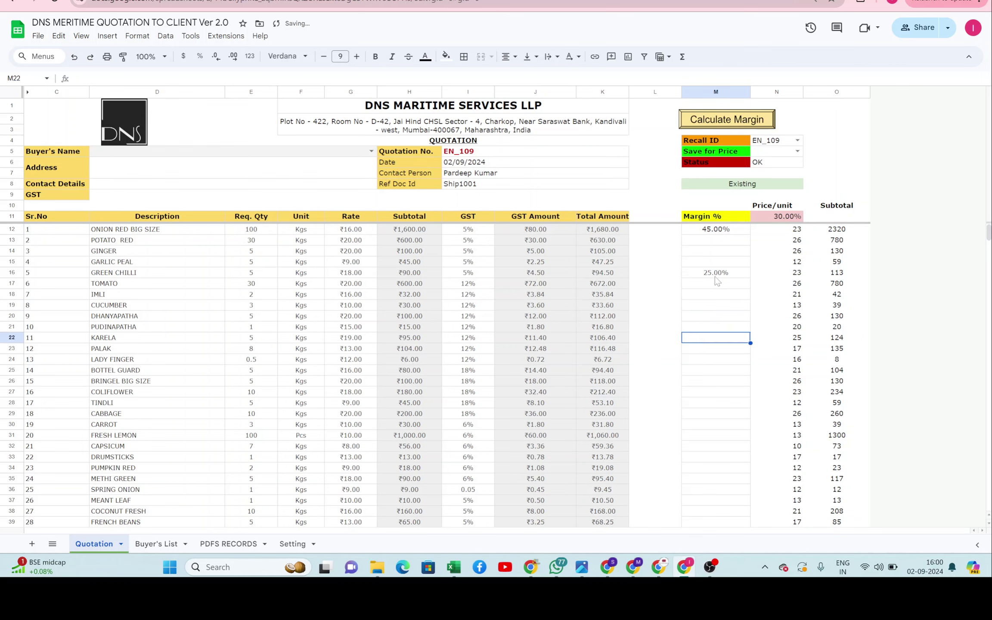
text(35)
key(Return)
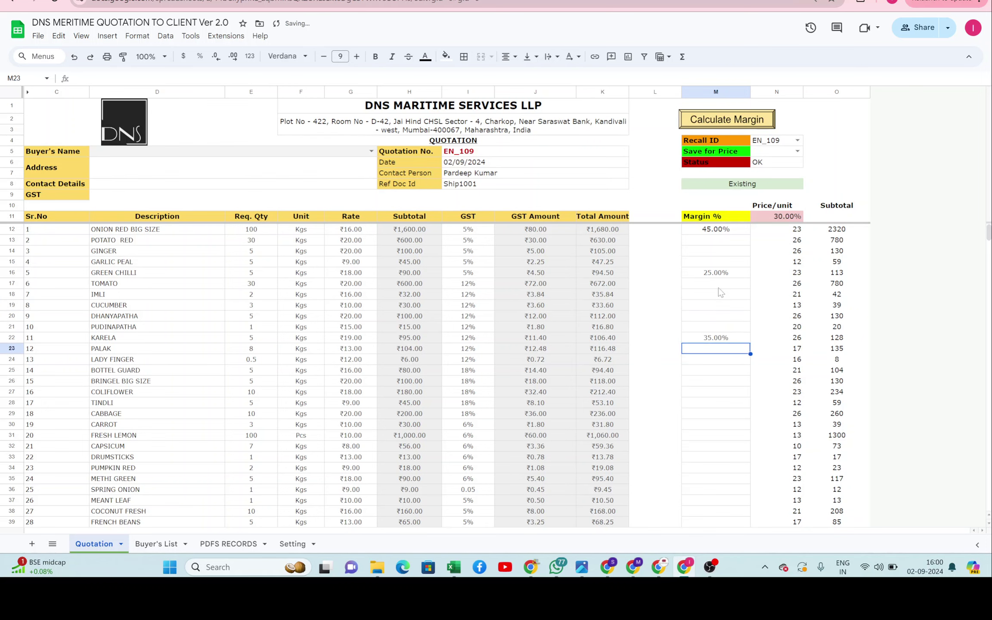
Step: Review the item margins and apply them to the quotation rates with Calculate Margin
scroll(730, 412, down, 5)
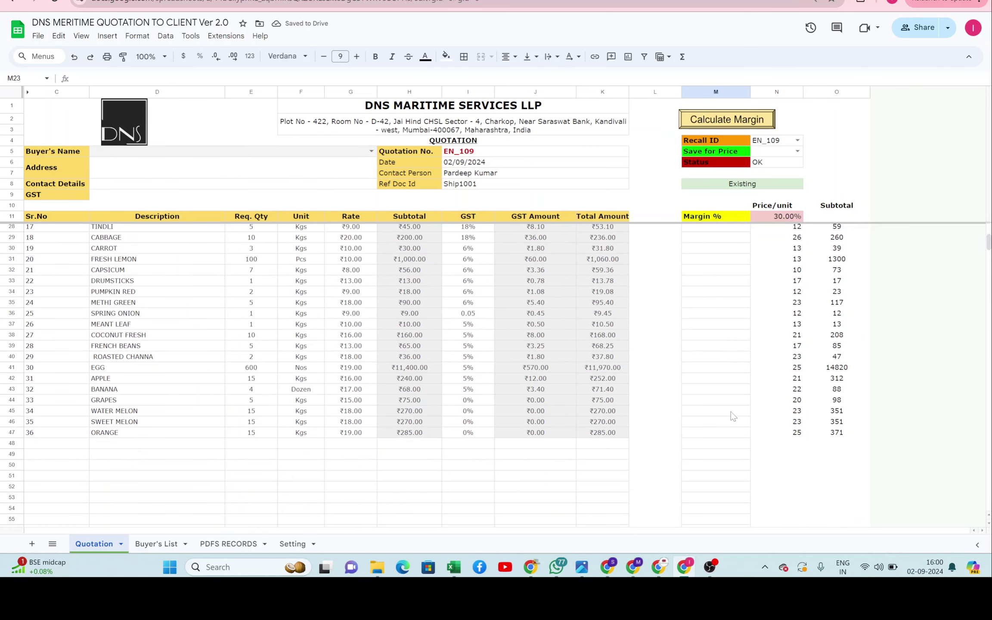
scroll(731, 332, up, 5)
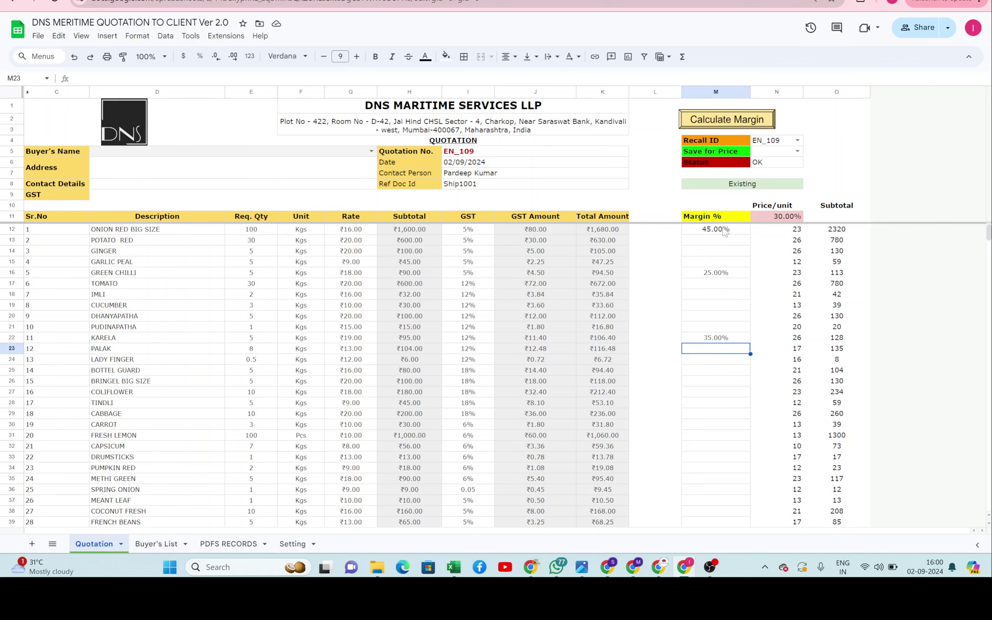
drag(725, 231, 722, 352)
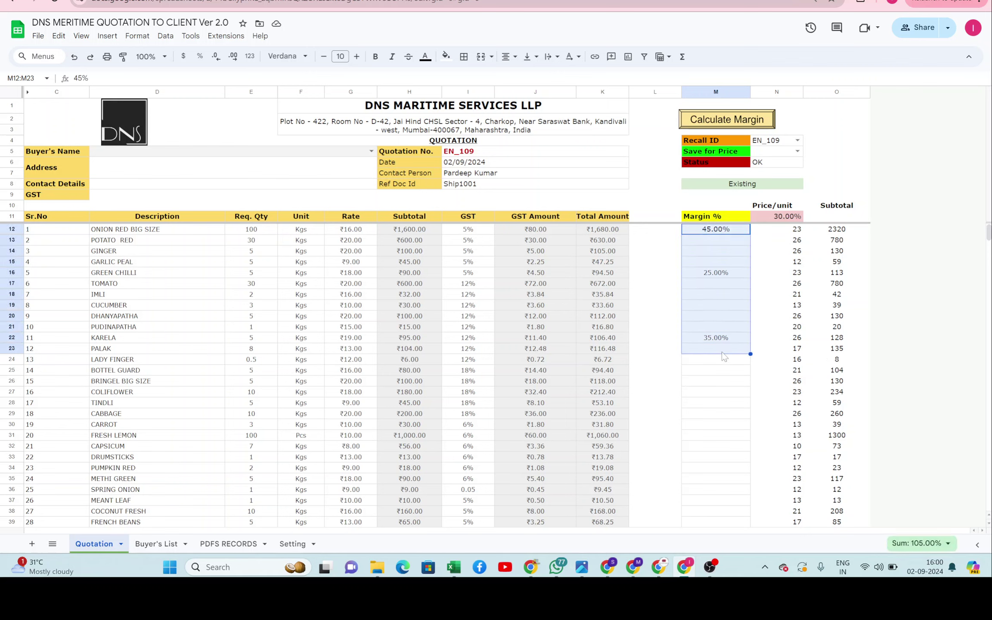
click(719, 399)
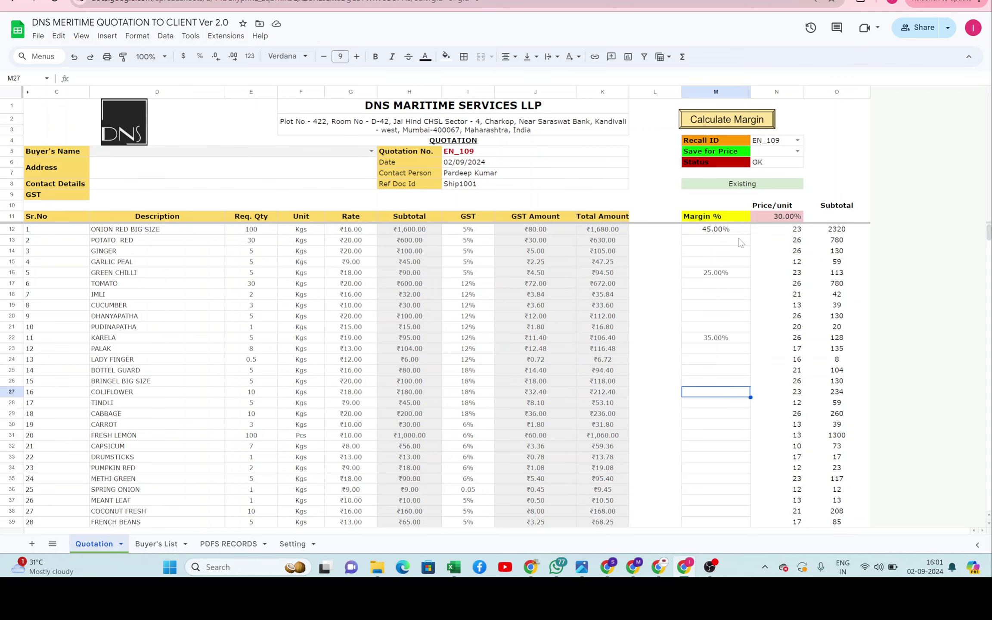
click(727, 233)
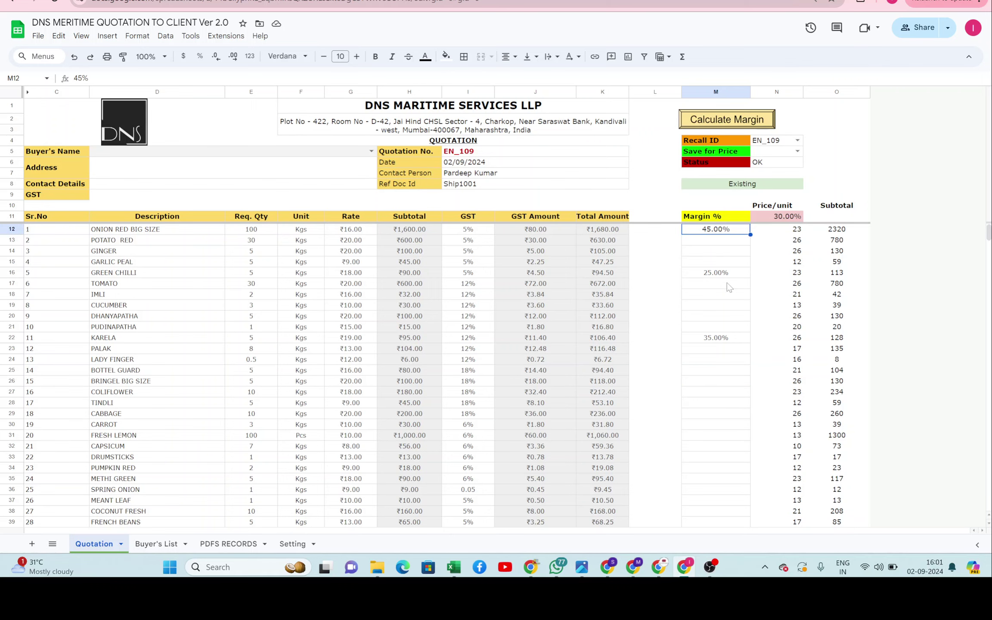
scroll(728, 288, down, 2)
scroll(731, 301, up, 2)
click(750, 120)
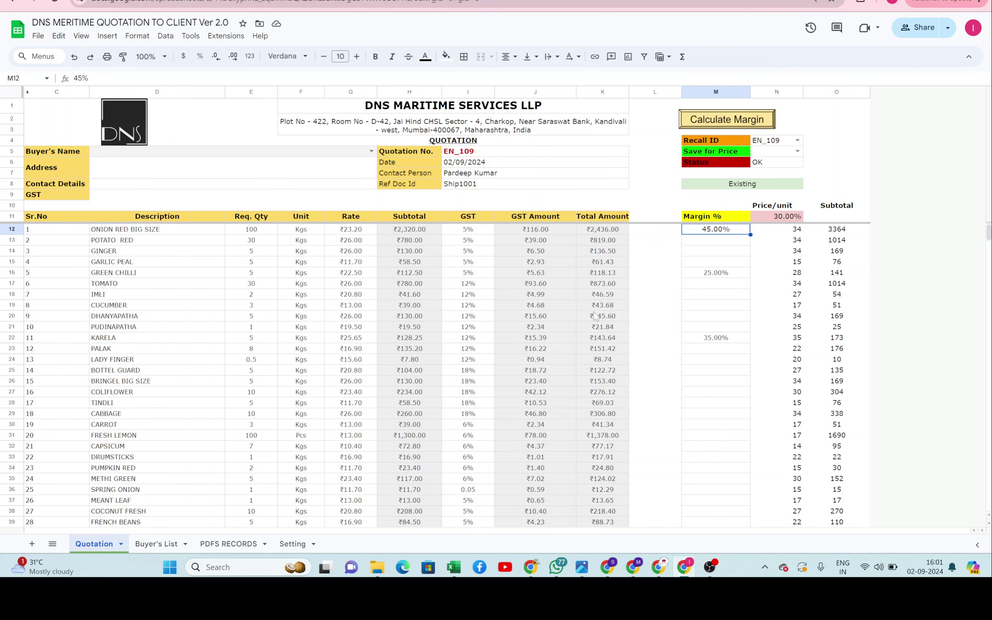
scroll(596, 345, down, 20)
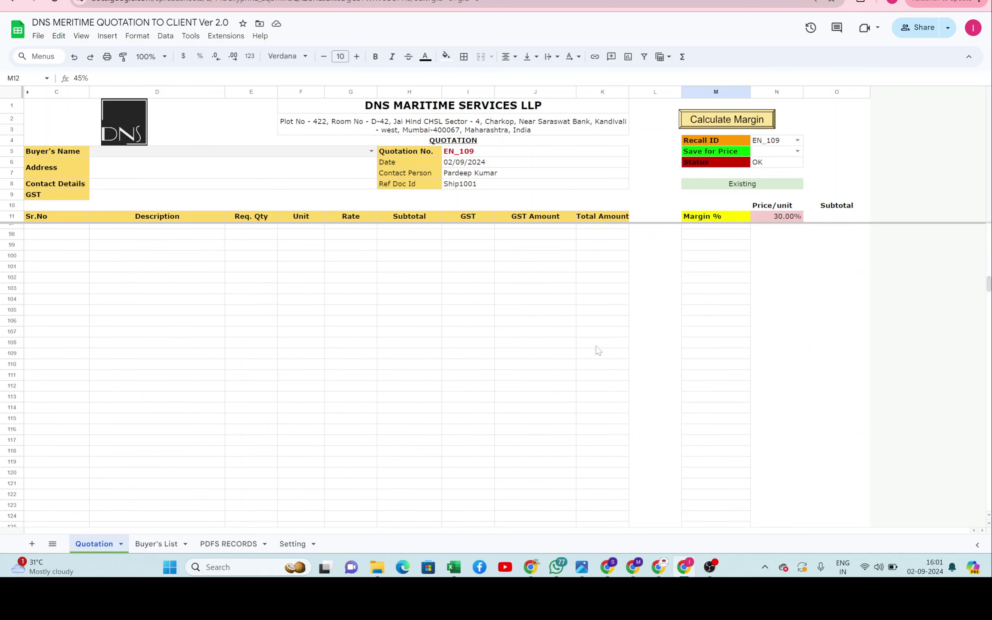
scroll(598, 349, up, 20)
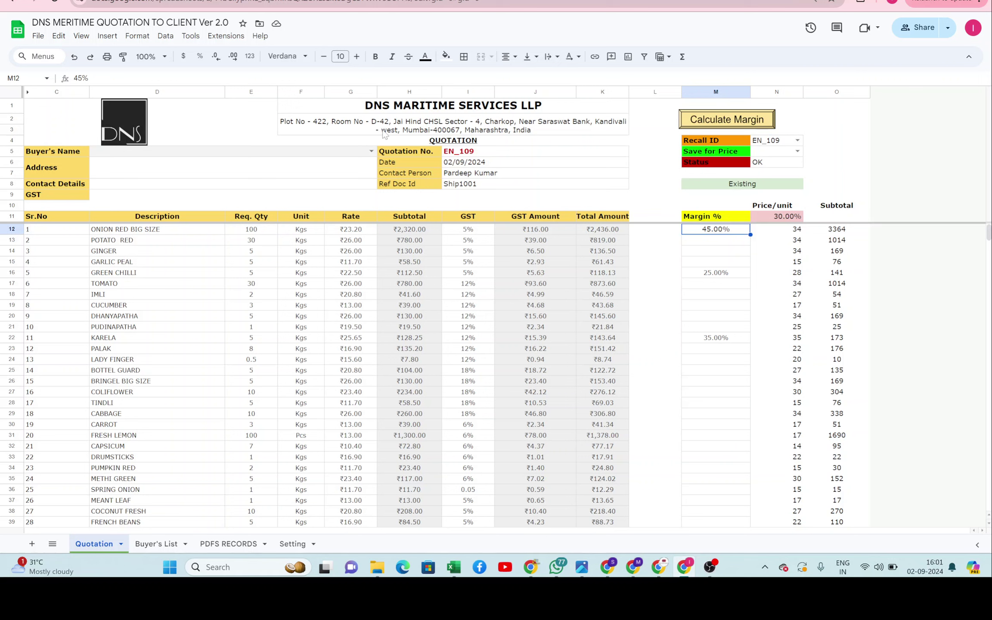
Step: Choose SMART ITBOX DEVELOPERS LLP as the quotation's buyer
click(371, 150)
click(243, 166)
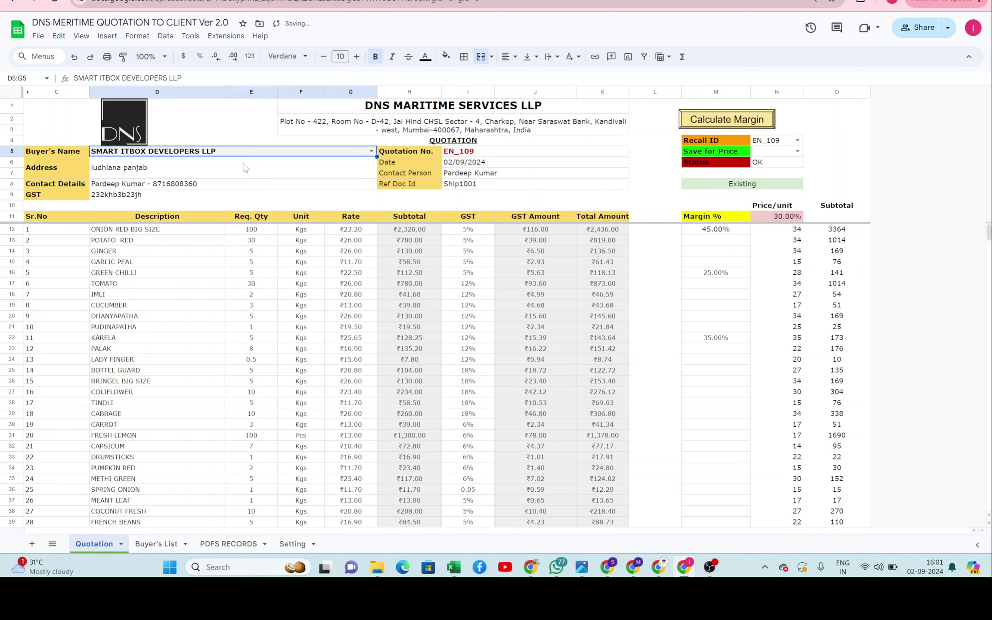
click(654, 207)
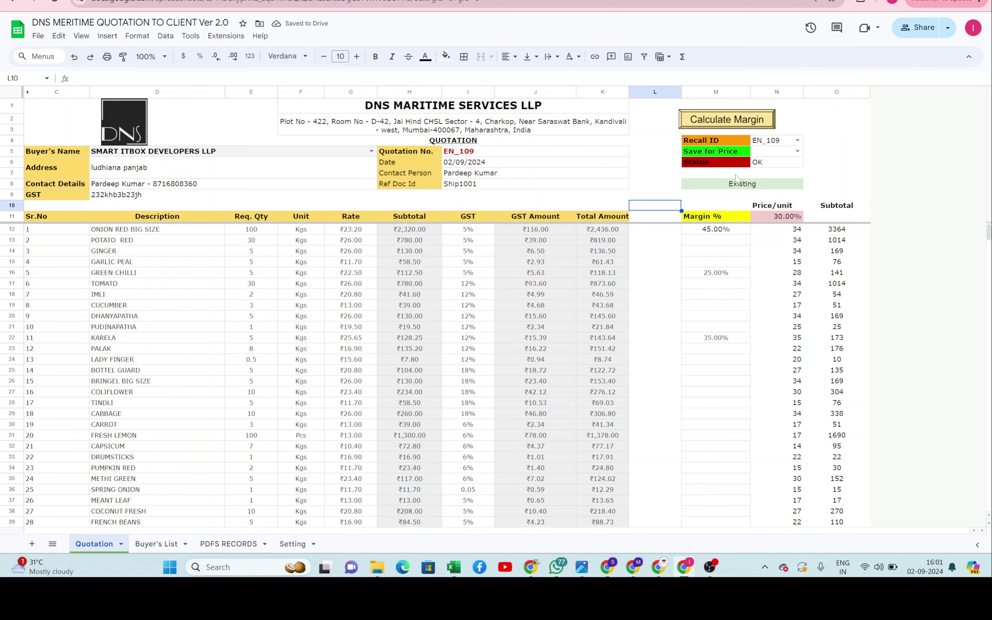
Step: Save the EN_109 client quotation using the Save for Price option
click(797, 151)
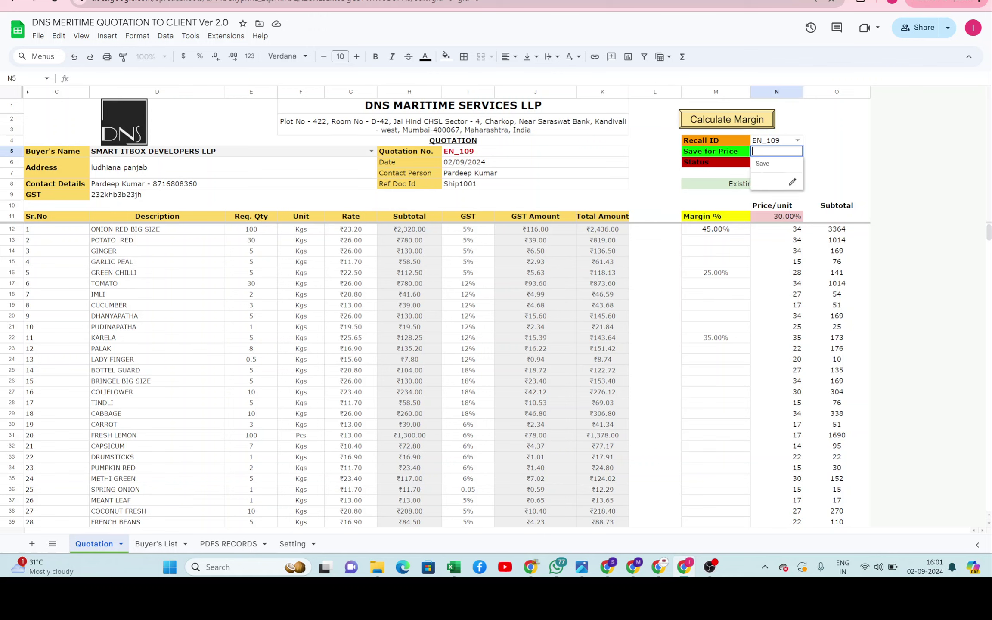
click(769, 165)
click(833, 164)
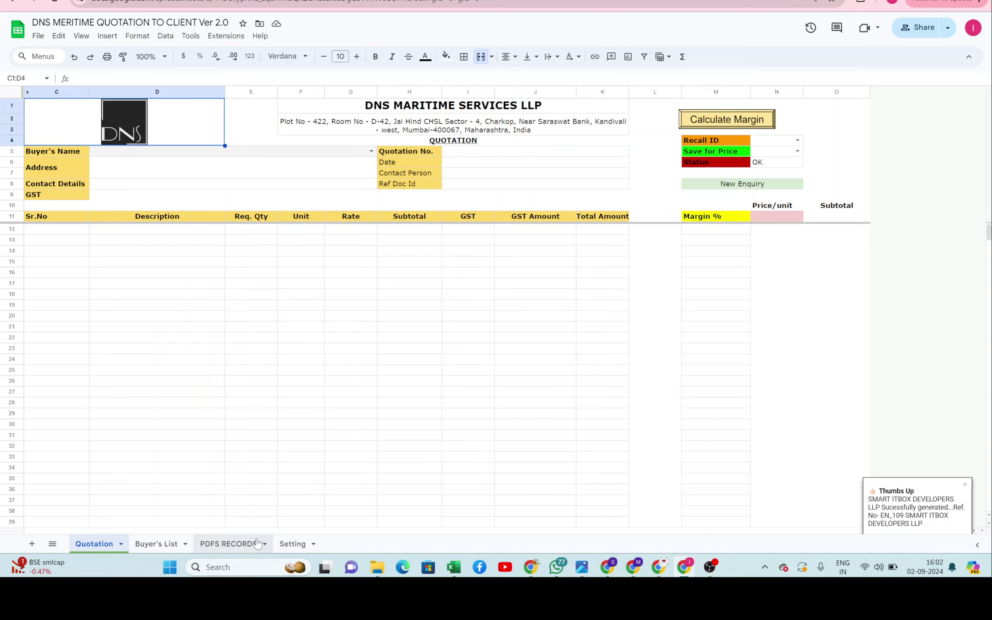
Step: Examine the EN_109 row in PDFS RECORDS, including the quotation timestamp, buyer's name and quotation PDF and Excel links
click(229, 544)
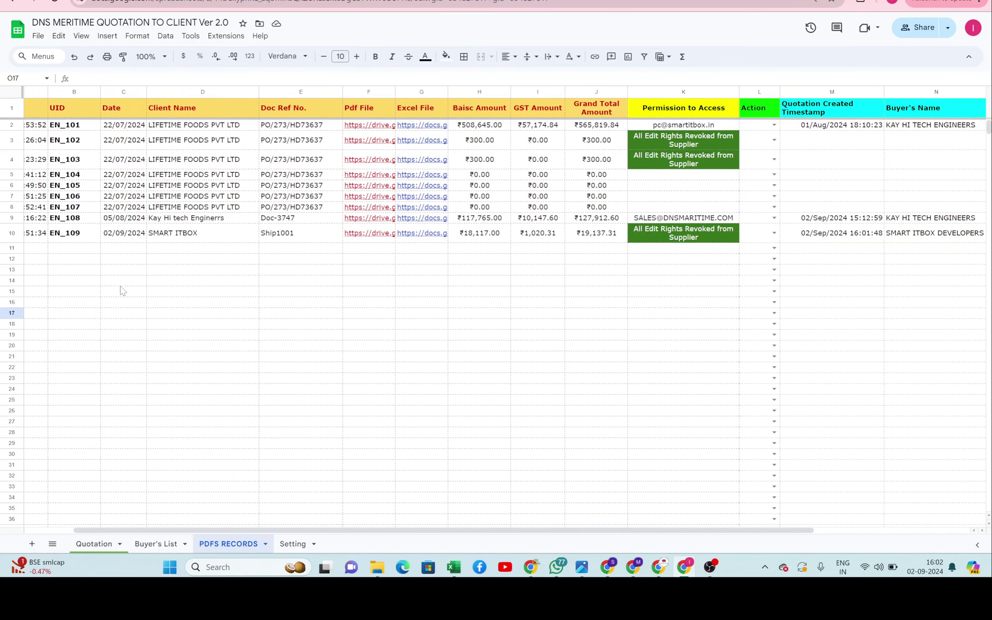
click(3, 233)
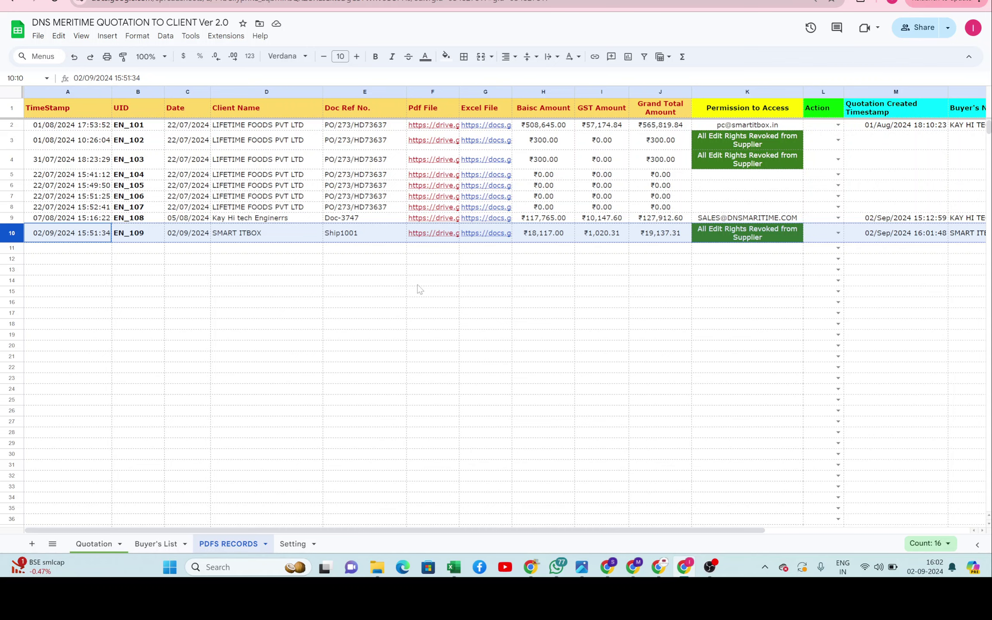
scroll(417, 284, right, 3)
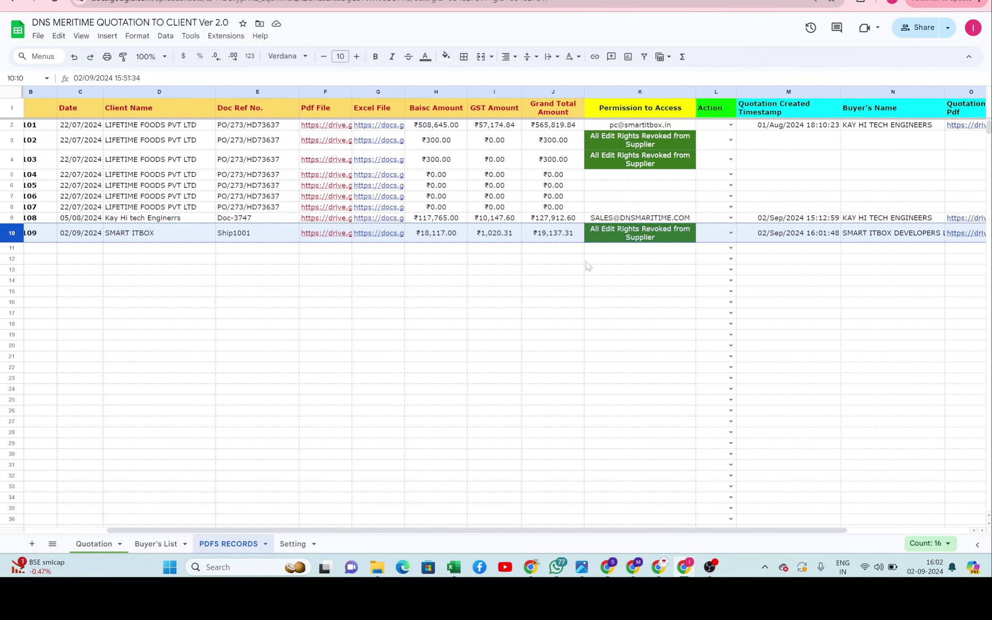
scroll(553, 276, right, 2)
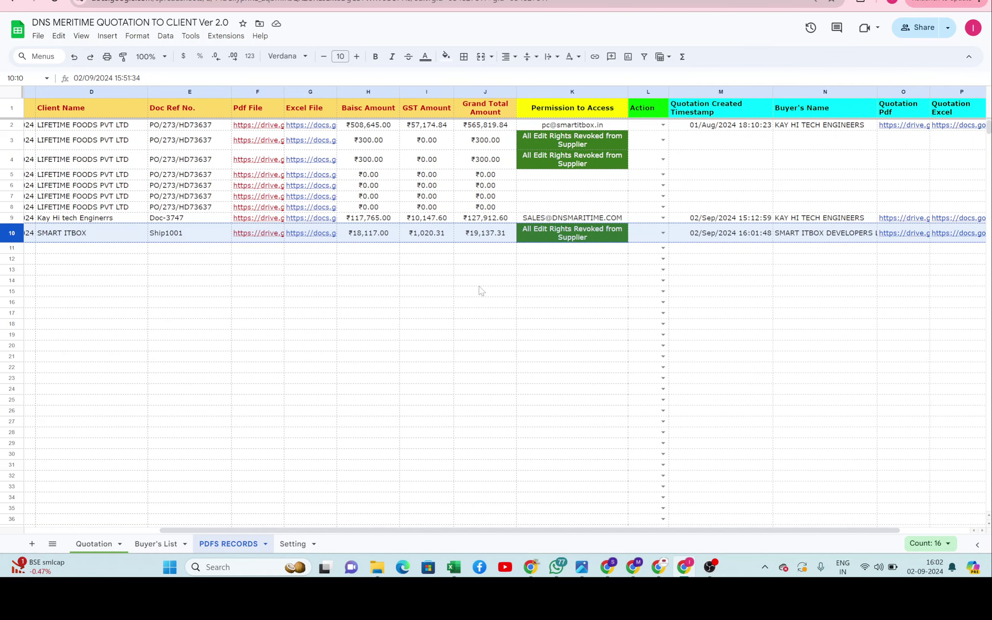
Step: Widen the Buyer's Name column to fit the full buyer name and check the Quote Value of EN_109
scroll(518, 277, right, 1)
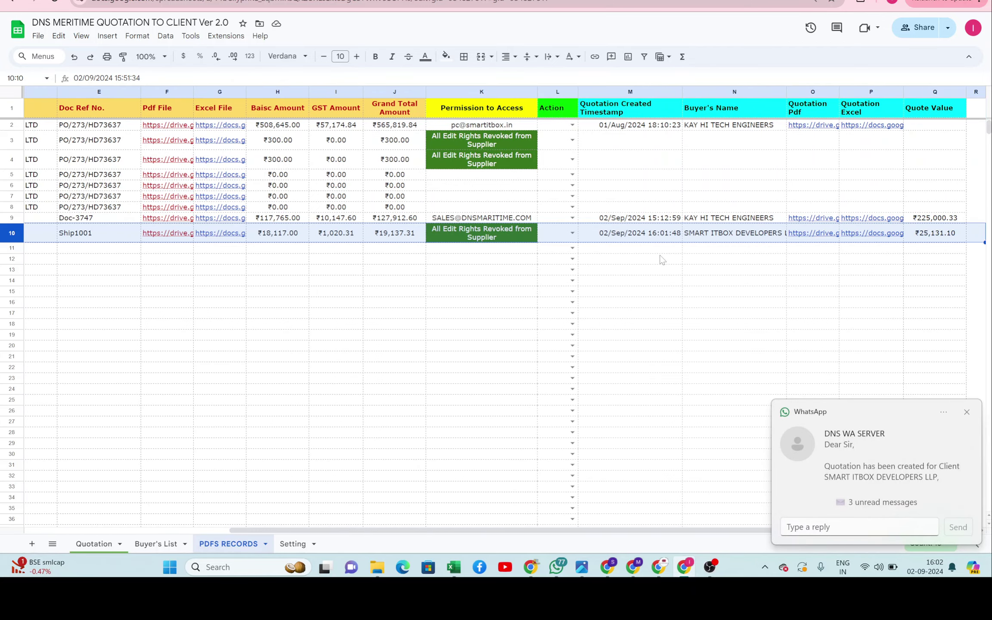
drag(786, 92, 817, 92)
scroll(812, 217, right, 1)
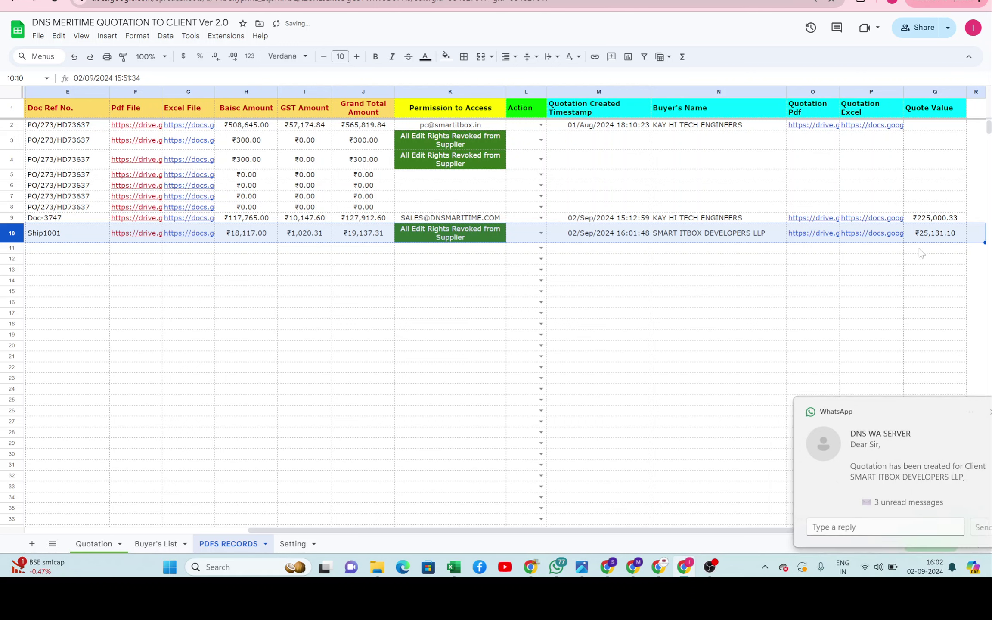
click(949, 234)
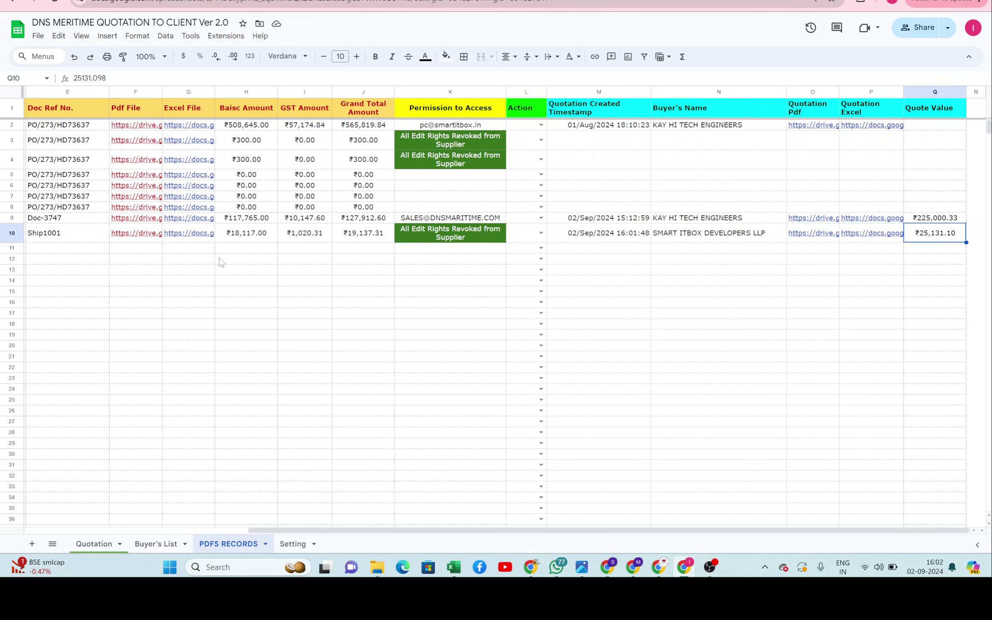
Step: Open the Quotation Pdf link of EN_109, review the client quotation's items and totals, and close the PDF
click(180, 239)
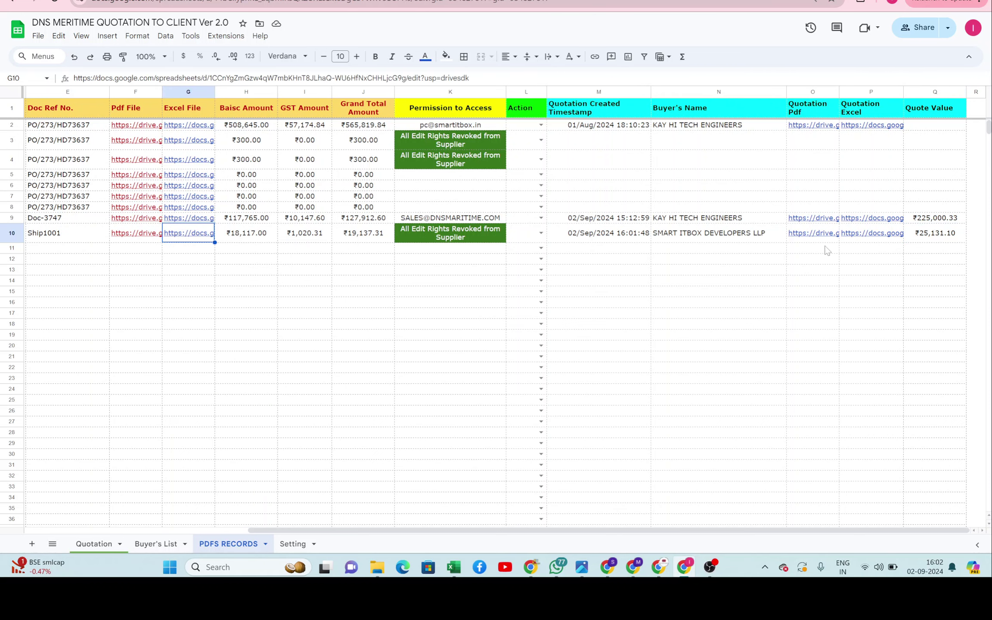
click(818, 235)
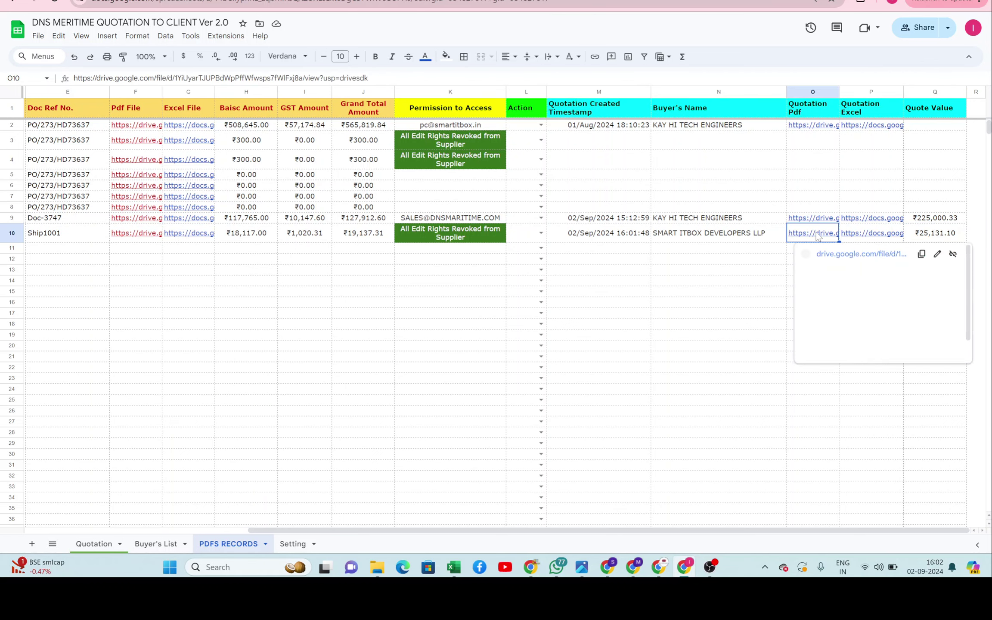
click(838, 256)
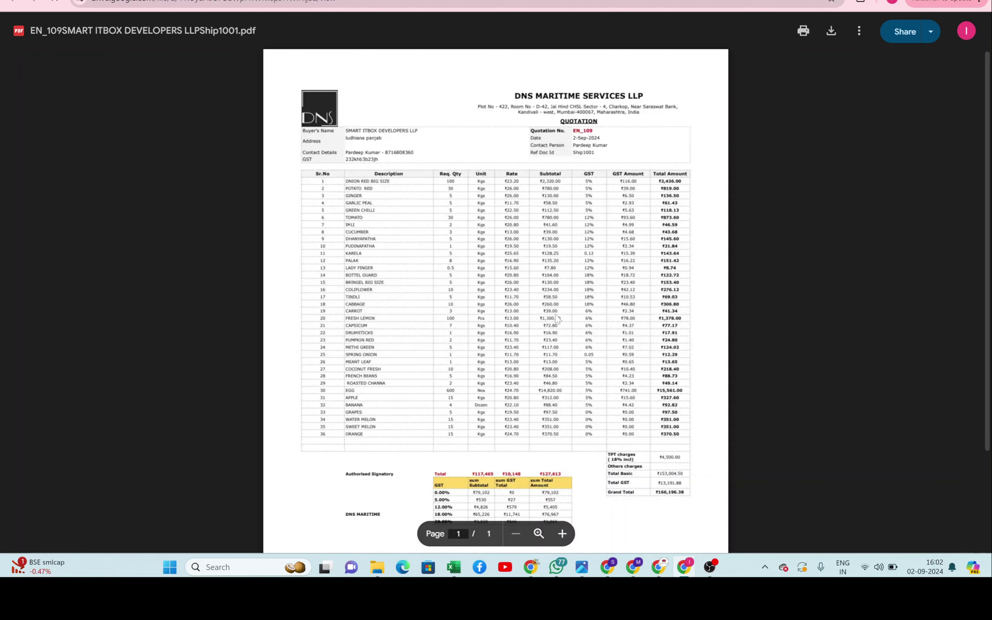
scroll(557, 318, down, 3)
scroll(557, 319, up, 3)
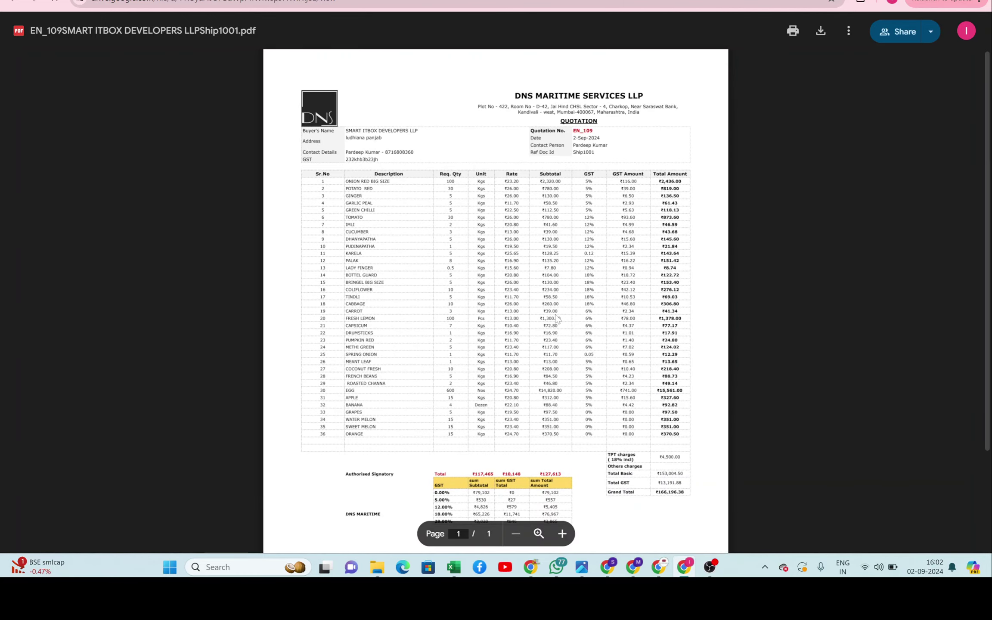
key(ctrl+w)
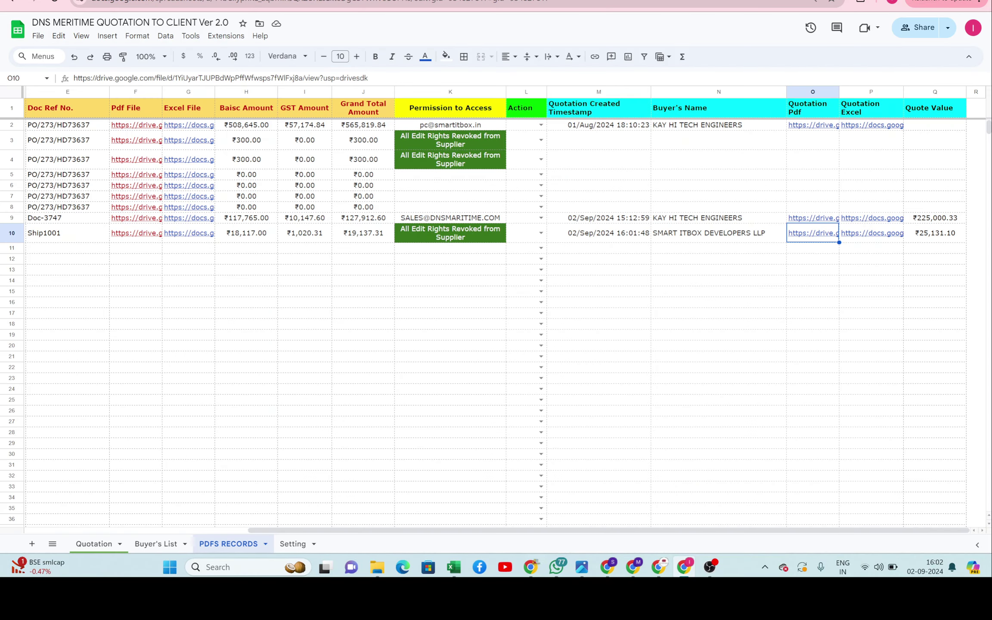
click(448, 360)
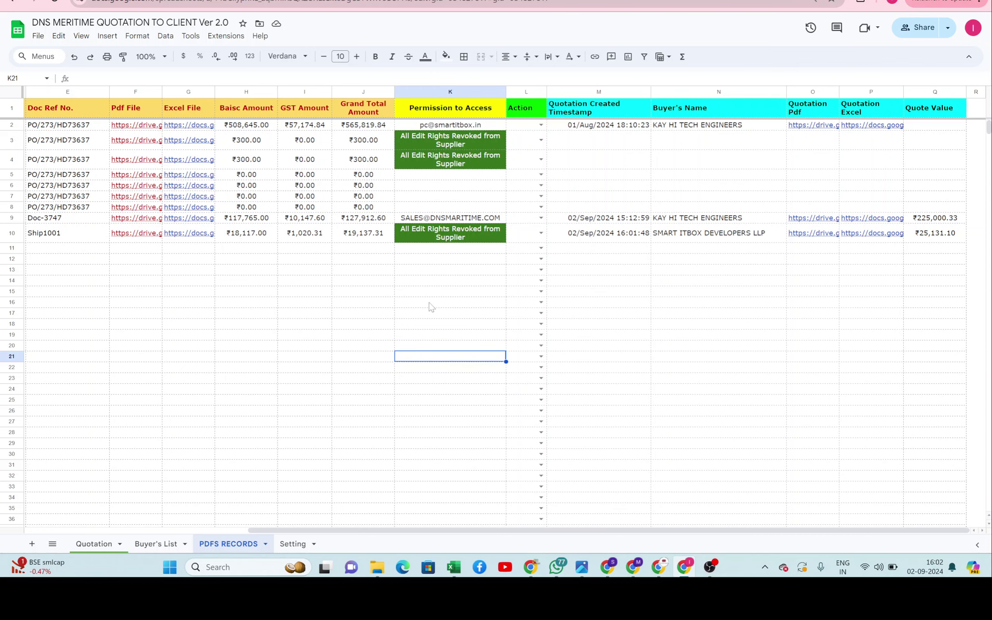
scroll(430, 306, left, 6)
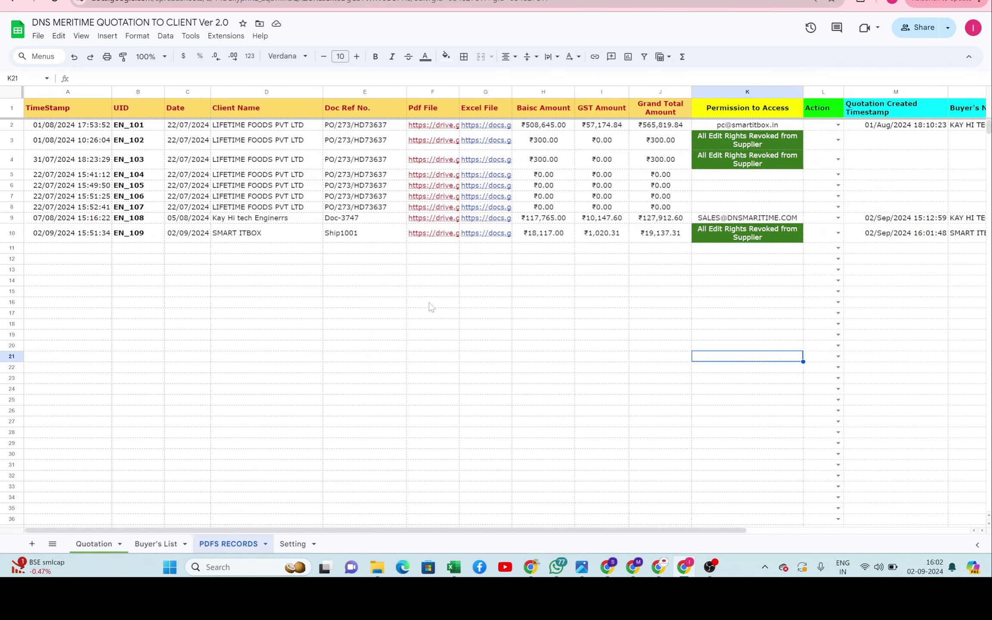
click(709, 567)
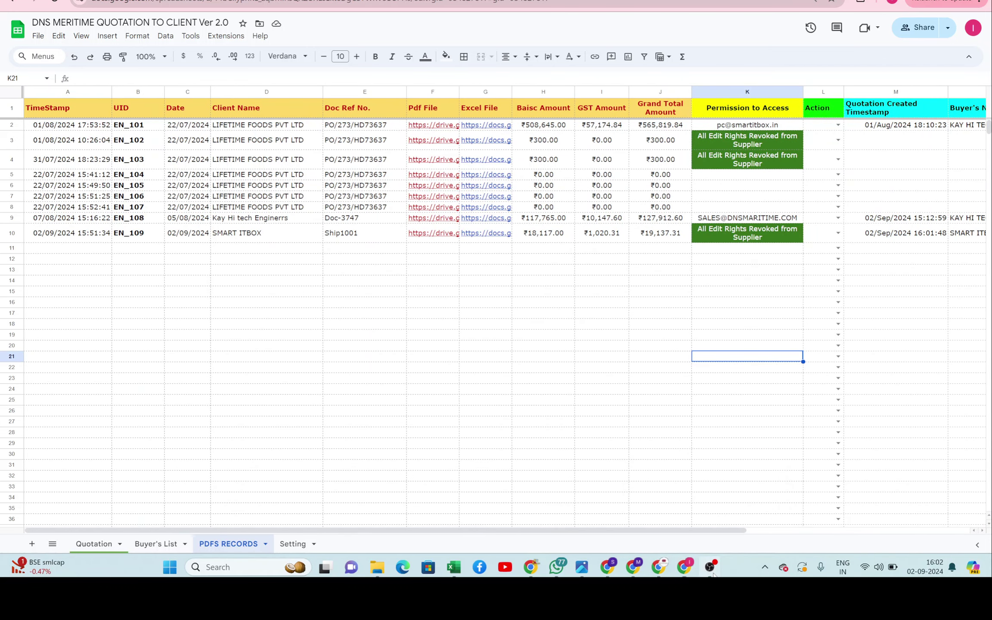